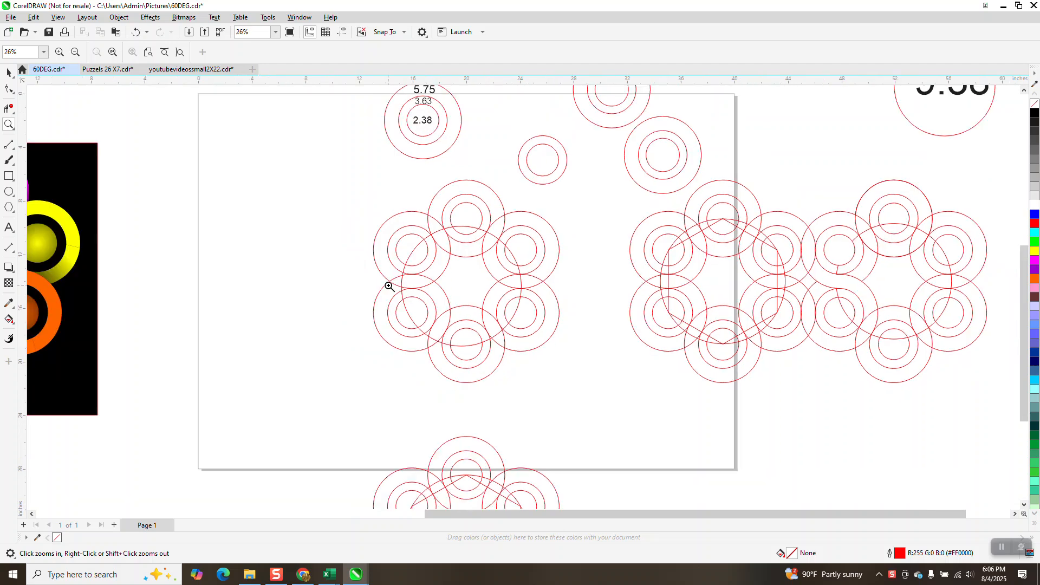
# Step: Ungroup the top circle group of the left ring pattern
pyautogui.click(8, 72)
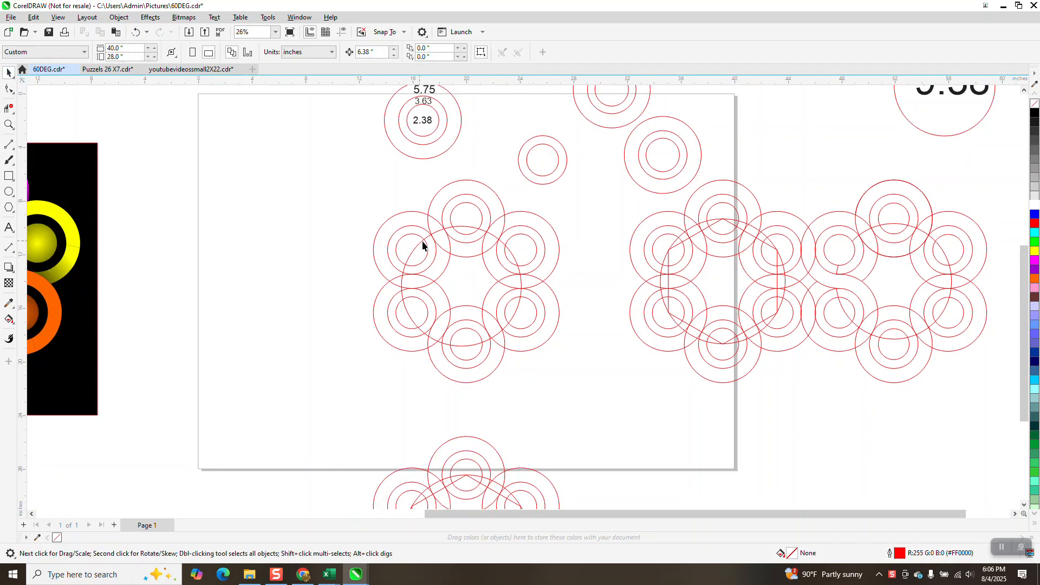
pyautogui.click(443, 186)
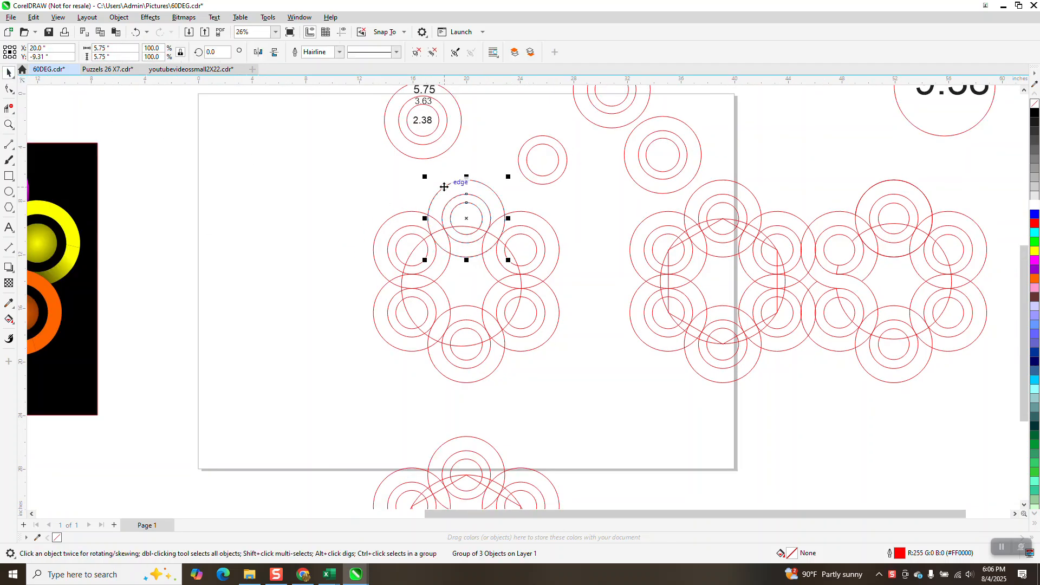
pyautogui.moveTo(449, 190); pyautogui.dragTo(383, 199)
pyautogui.click(136, 32)
pyautogui.click(119, 18)
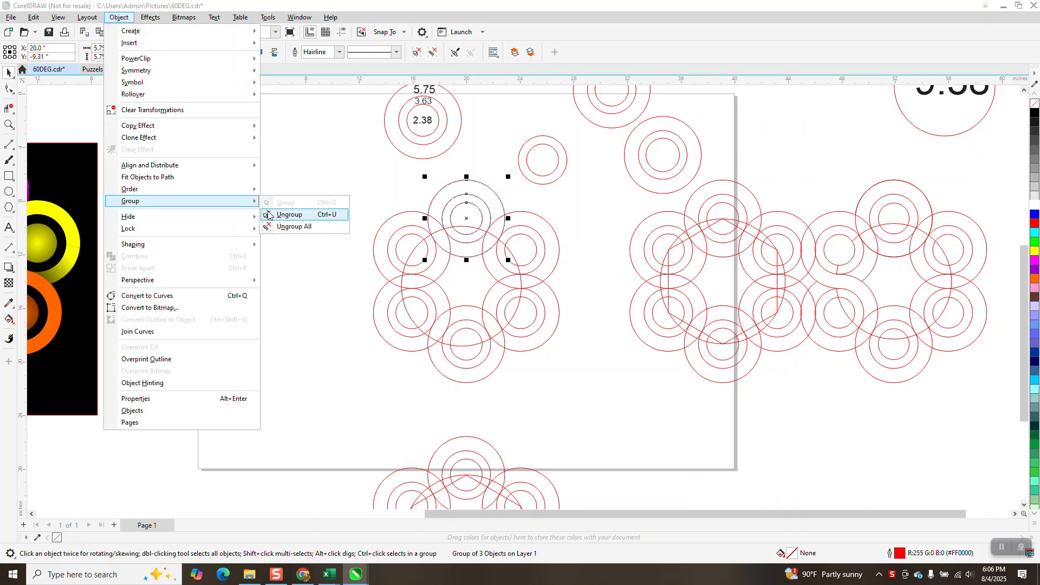
pyautogui.click(274, 213)
pyautogui.click(337, 264)
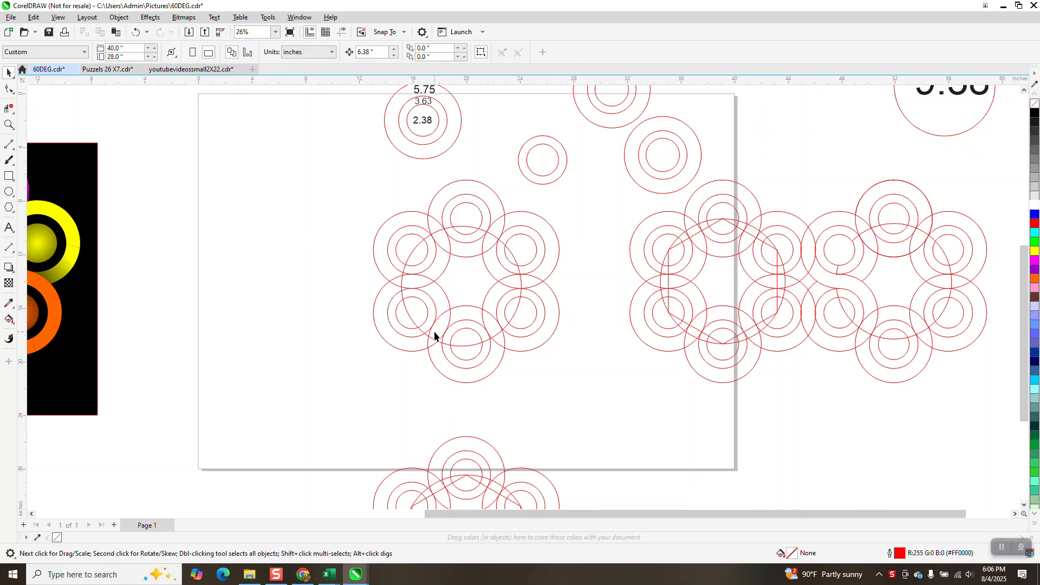
# Step: Ungroup the bottom circle group of the same ring pattern
pyautogui.click(433, 358)
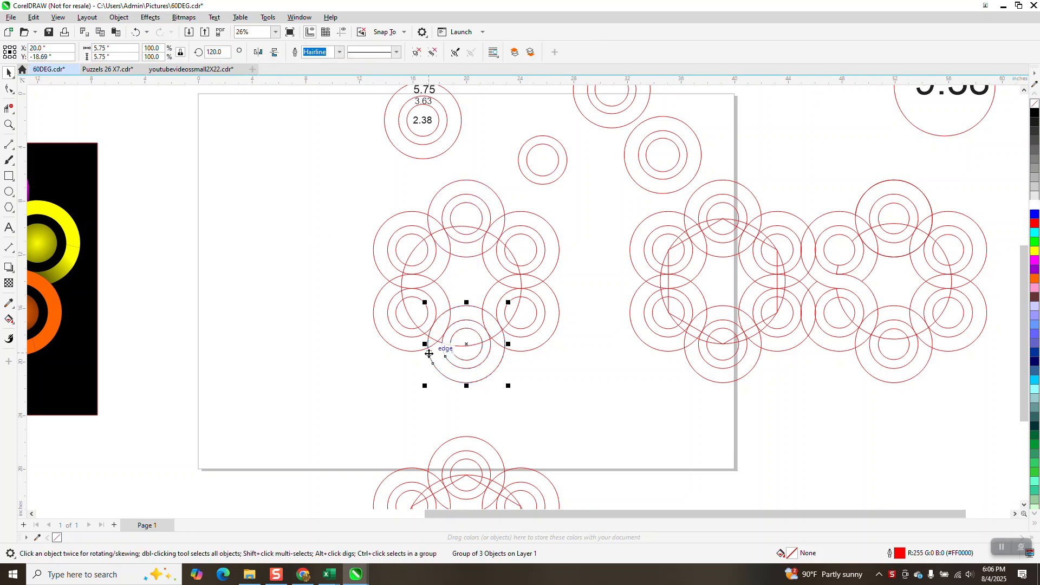
pyautogui.click(120, 18)
pyautogui.moveTo(231, 205)
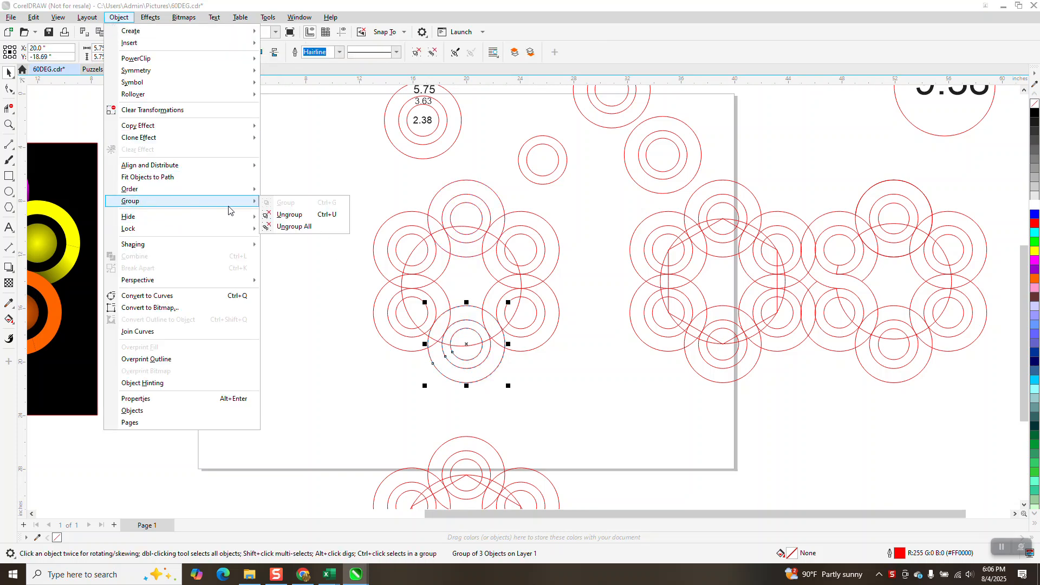
pyautogui.click(277, 216)
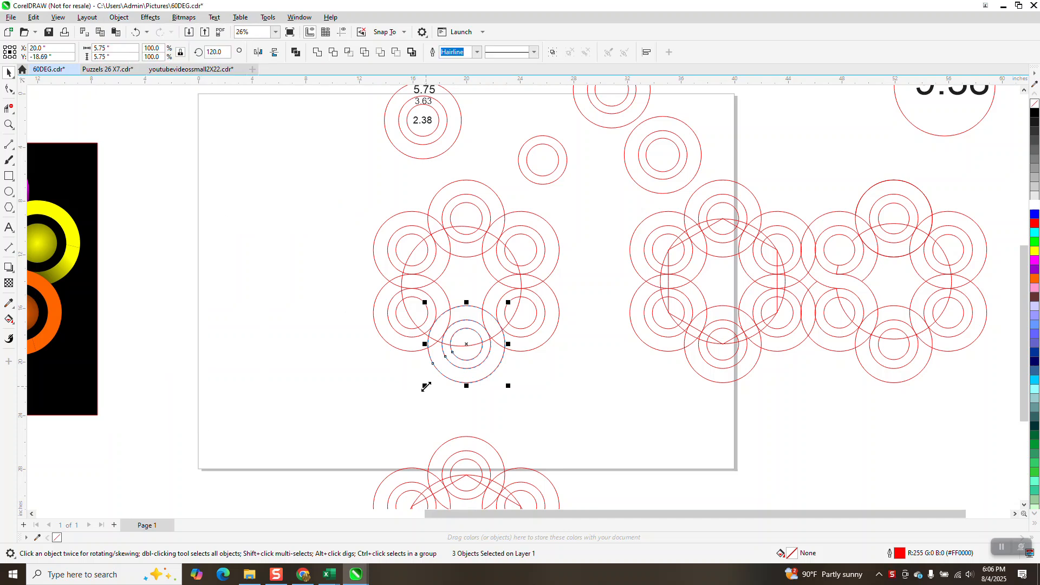
pyautogui.click(470, 412)
pyautogui.click(480, 381)
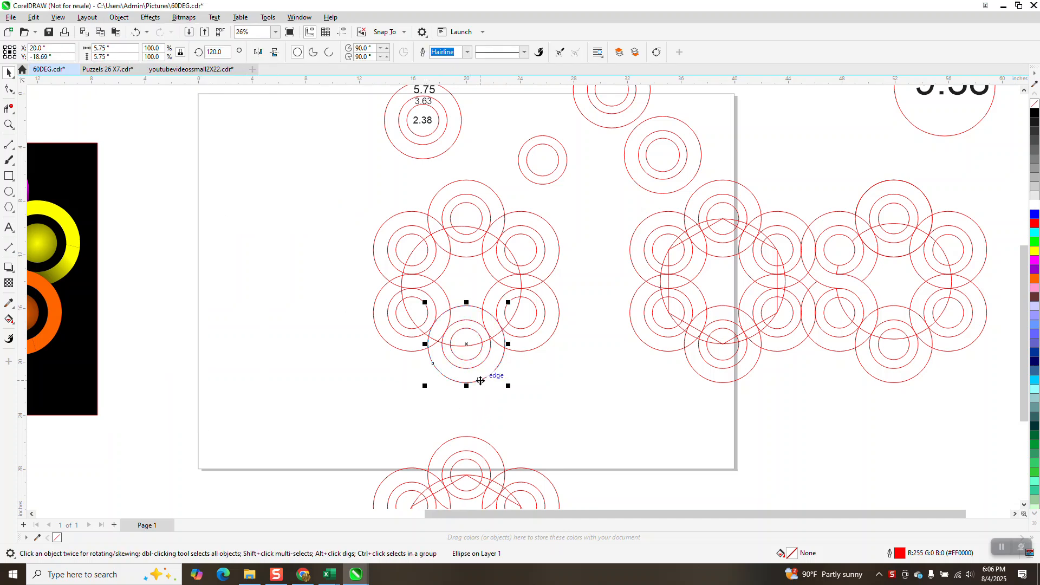
pyautogui.moveTo(127, 53); pyautogui.dragTo(92, 49)
pyautogui.write('6')
pyautogui.press('Return')
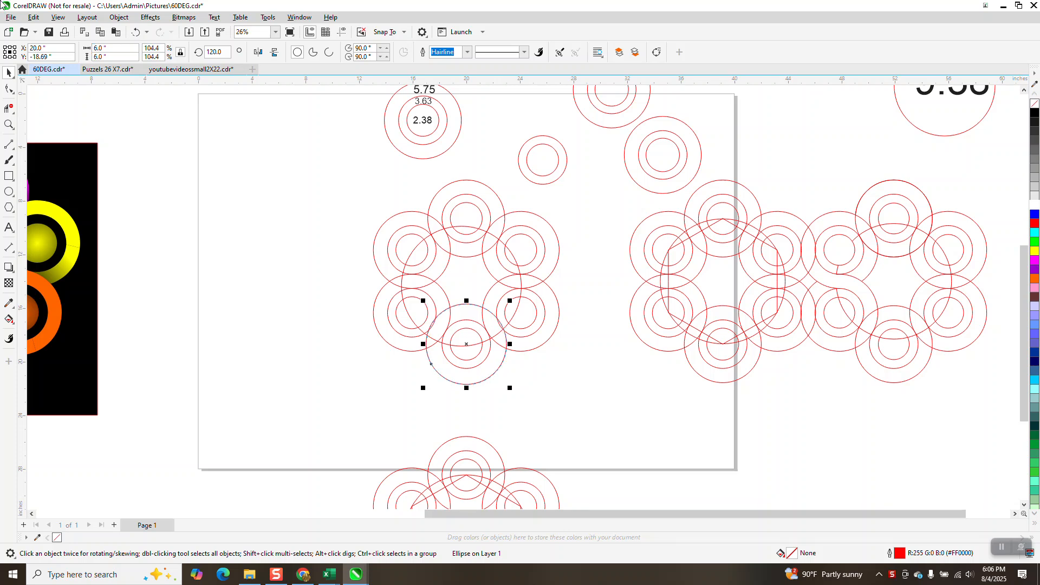
pyautogui.click(136, 34)
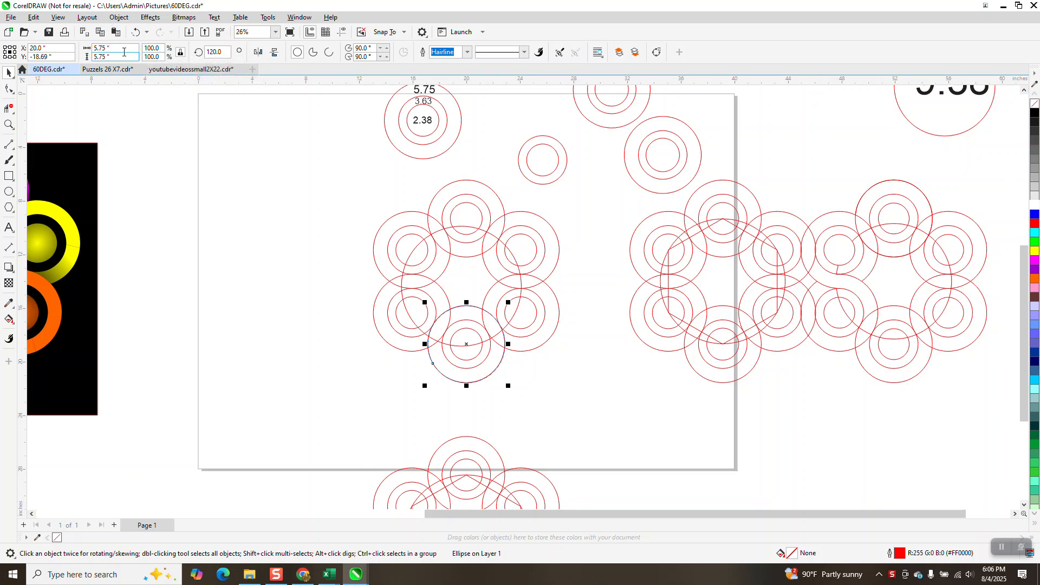
# Step: Set the bottom group's outer circle to 6 inches in width and height
pyautogui.doubleClick(104, 49)
pyautogui.write('6')
pyautogui.press('Return')
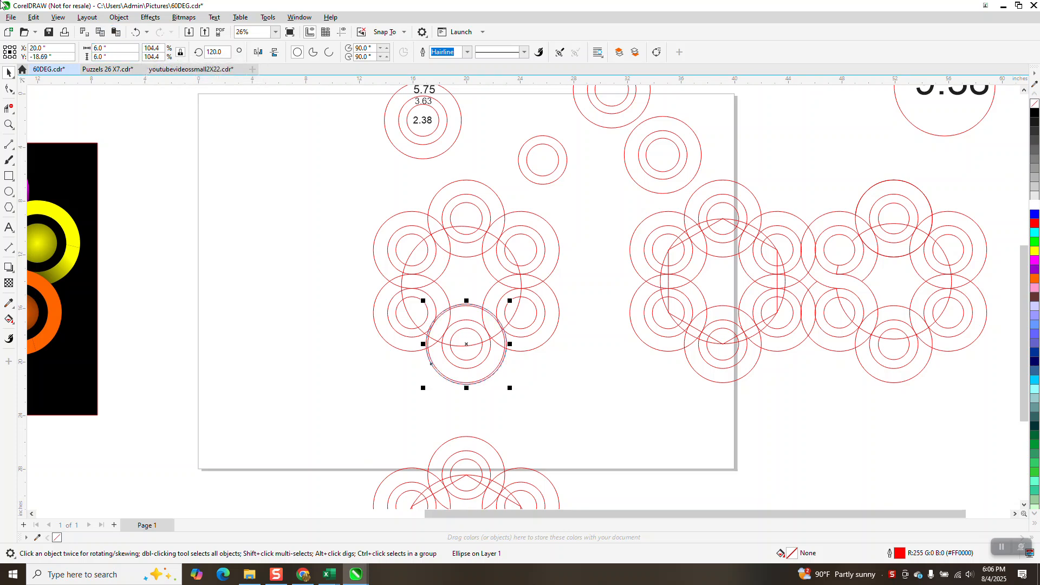
# Step: Resize the top group's outer circle to 6 inches in width and height
pyautogui.click(432, 202)
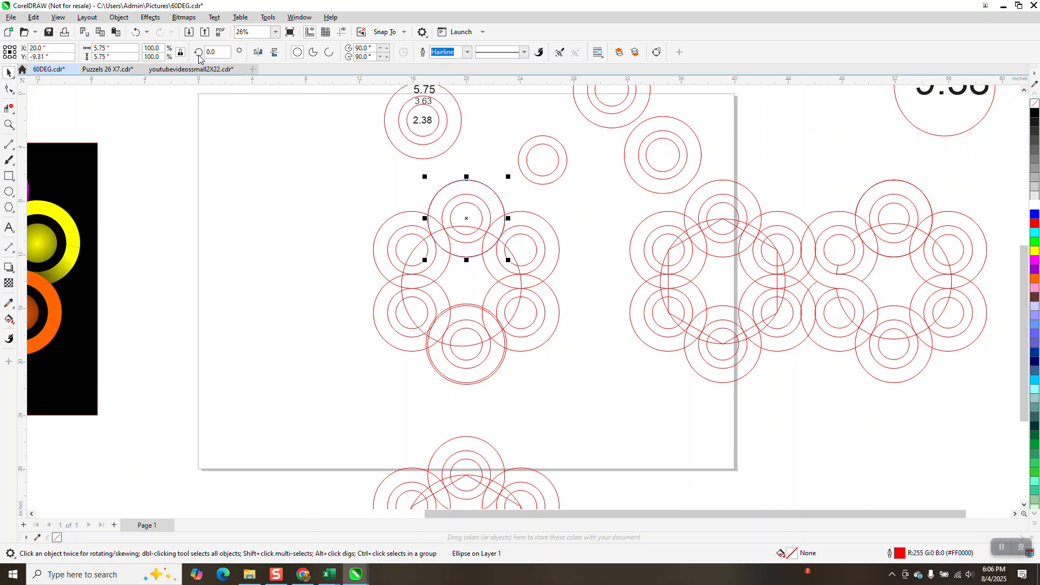
pyautogui.moveTo(112, 48); pyautogui.dragTo(75, 53)
pyautogui.write('6')
pyautogui.press('Return')
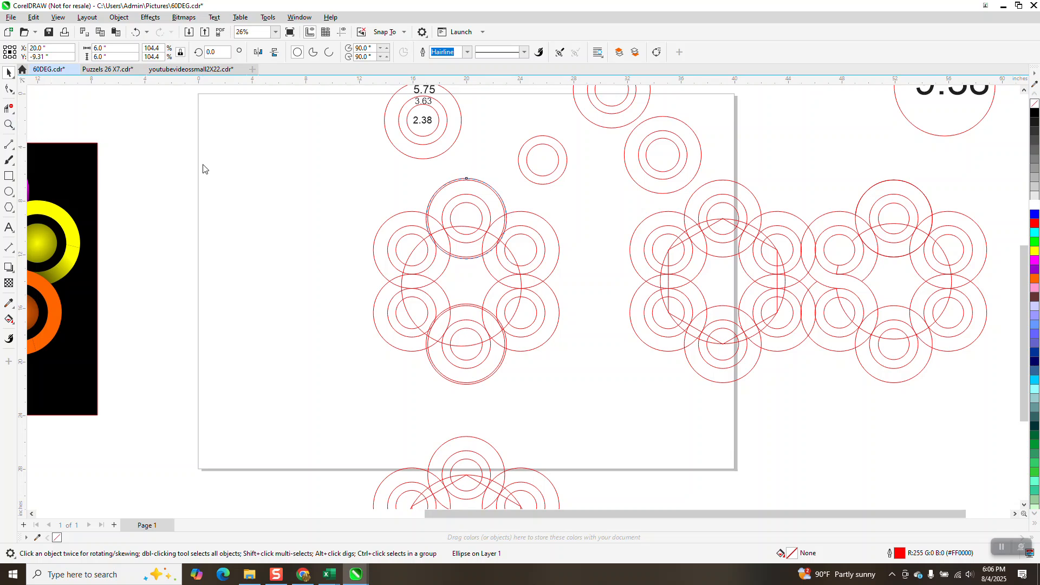
# Step: Zoom in and delete a circle segment between intersections on the ring's left side with Virtual Segment Delete
pyautogui.click(8, 125)
pyautogui.moveTo(365, 186); pyautogui.dragTo(618, 444)
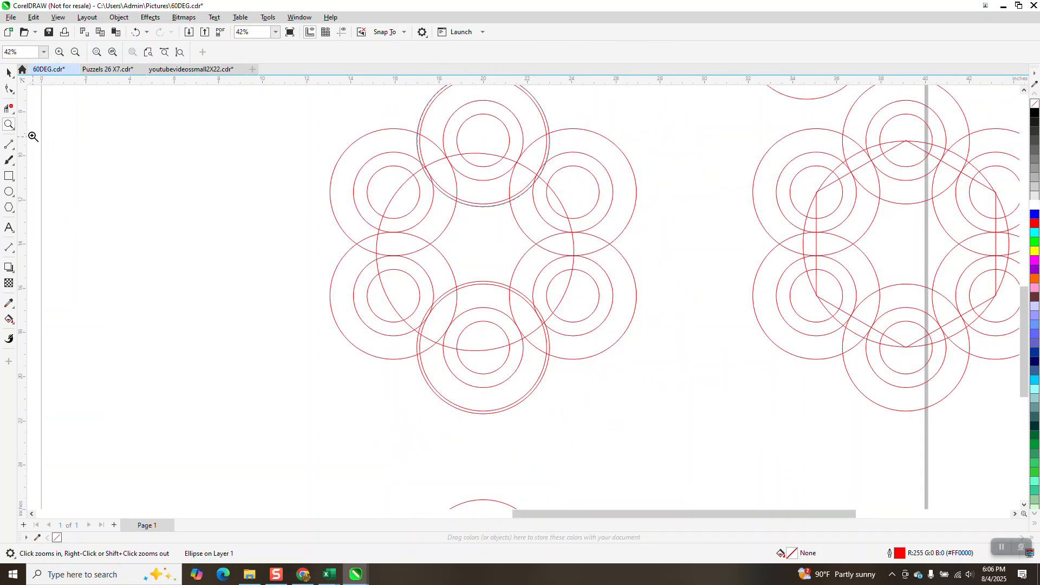
pyautogui.click(9, 108)
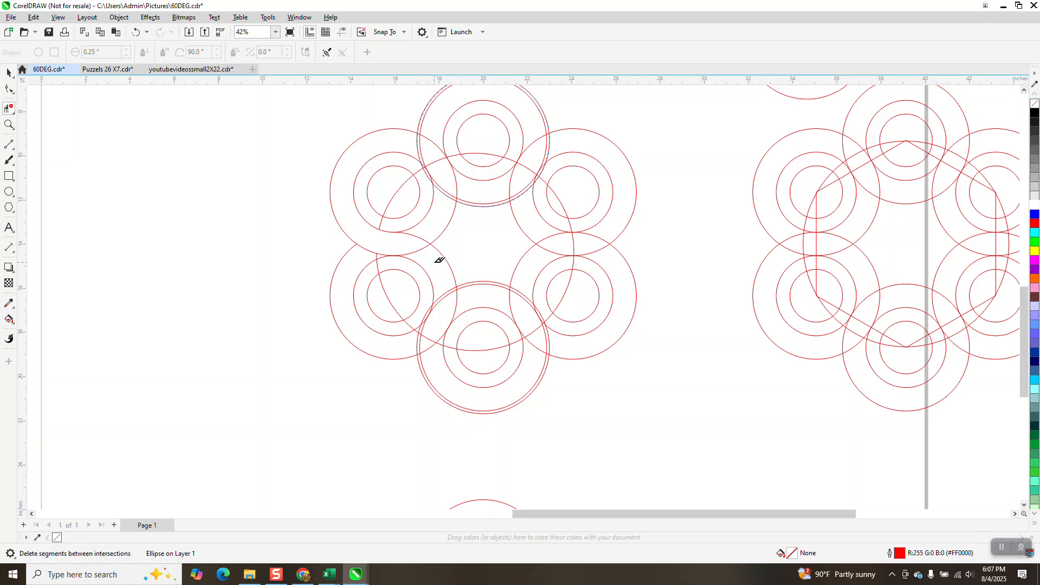
pyautogui.click(421, 245)
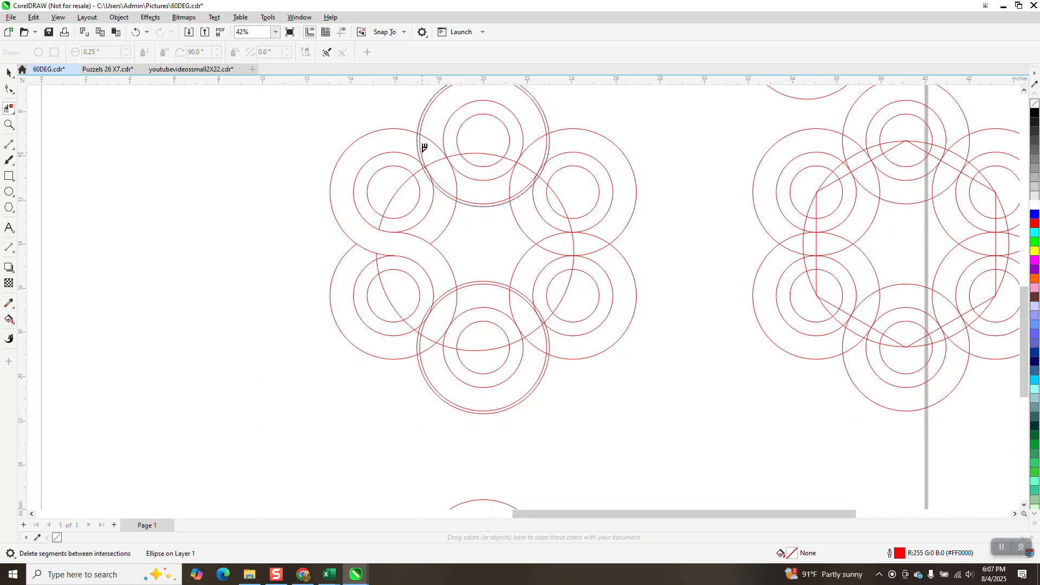
# Step: Smart Fill the S-shaped region at the ring's upper left with blue
pyautogui.scroll(-1, 235, 207)
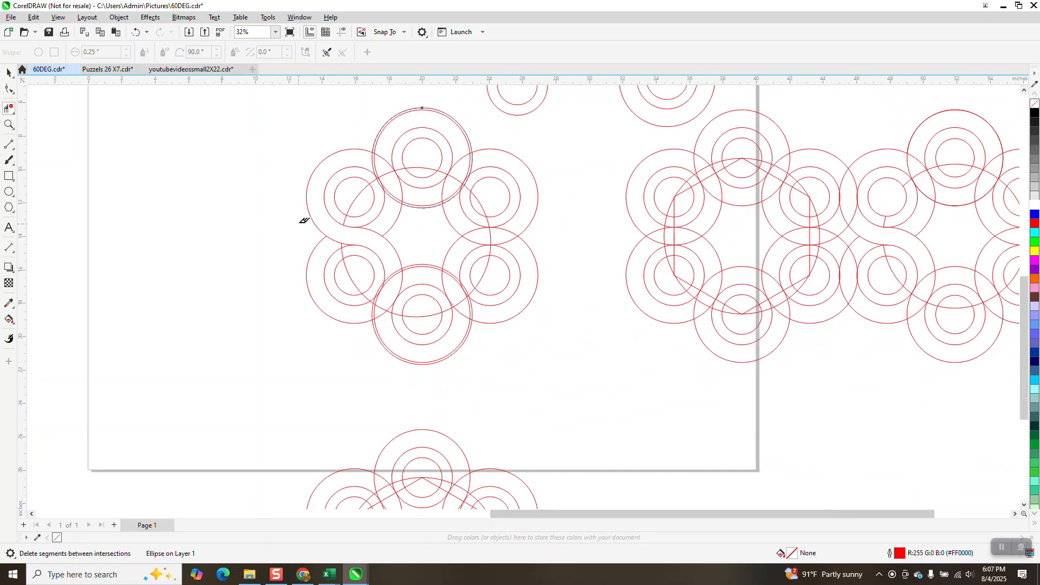
pyautogui.click(10, 321)
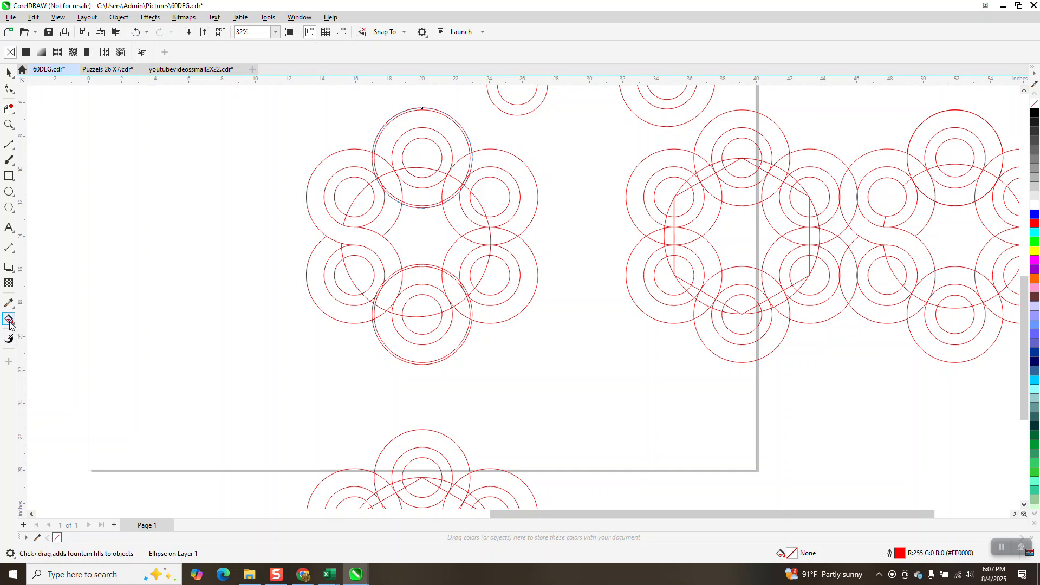
pyautogui.click(15, 327)
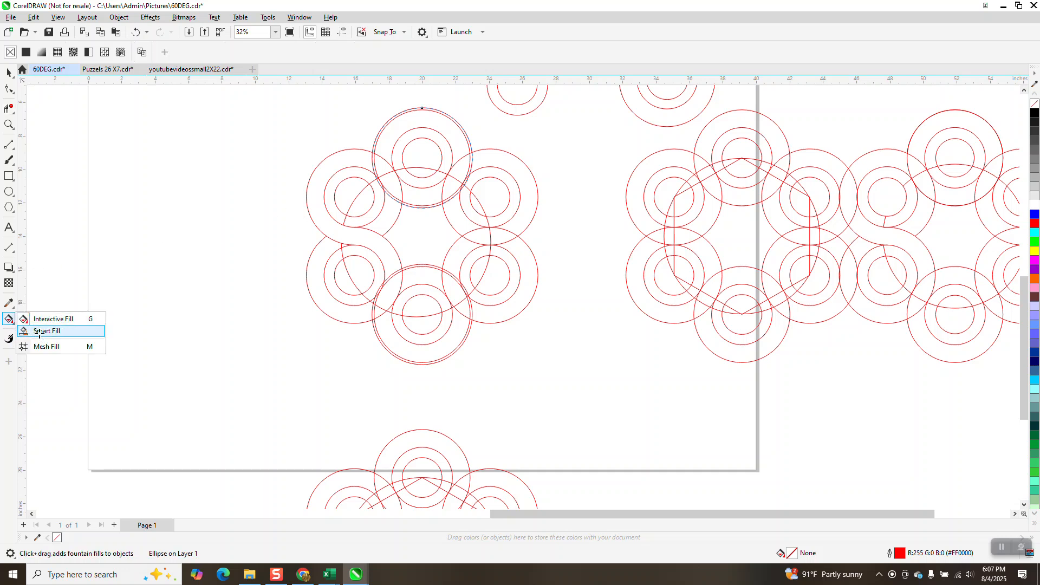
pyautogui.click(40, 332)
pyautogui.click(331, 169)
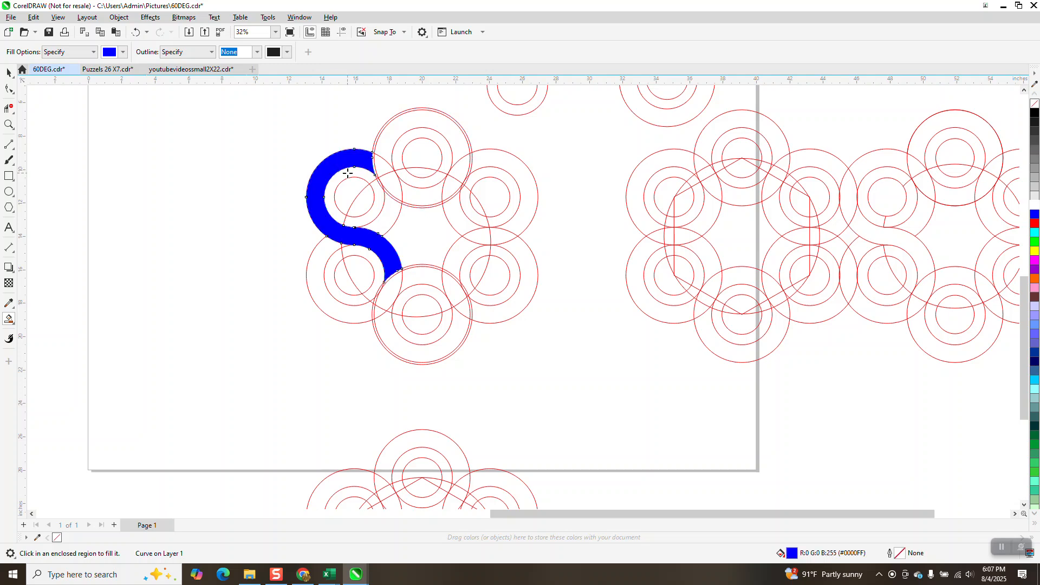
# Step: Move the blue S shape off the ring to the left
pyautogui.scroll(-1, 466, 214)
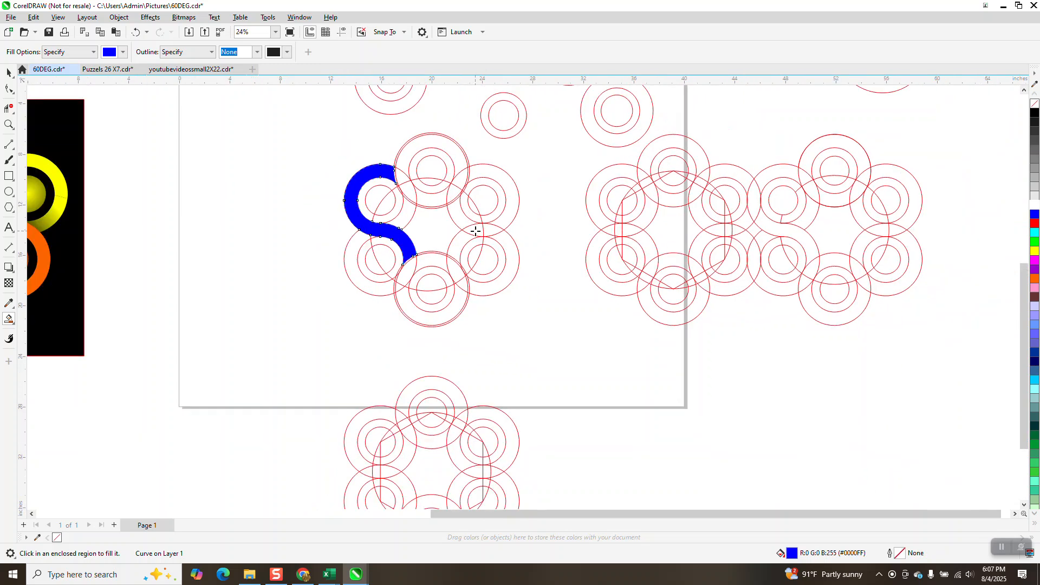
pyautogui.hotkey('shift', 'Left')
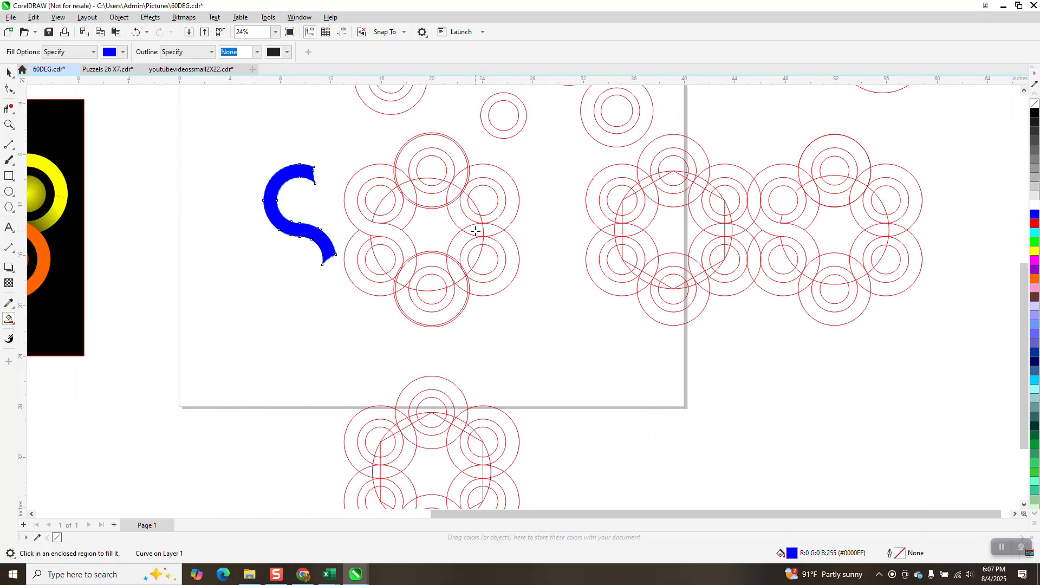
# Step: Select all the ring's circles and group them together
pyautogui.click(9, 72)
pyautogui.moveTo(324, 131); pyautogui.dragTo(340, 162)
pyautogui.moveTo(559, 320); pyautogui.dragTo(574, 344)
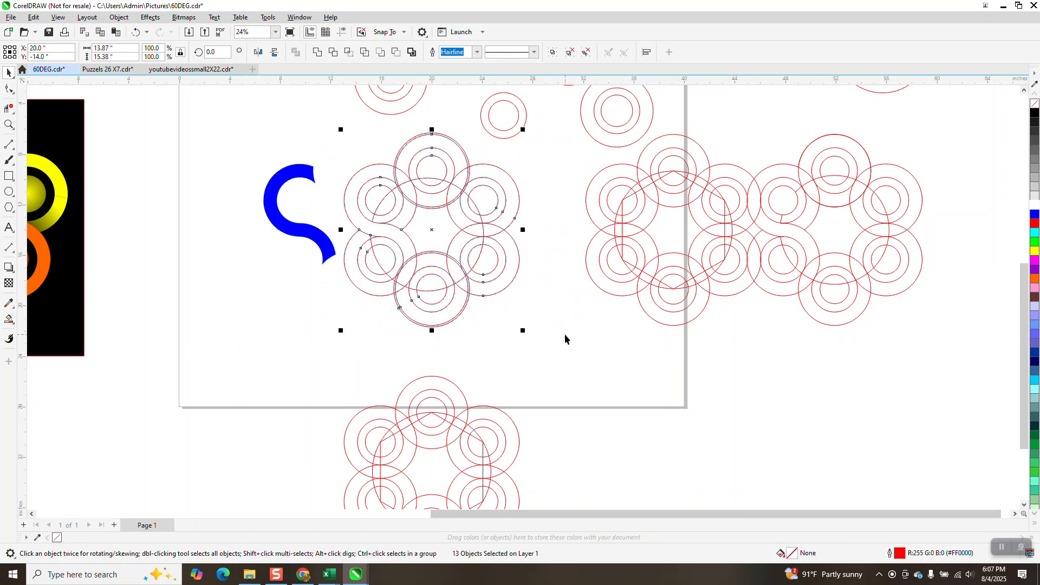
pyautogui.hotkey('ctrl', 'g')
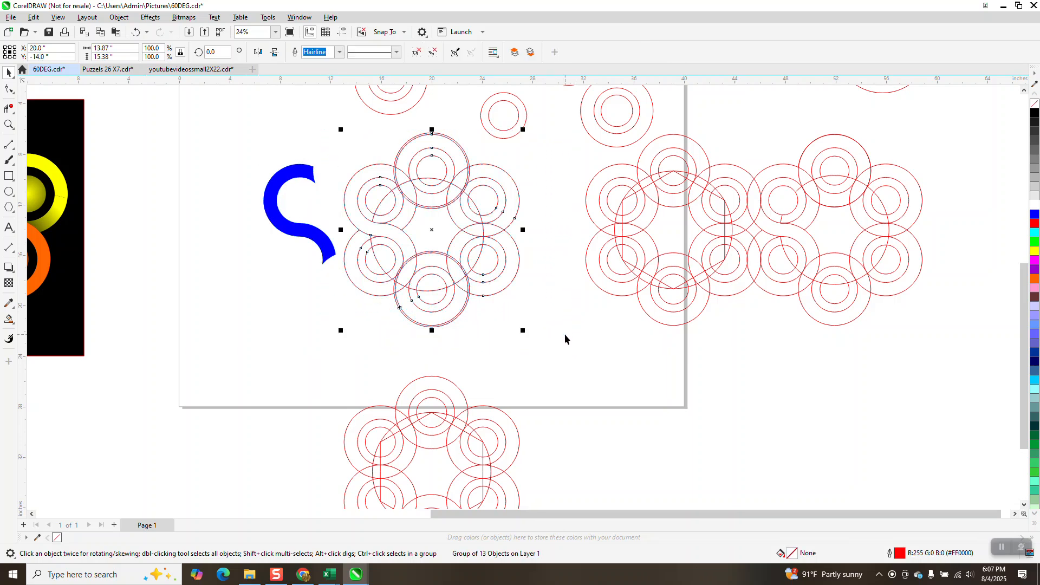
# Step: Delete the circle patterns to the right of the page
pyautogui.scroll(-1, 848, 283)
pyautogui.moveTo(968, 150); pyautogui.dragTo(599, 338)
pyautogui.press('Delete')
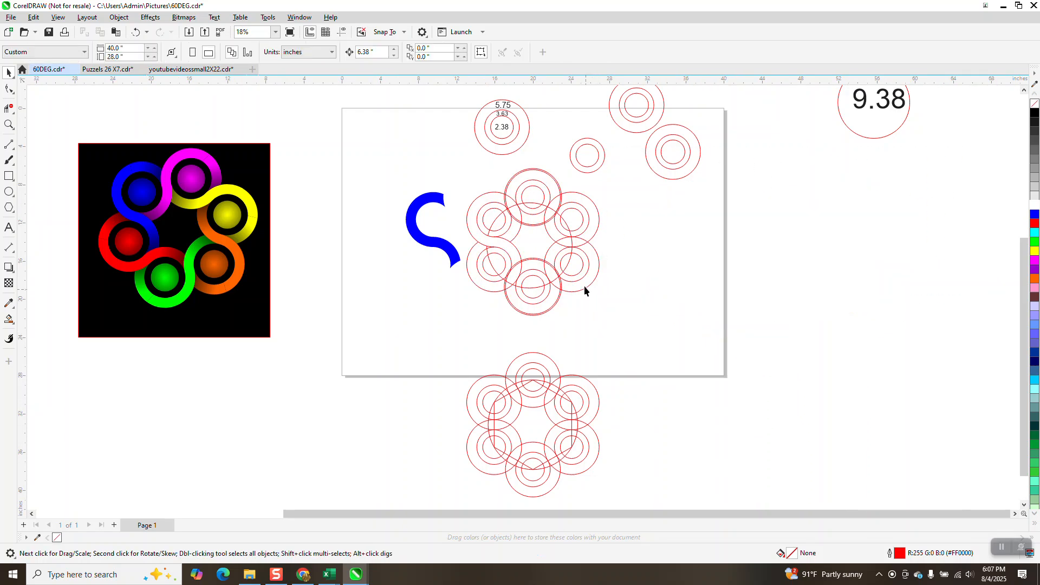
# Step: Align the ring group to the page's right edge and shift the blue S shape right
pyautogui.click(572, 247)
pyautogui.press('r')
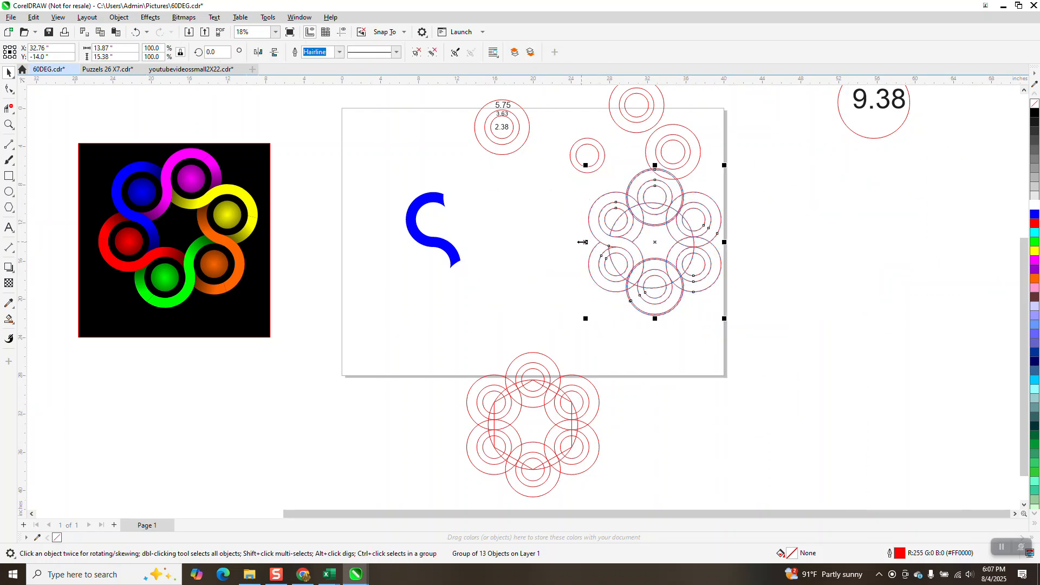
pyautogui.click(453, 250)
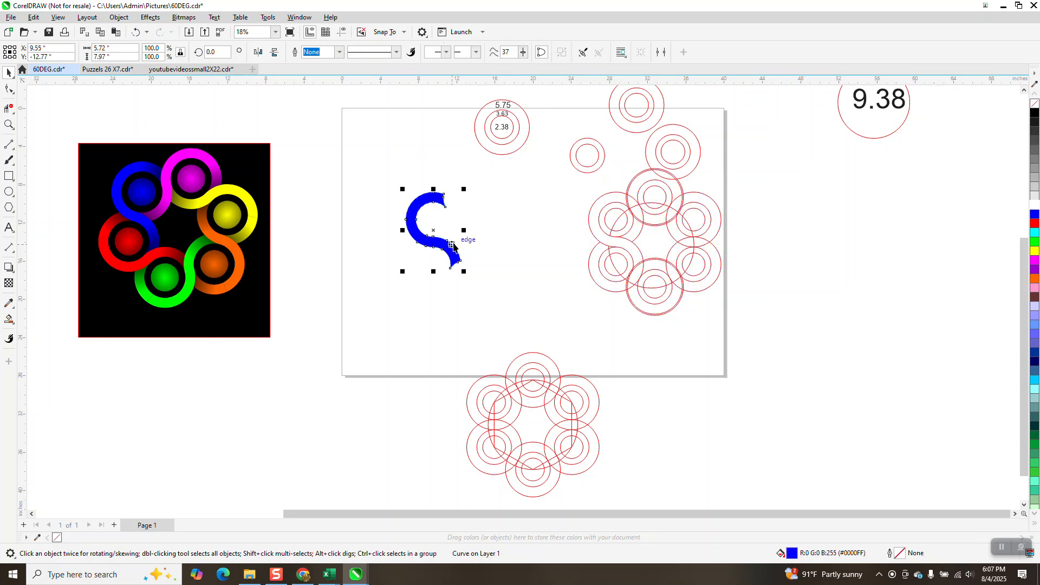
pyautogui.press('Right')
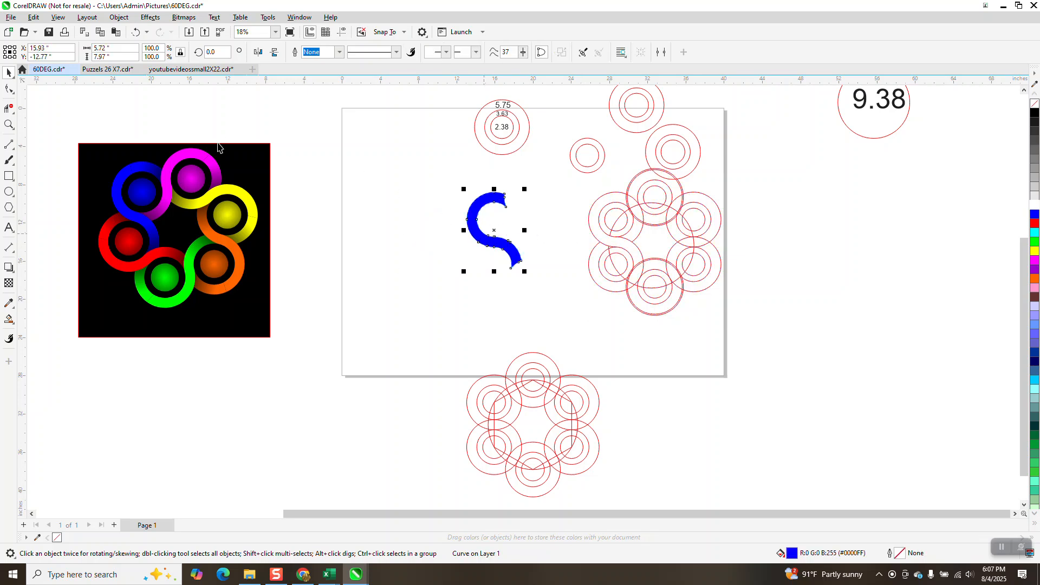
# Step: Zoom in and remove segments crossing the left circle's inner ring with Virtual Segment Delete
pyautogui.click(8, 125)
pyautogui.moveTo(604, 190); pyautogui.dragTo(667, 265)
pyautogui.click(9, 107)
pyautogui.moveTo(381, 254); pyautogui.dragTo(416, 283)
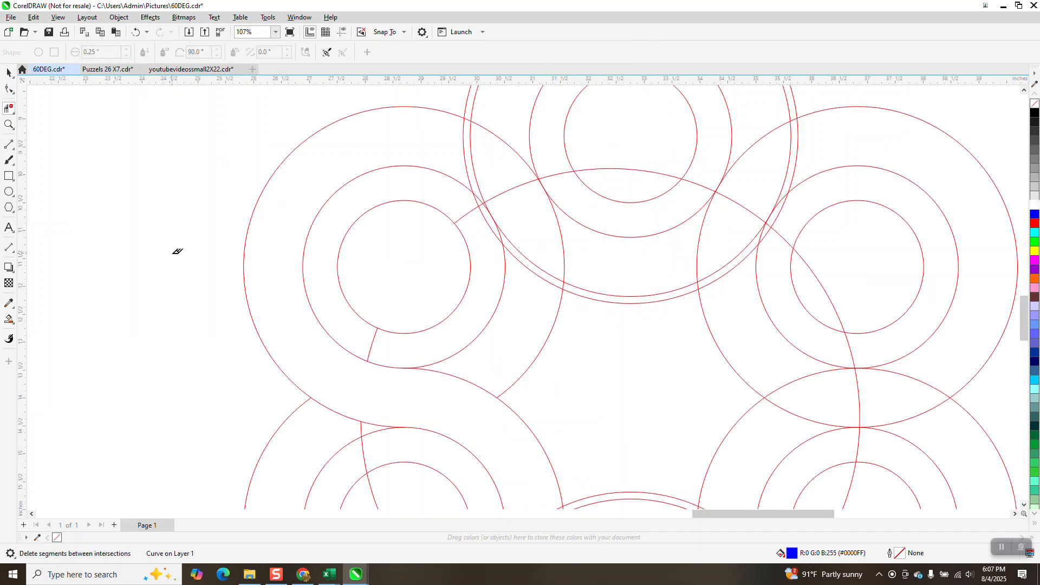
# Step: Smart Fill the left circle's inner disc blue and move it left into the S shape's curve
pyautogui.click(9, 320)
pyautogui.click(386, 239)
pyautogui.scroll(-3, 561, 301)
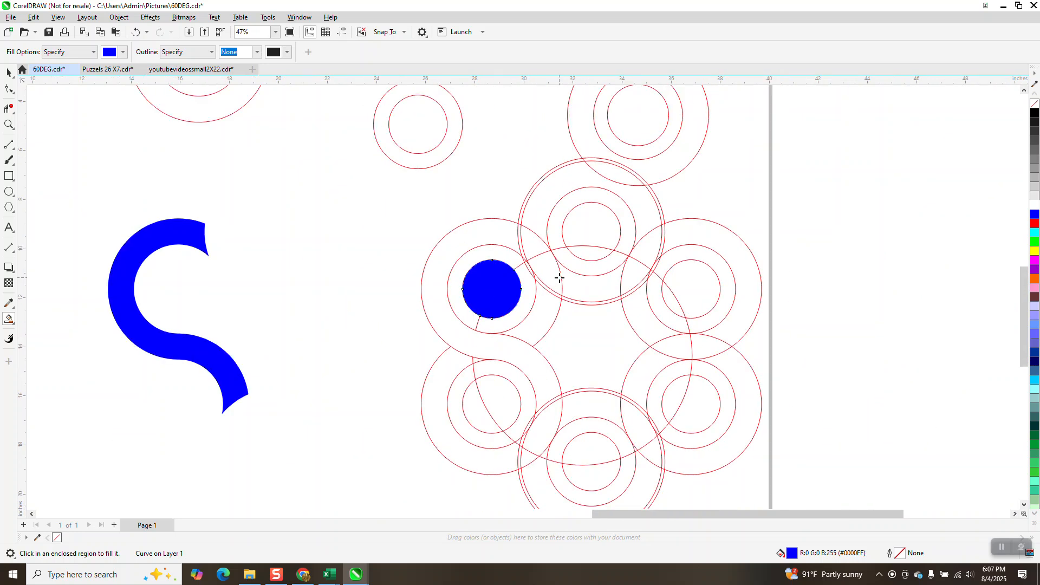
pyautogui.press('Left')
pyautogui.press('Left')
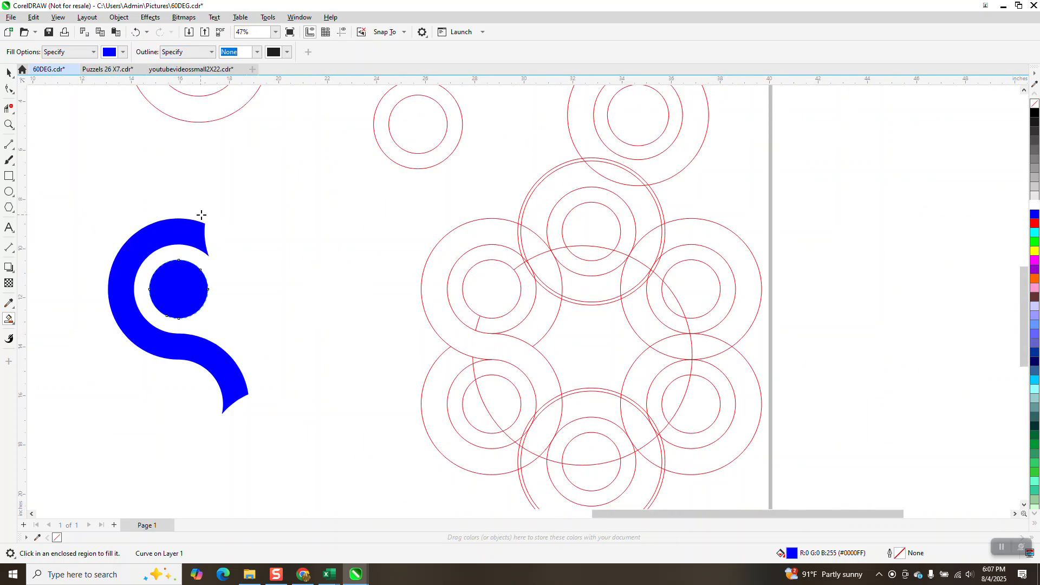
# Step: Apply a soft-edge Bevel with 0.25 inch distance to the blue disc, then undo it
pyautogui.click(150, 17)
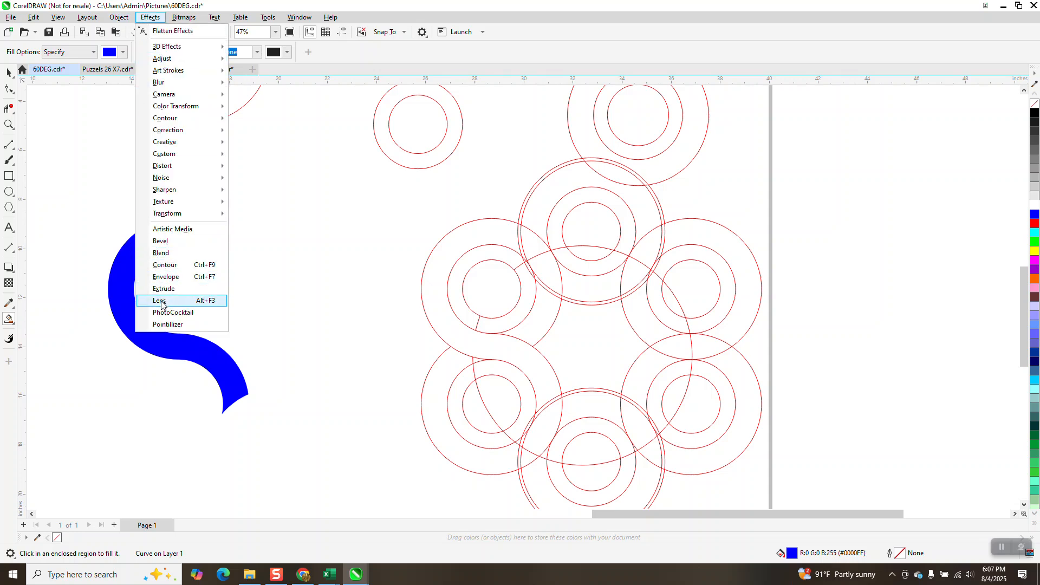
pyautogui.click(172, 241)
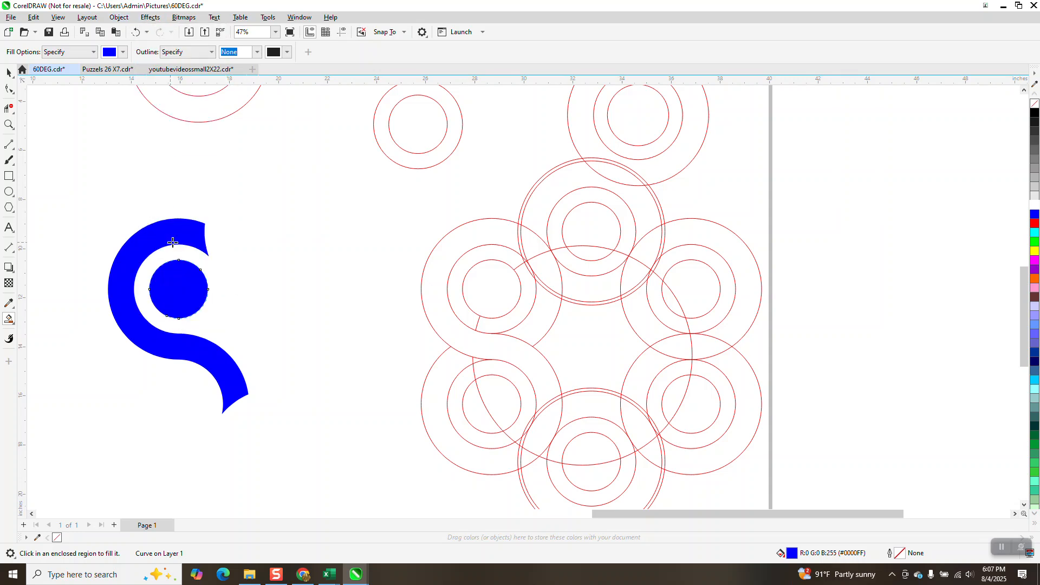
pyautogui.click(949, 356)
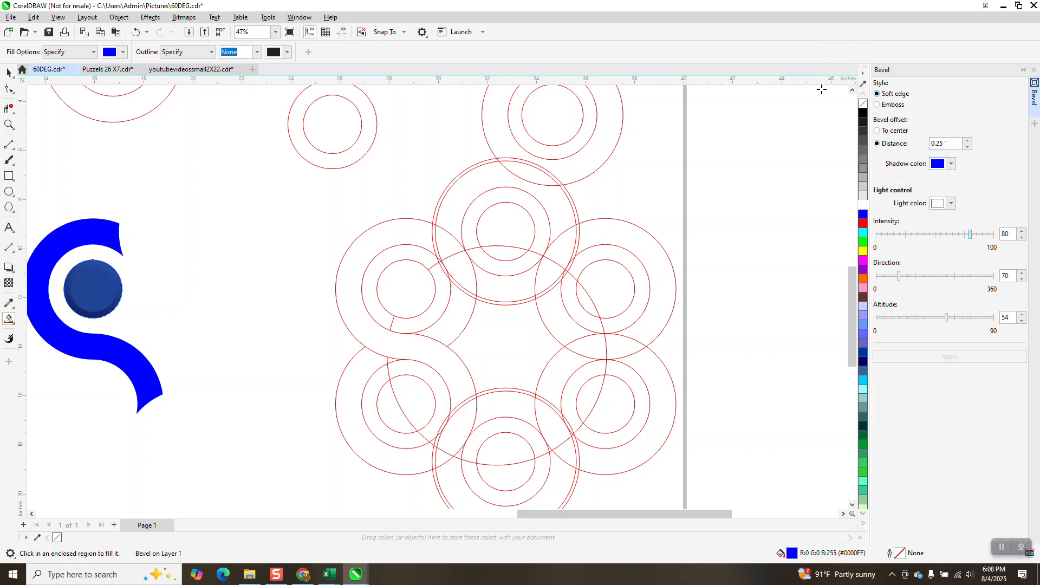
pyautogui.click(135, 32)
pyautogui.scroll(-1, 205, 184)
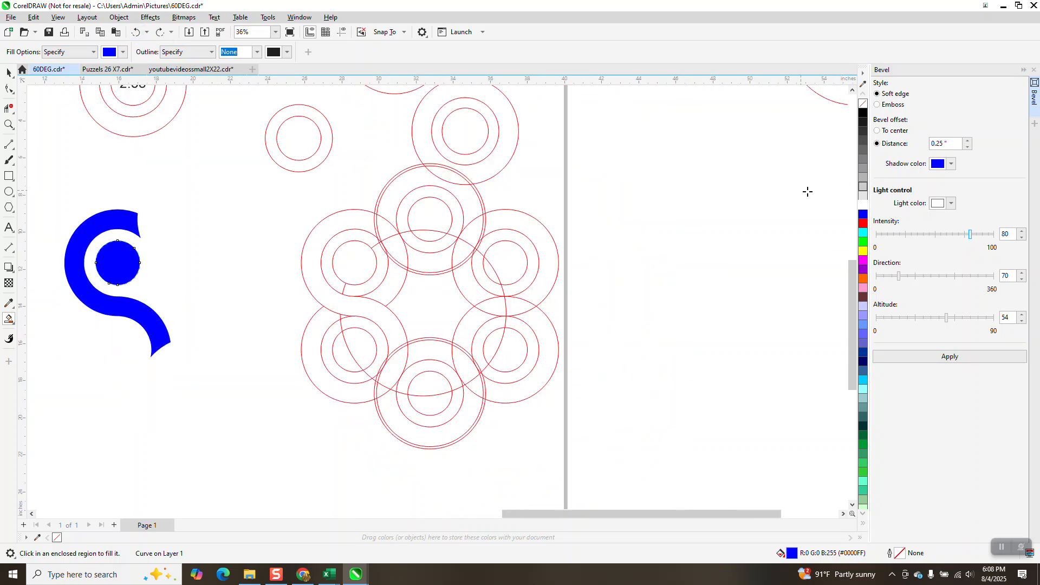
# Step: Apply a radial fountain fill to the blue disc, centred on the disc with its edge handle at the rim
pyautogui.scroll(-1, 659, 205)
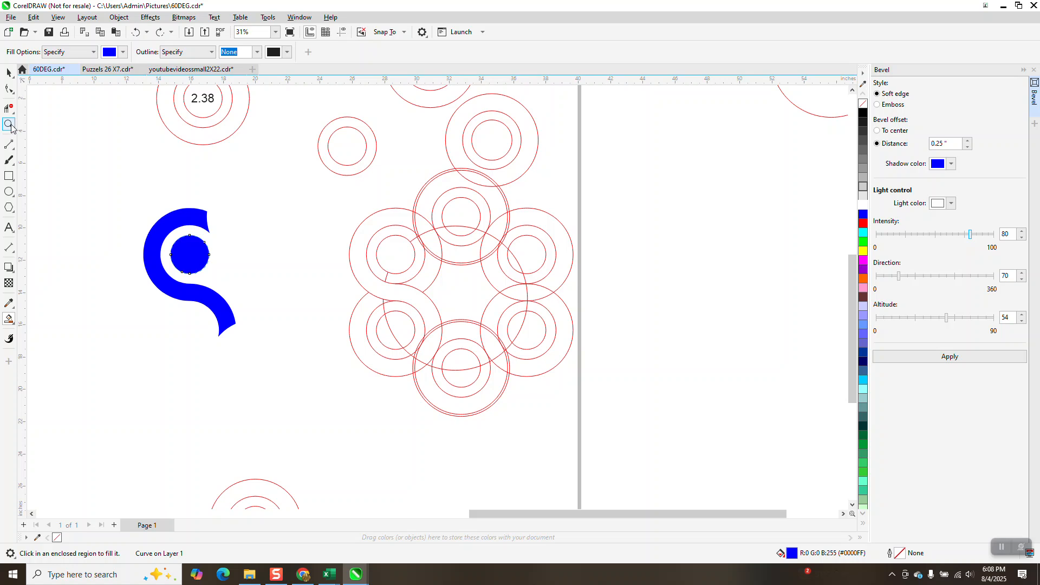
pyautogui.click(9, 125)
pyautogui.moveTo(136, 182); pyautogui.dragTo(312, 317)
pyautogui.click(9, 74)
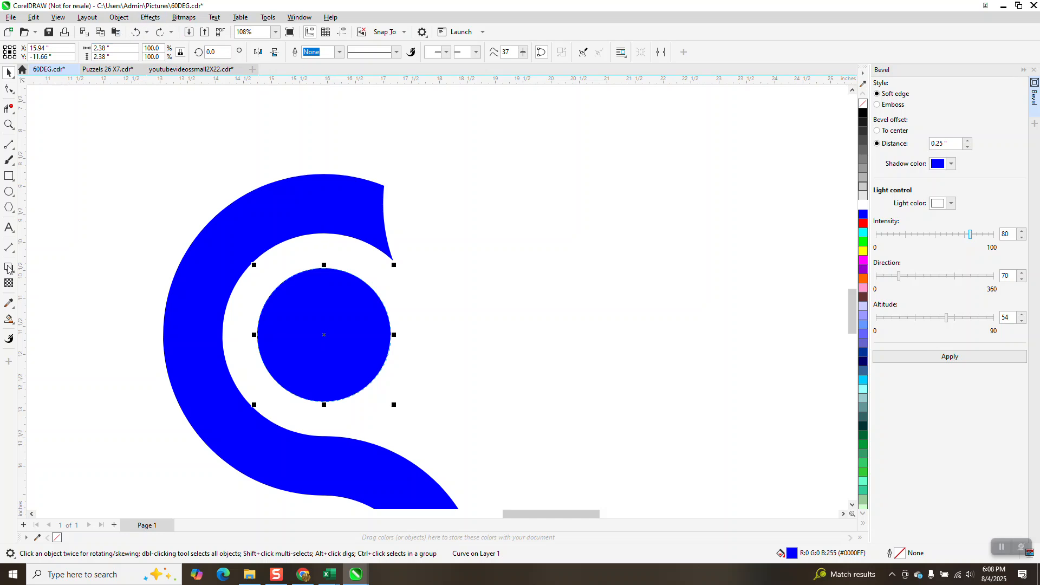
pyautogui.click(10, 321)
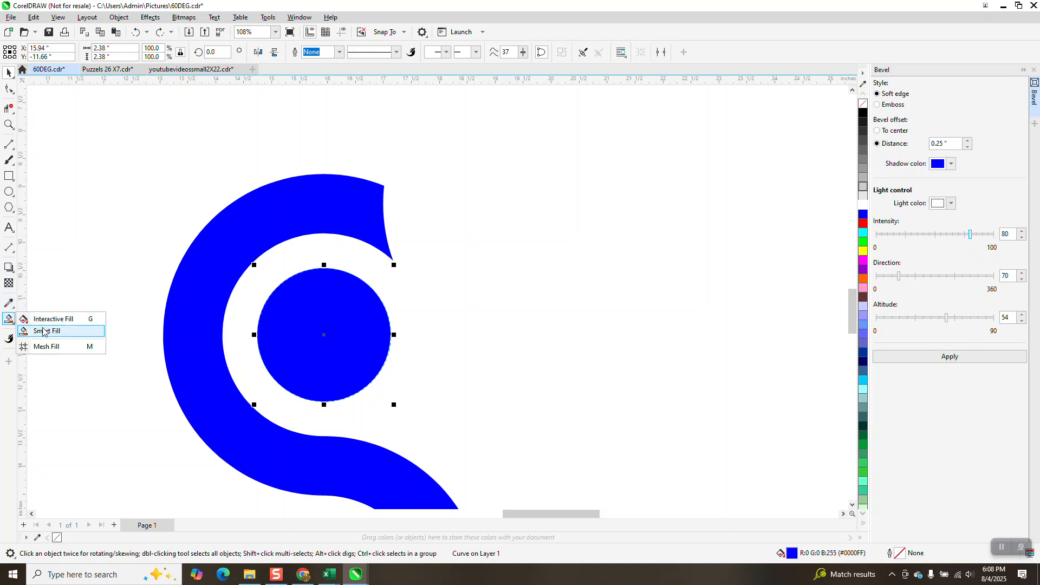
pyautogui.click(44, 331)
pyautogui.click(9, 320)
pyautogui.click(43, 313)
pyautogui.moveTo(330, 329); pyautogui.dragTo(506, 371)
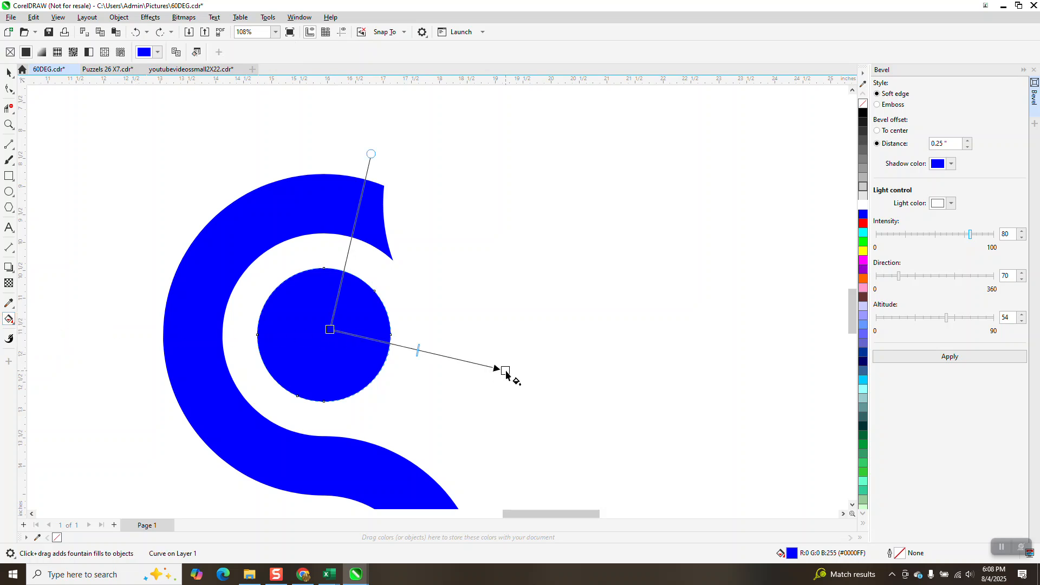
pyautogui.click(193, 52)
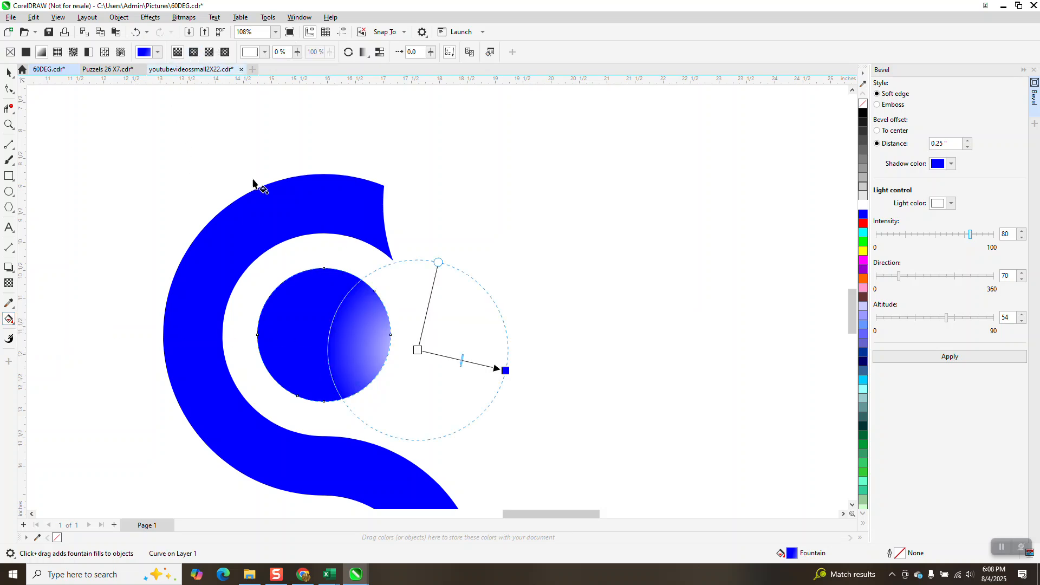
pyautogui.moveTo(417, 350); pyautogui.dragTo(324, 335)
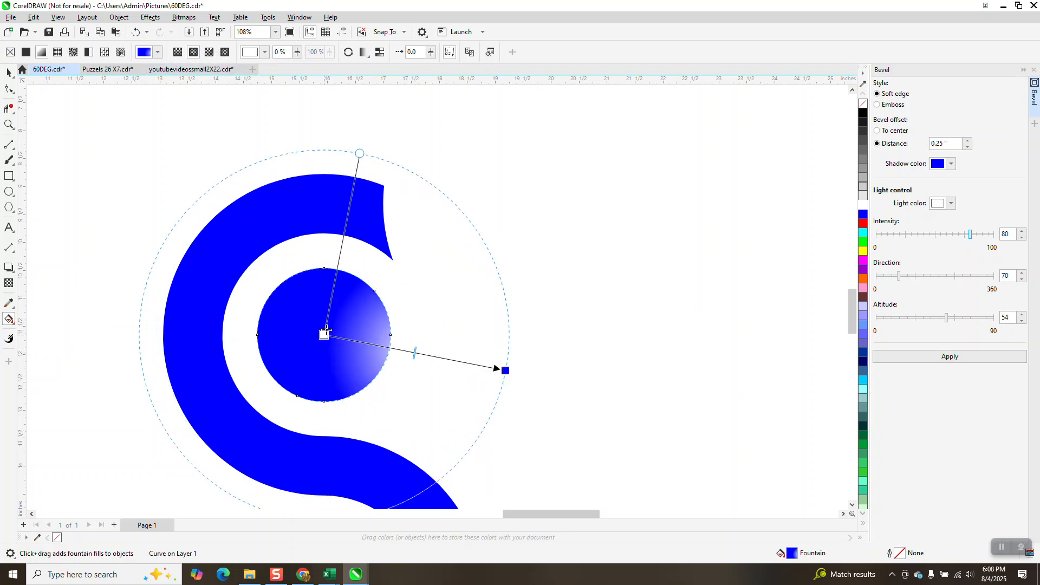
pyautogui.moveTo(505, 370); pyautogui.dragTo(404, 351)
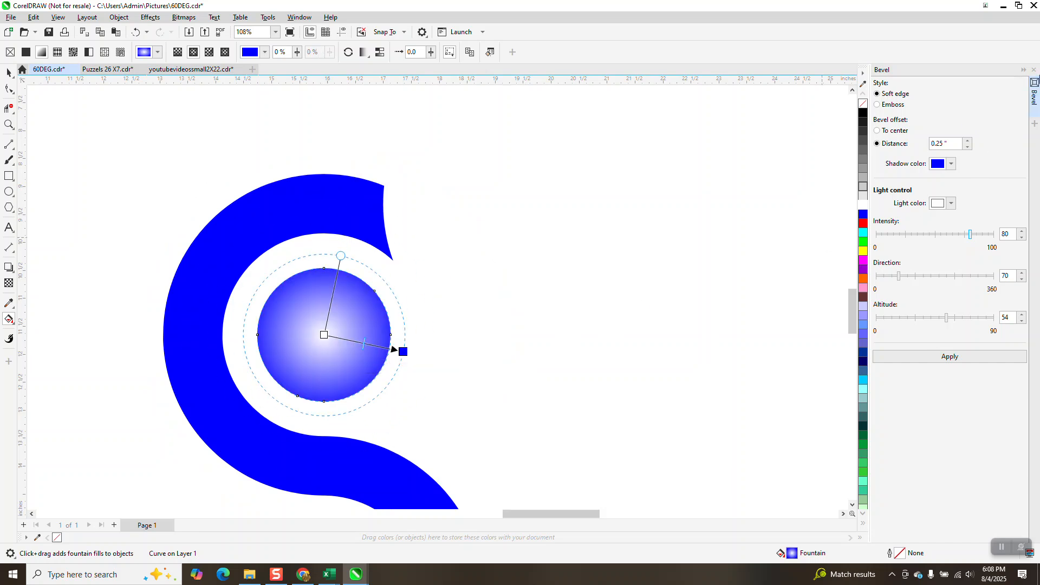
# Step: Set the disc gradient's centre colour to black and stretch its edge handle slightly outward
pyautogui.click(1034, 77)
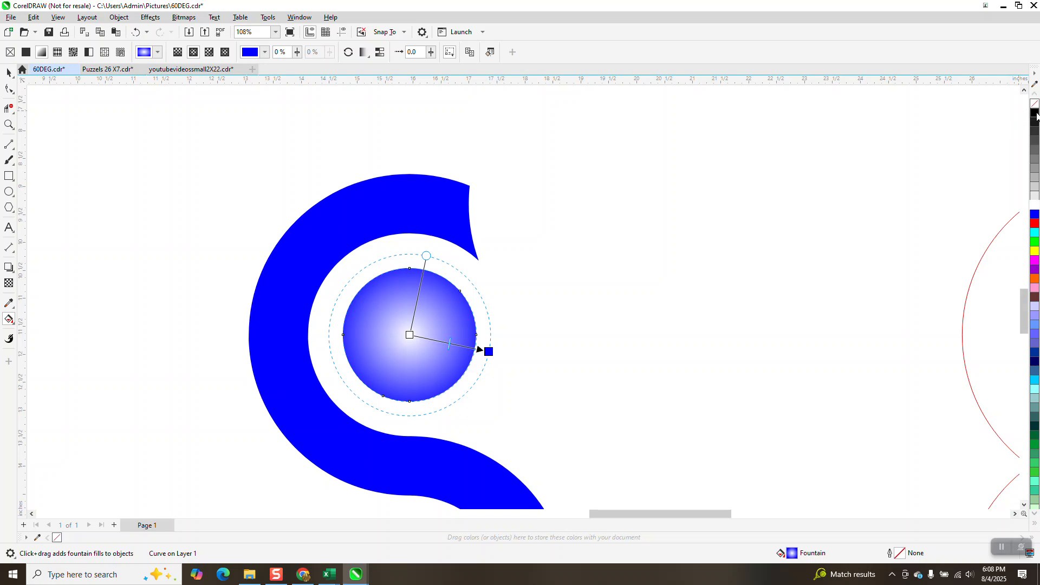
pyautogui.moveTo(1035, 115); pyautogui.dragTo(409, 335)
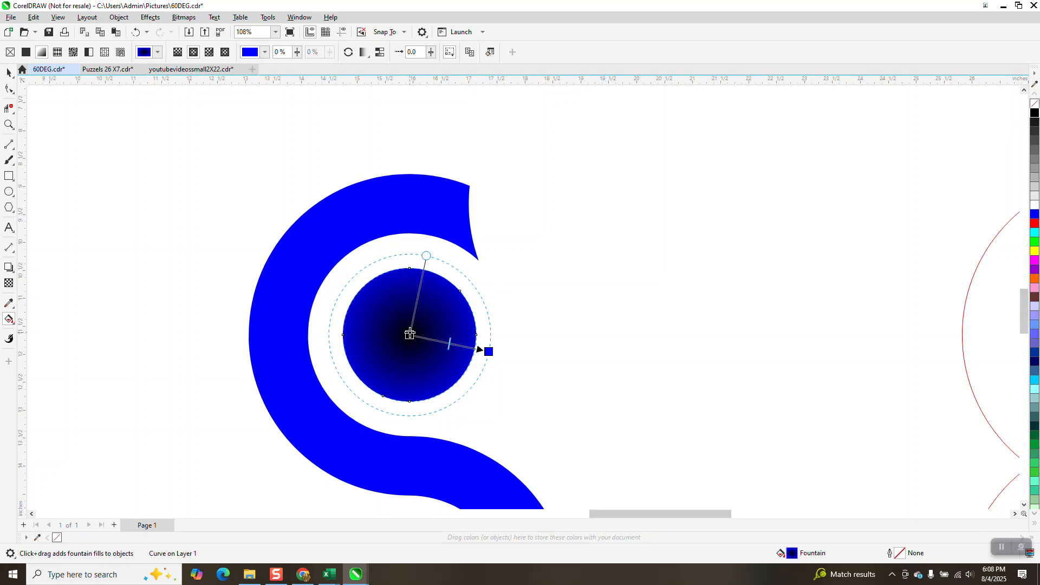
pyautogui.moveTo(489, 350); pyautogui.dragTo(509, 355)
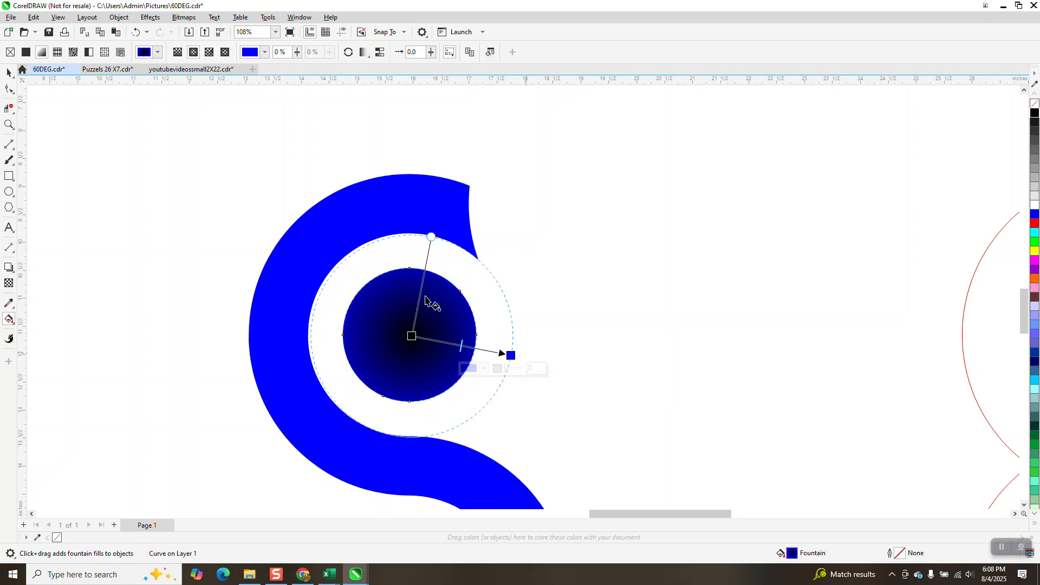
# Step: Remove the S shape's fill and give it a black outline
pyautogui.scroll(-2, 358, 276)
pyautogui.click(9, 72)
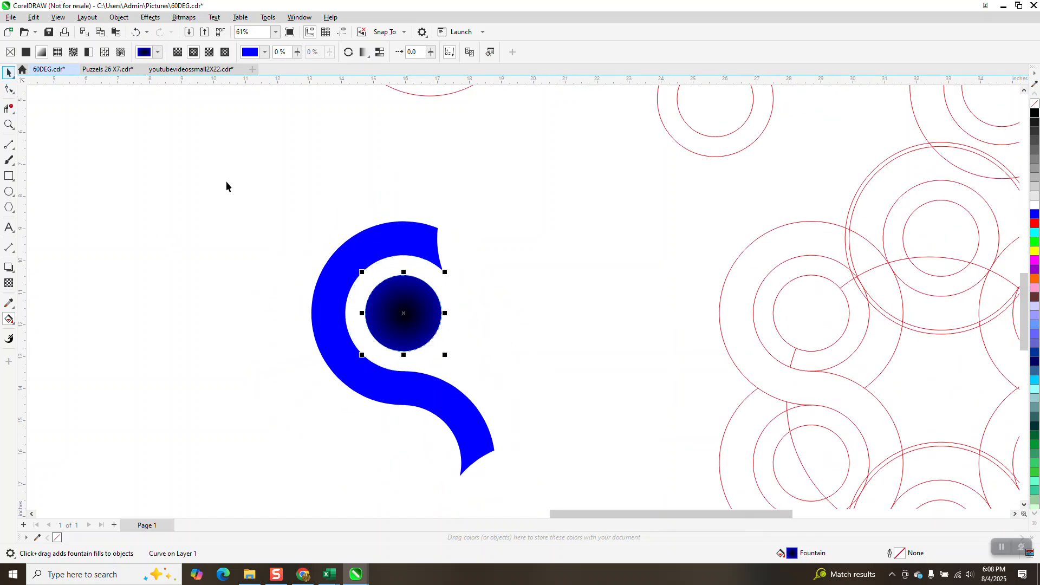
pyautogui.click(225, 181)
pyautogui.click(341, 275)
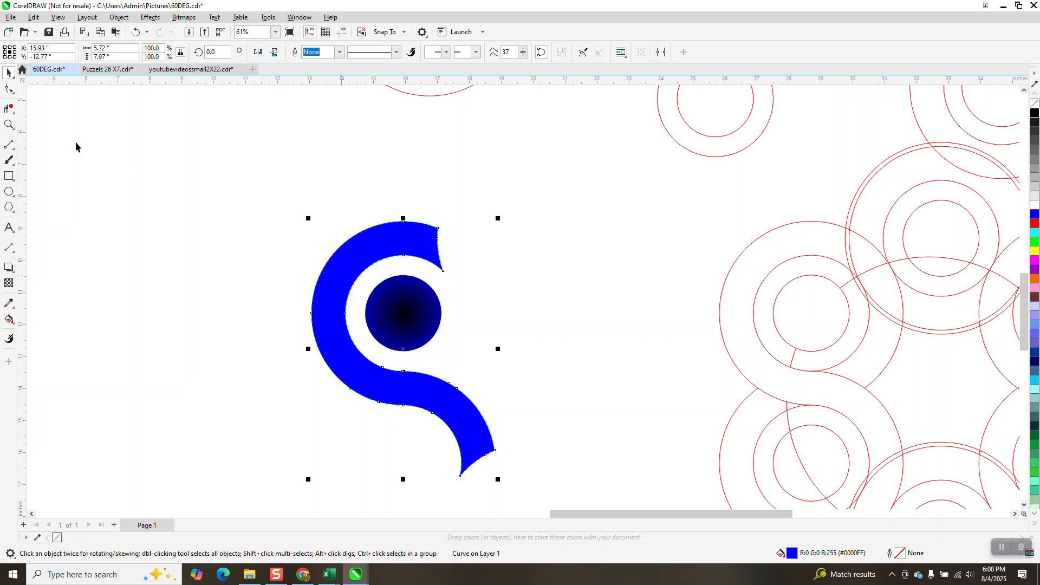
pyautogui.click(1034, 102)
pyautogui.rightClick(1035, 112)
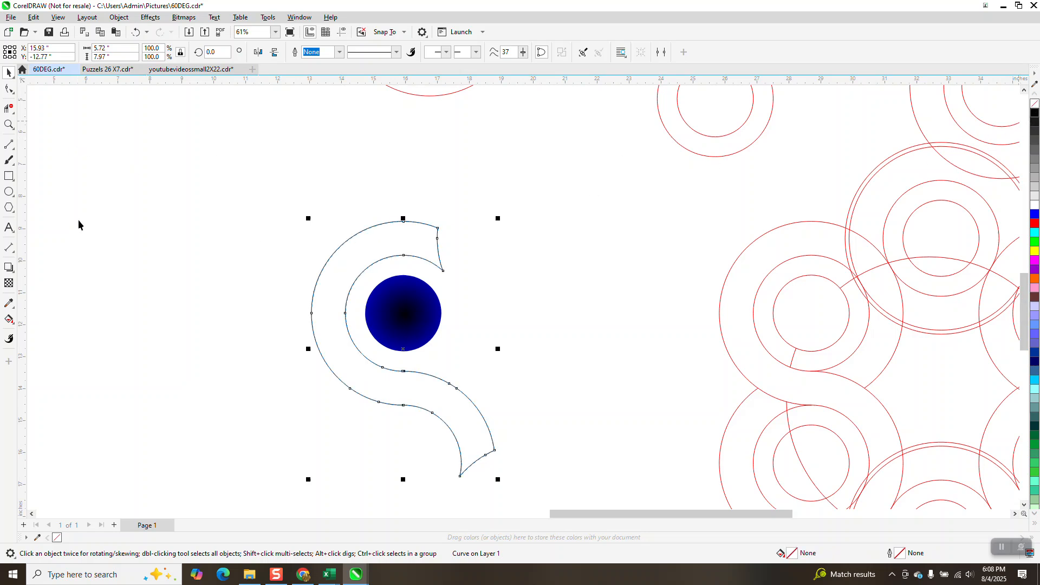
# Step: Draw a short straight line across the S shape's upper arm with the 2-Point Line tool
pyautogui.click(10, 145)
pyautogui.moveTo(346, 250); pyautogui.dragTo(368, 282)
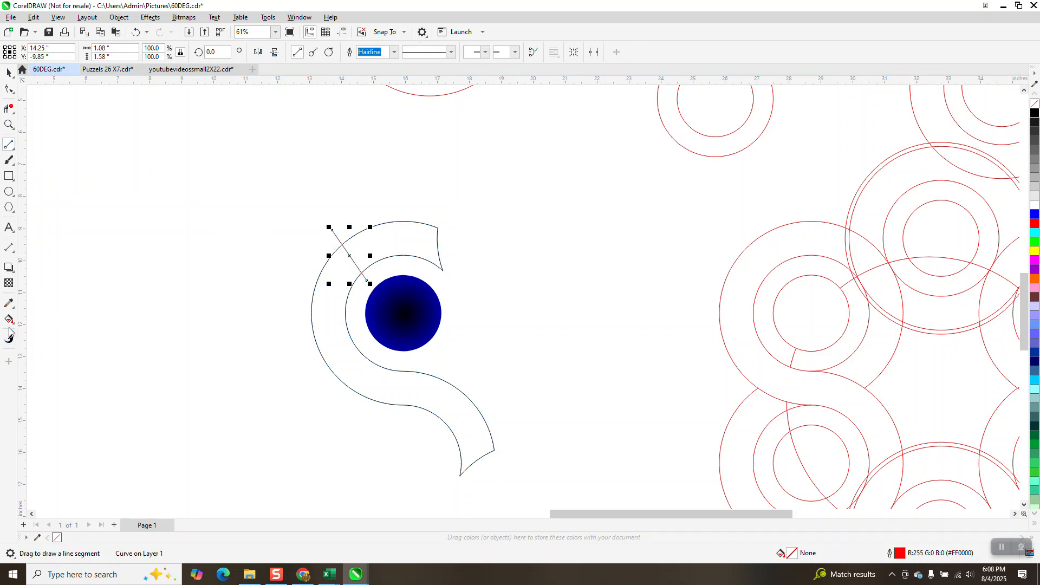
# Step: Smart Fill the S shape's upper segment and its remaining body blue
pyautogui.click(9, 337)
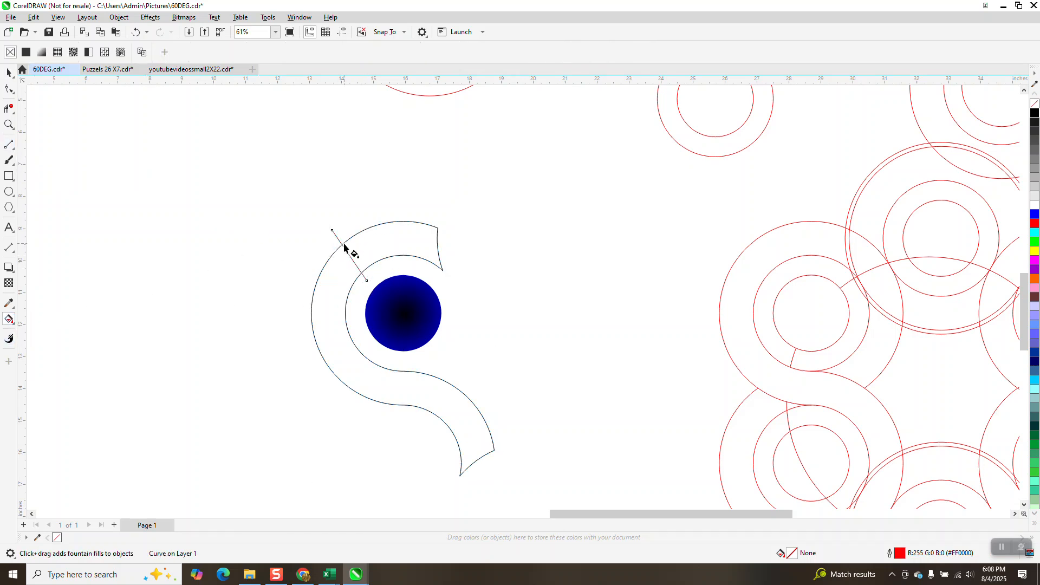
pyautogui.click(12, 323)
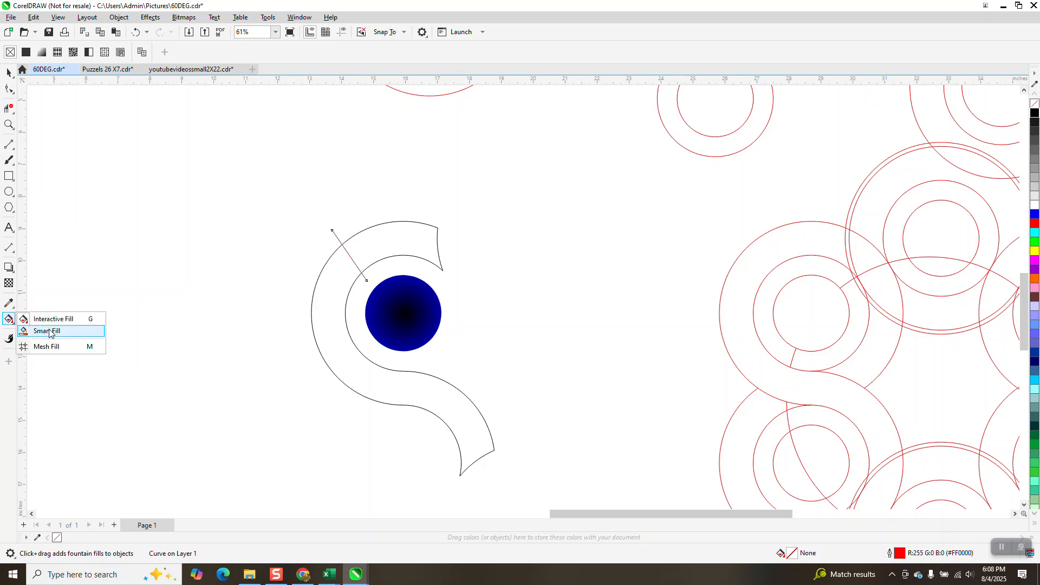
pyautogui.click(48, 332)
pyautogui.click(381, 250)
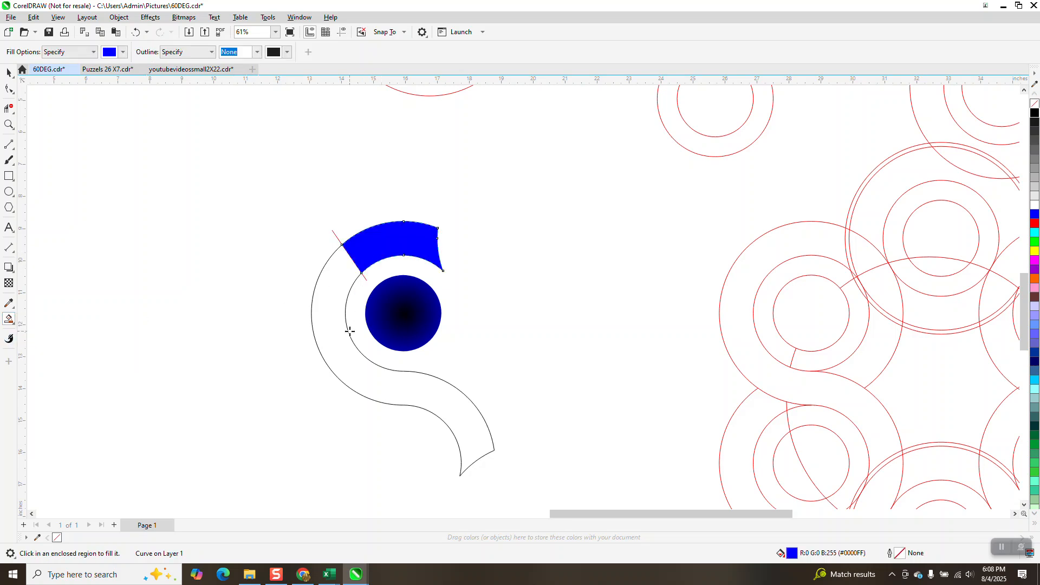
pyautogui.click(353, 380)
pyautogui.press('space')
# Step: Apply a linear fountain fill to the upper segment, blending from blue to black toward its tip
pyautogui.click(337, 237)
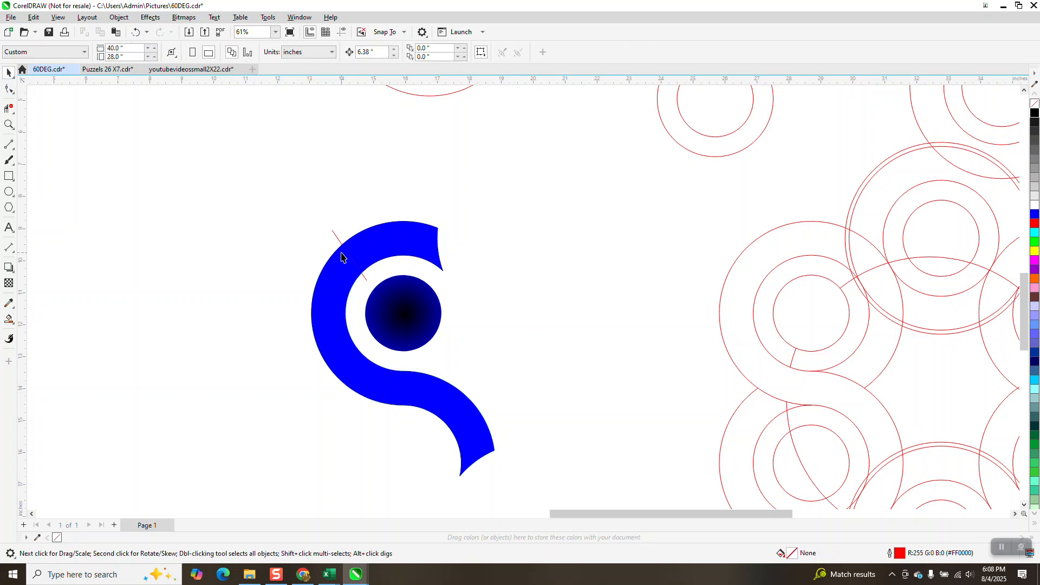
pyautogui.click(395, 238)
pyautogui.click(13, 326)
pyautogui.click(46, 318)
pyautogui.moveTo(373, 249); pyautogui.dragTo(478, 250)
pyautogui.moveTo(1037, 114); pyautogui.dragTo(479, 258)
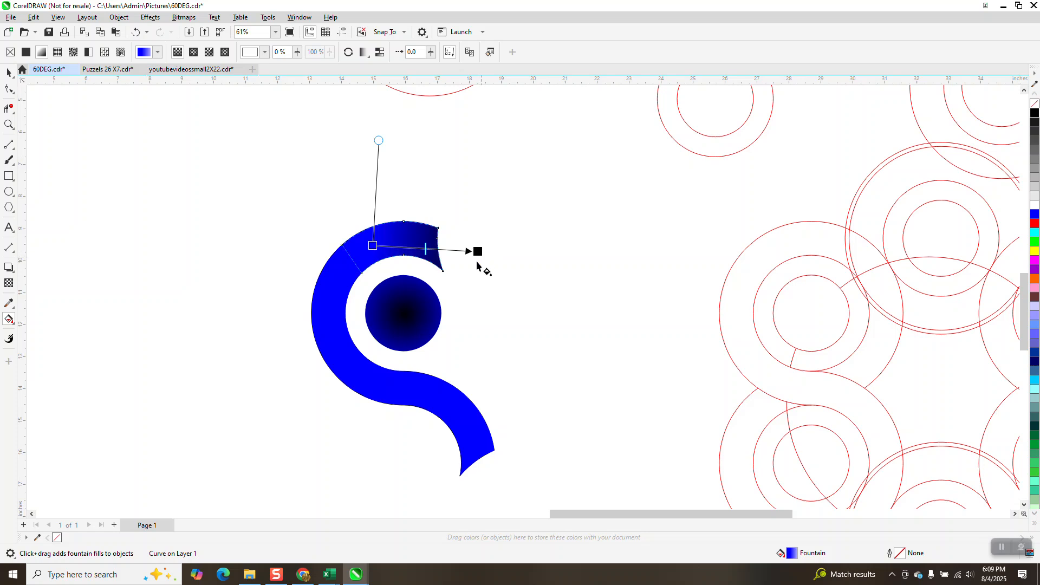
# Step: Try a linear fountain fill on the S shape's tail ending in black, and shorten its end handle
pyautogui.moveTo(443, 402); pyautogui.dragTo(517, 482)
pyautogui.moveTo(1035, 113); pyautogui.dragTo(511, 449)
pyautogui.click(584, 358)
pyautogui.click(413, 233)
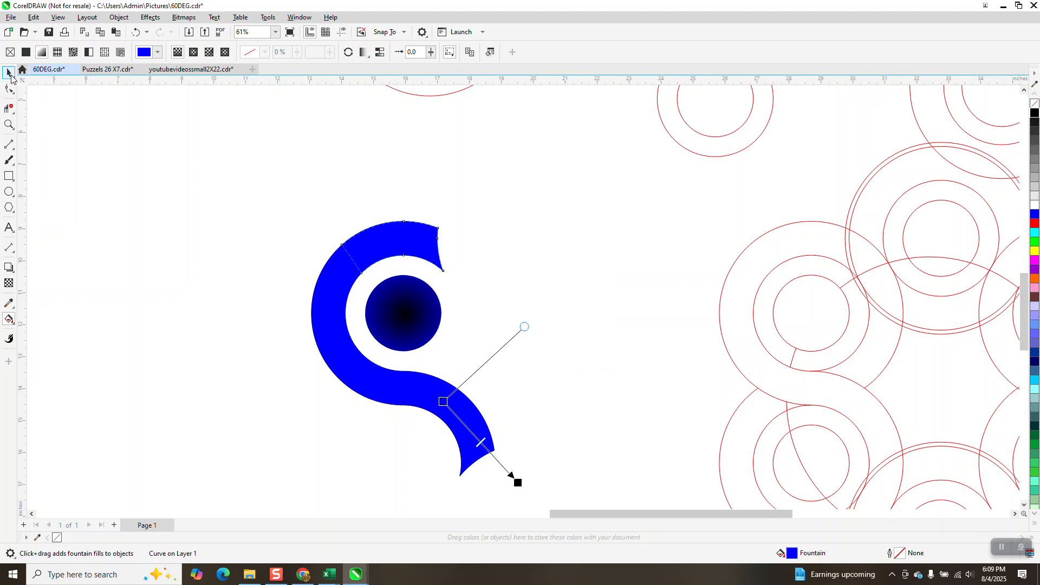
pyautogui.click(9, 74)
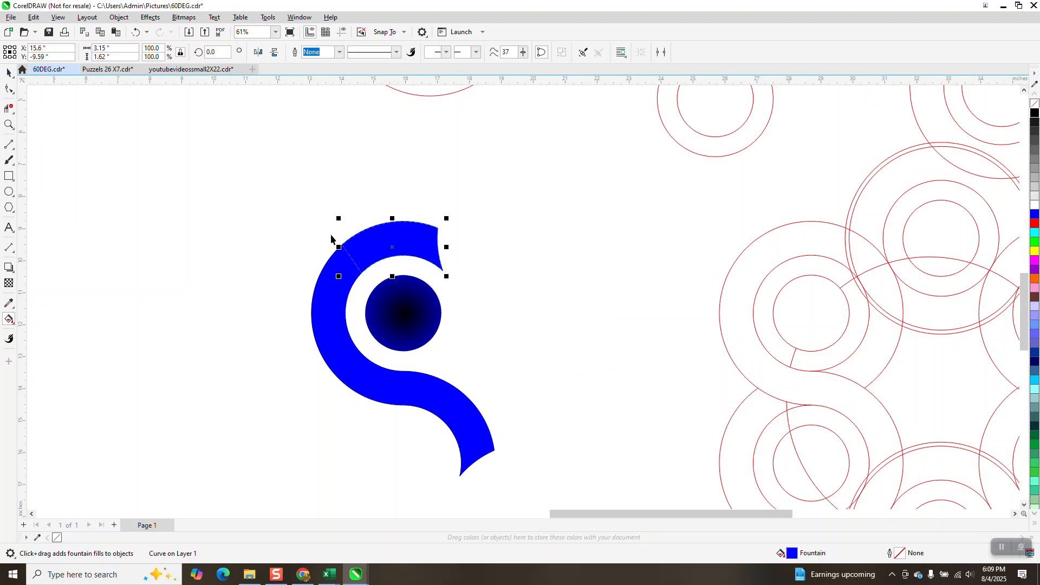
pyautogui.click(11, 322)
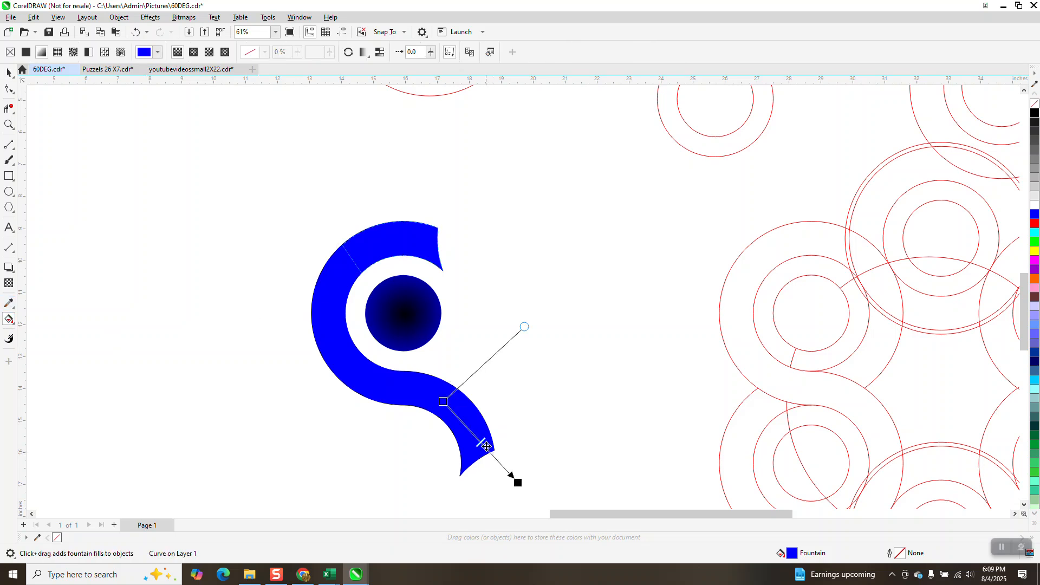
pyautogui.moveTo(517, 482); pyautogui.dragTo(496, 458)
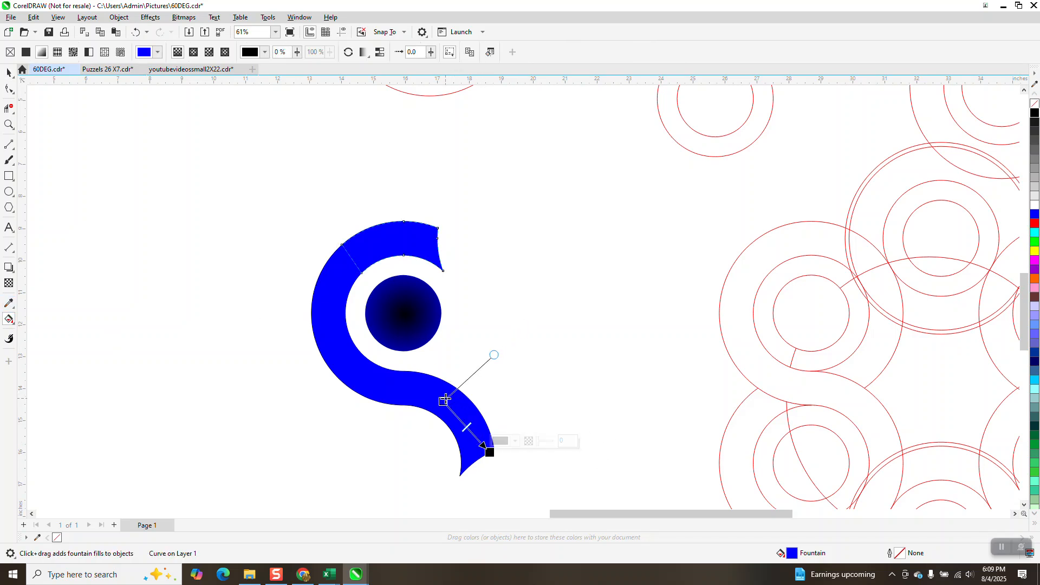
pyautogui.click(444, 401)
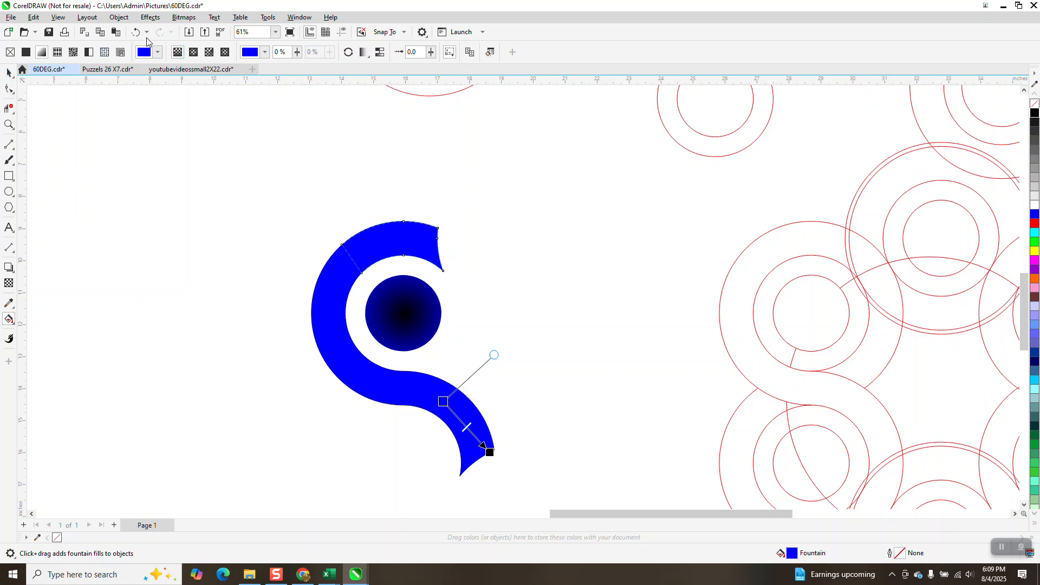
# Step: Undo the last three fill changes on the tail
pyautogui.click(135, 32)
pyautogui.click(135, 33)
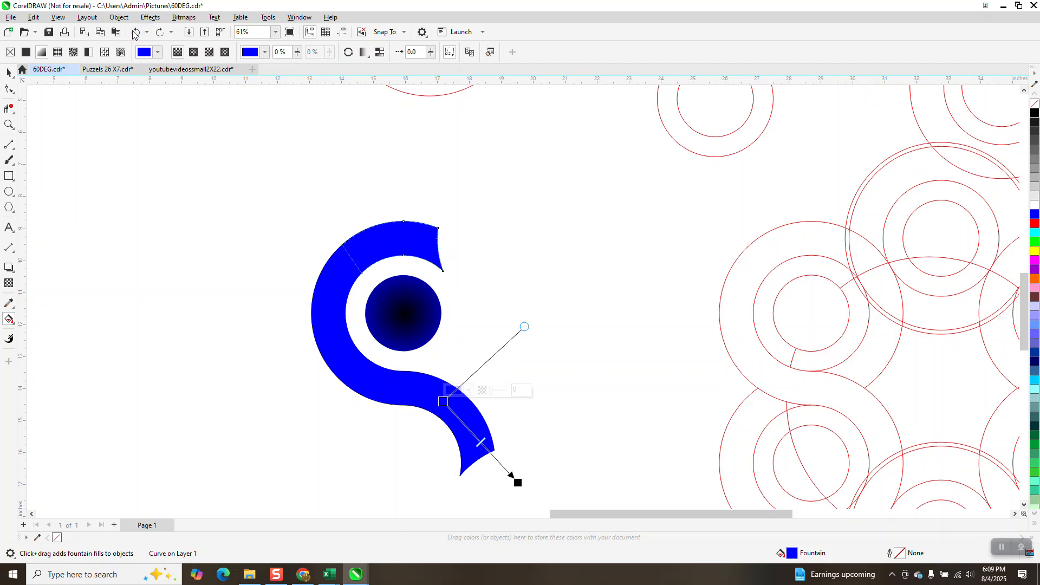
pyautogui.click(135, 32)
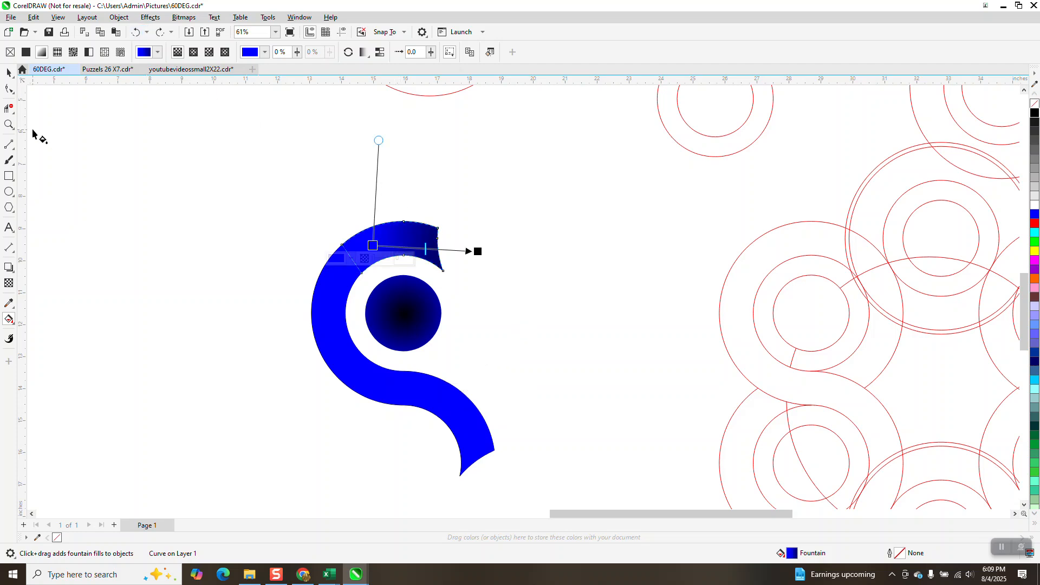
# Step: Apply a linear fountain fill to the S shape's body, blending from blue to black at the tail end
pyautogui.click(7, 73)
pyautogui.click(377, 415)
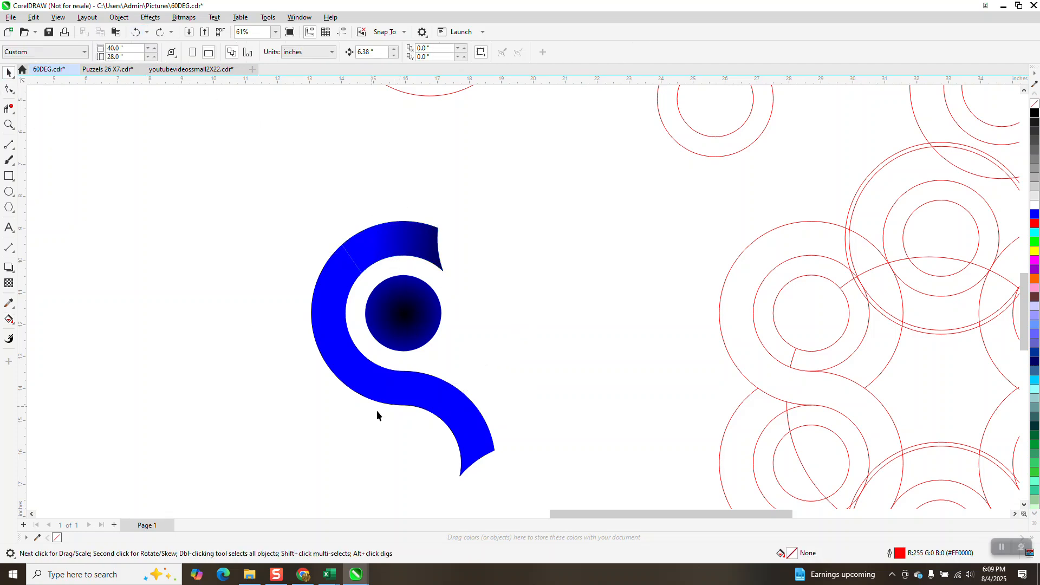
pyautogui.click(404, 392)
pyautogui.click(22, 326)
pyautogui.click(39, 306)
pyautogui.moveTo(414, 388); pyautogui.dragTo(504, 480)
pyautogui.moveTo(1035, 113); pyautogui.dragTo(505, 480)
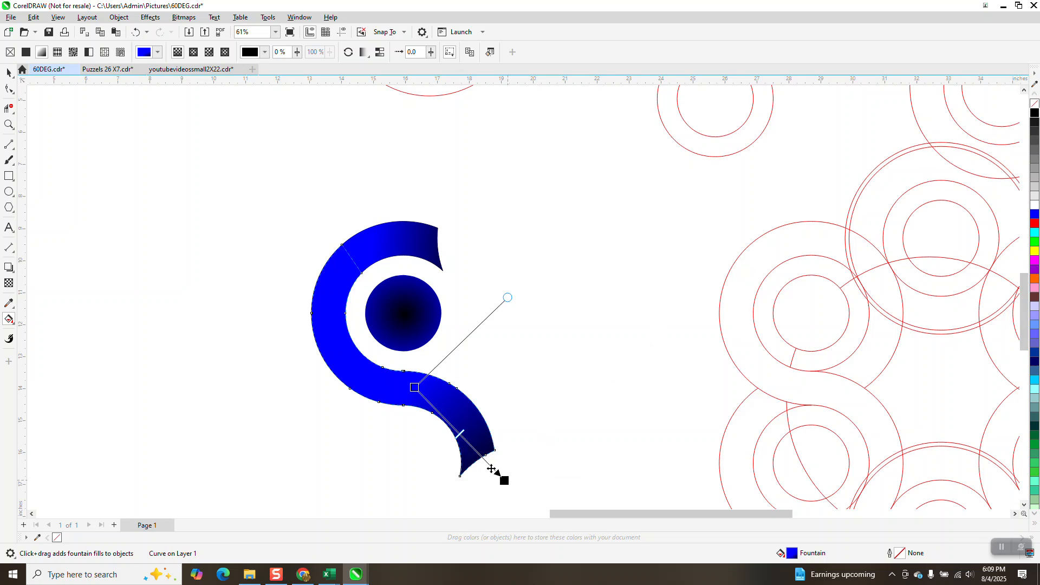
# Step: Select the S shape's segments, disc and line and group them
pyautogui.click(8, 74)
pyautogui.scroll(-2, 271, 209)
pyautogui.click(274, 226)
pyautogui.moveTo(266, 193); pyautogui.dragTo(457, 400)
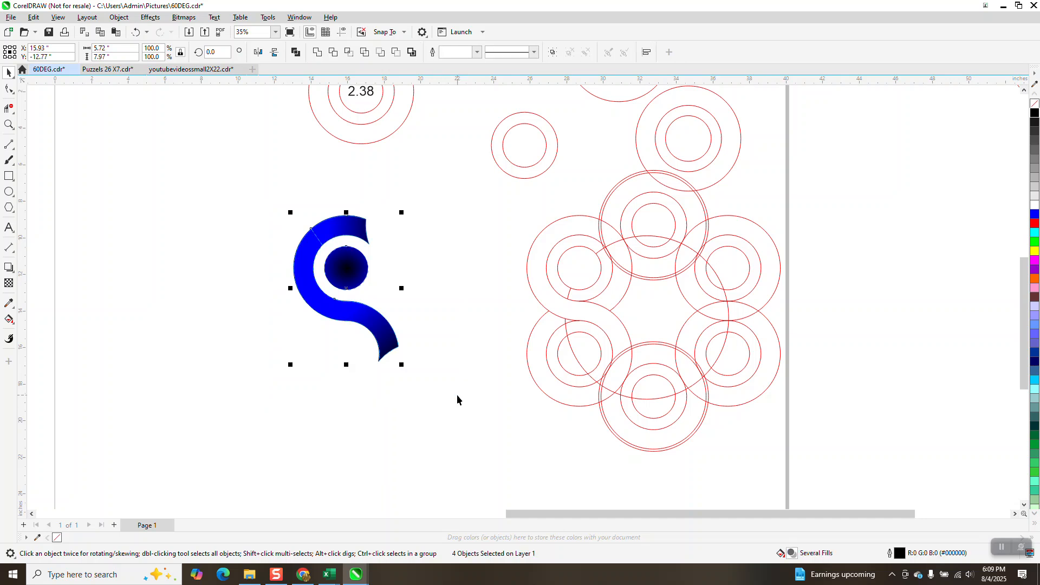
pyautogui.hotkey('ctrl', 'g')
pyautogui.scroll(-1, 504, 344)
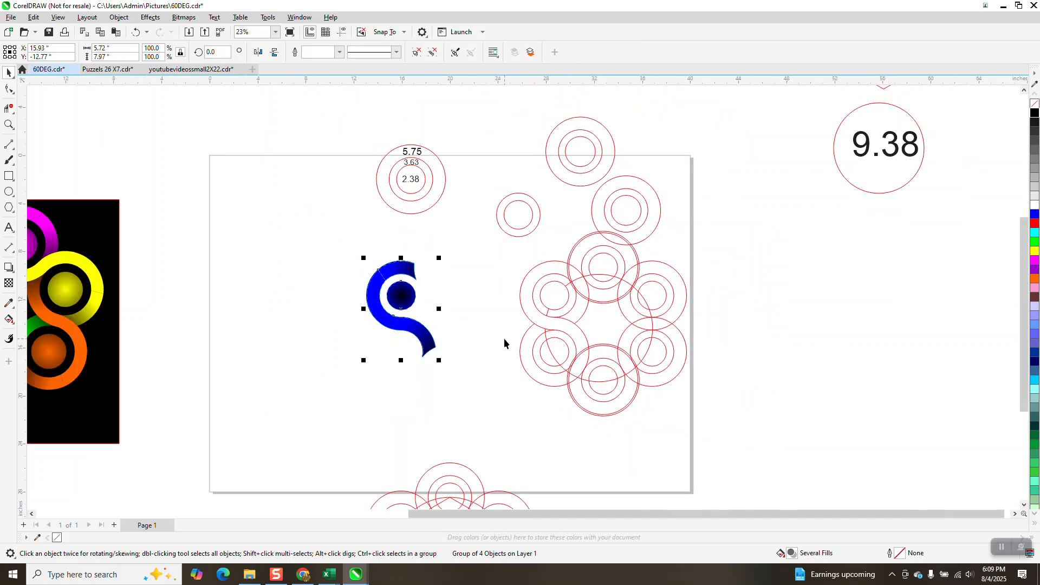
# Step: Rotate the S group by 60 degrees and repeat the transformation three times to build a six-part ring
pyautogui.click(222, 52)
pyautogui.write('60')
pyautogui.press('Return')
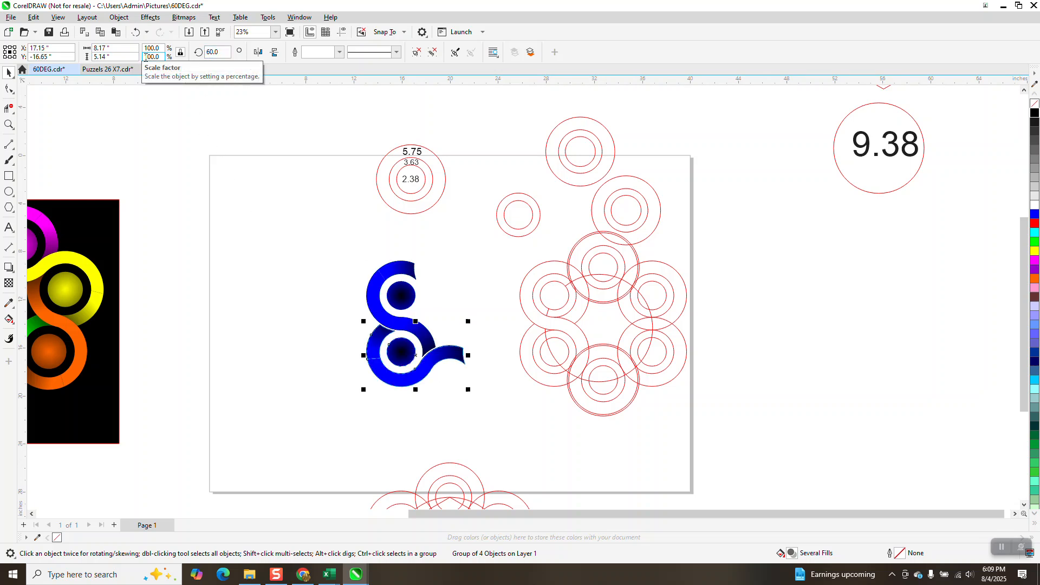
pyautogui.hotkey('ctrl', 'r')
pyautogui.hotkey('ctrl', 'r')
pyautogui.hotkey('ctrl', 'r')
pyautogui.hotkey('ctrl', 'r')
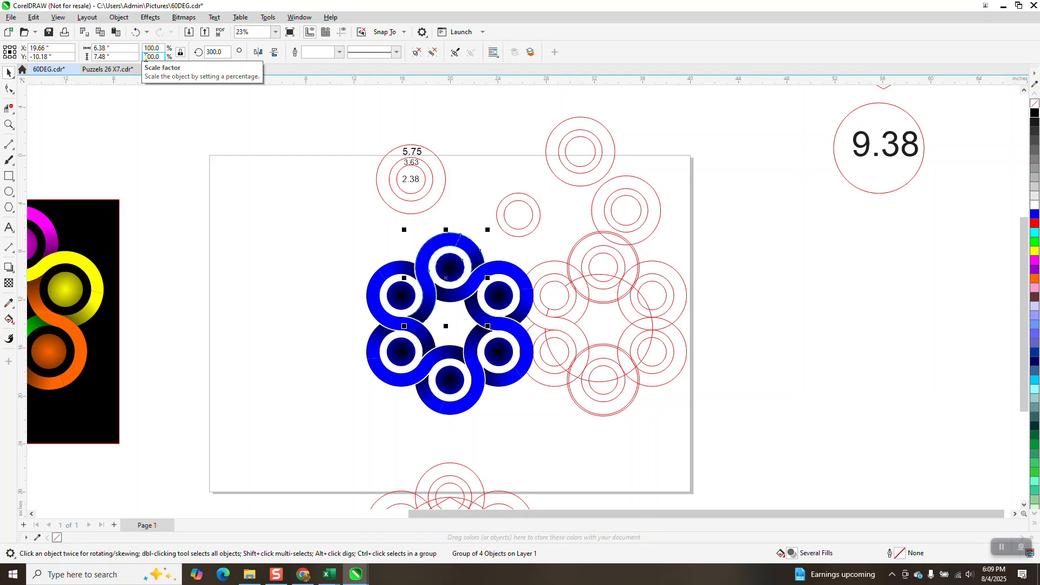
# Step: Select the red circle pattern group and move it right, clear of the blue ring
pyautogui.moveTo(573, 312); pyautogui.dragTo(677, 335)
pyautogui.click(136, 32)
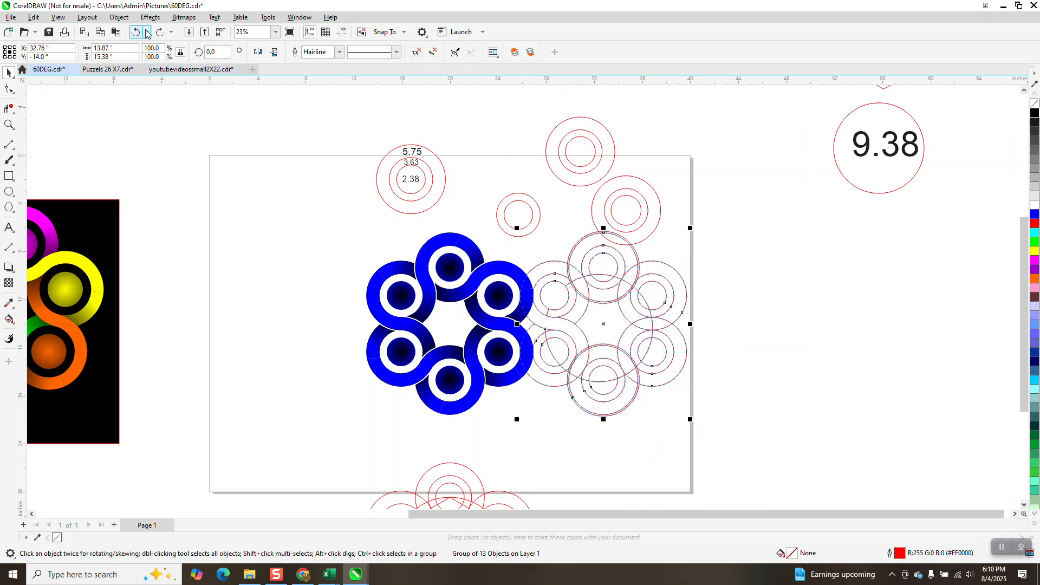
pyautogui.hotkey('ctrl', 'shift', 'z')
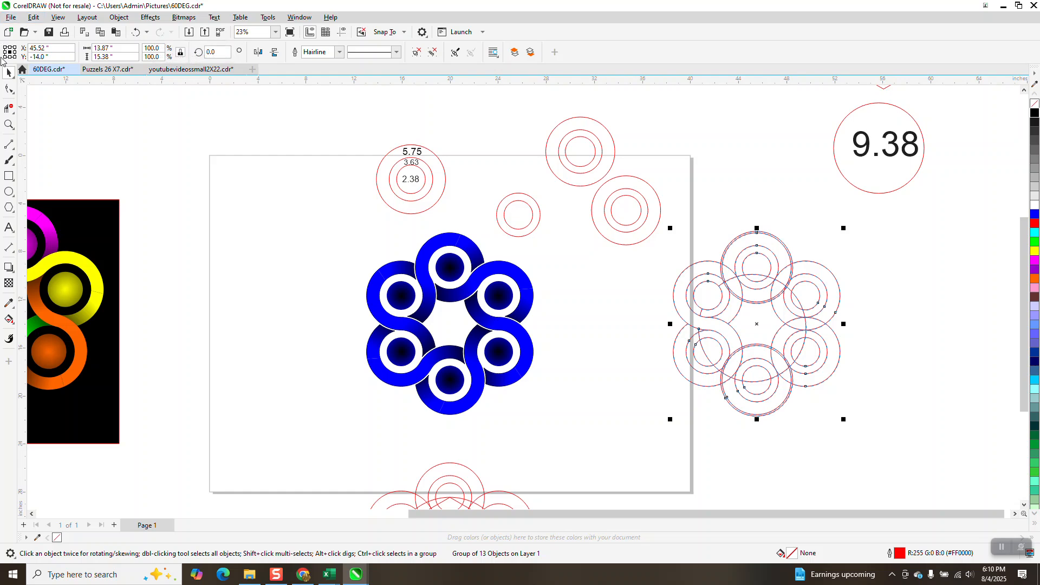
pyautogui.click(6, 110)
pyautogui.click(8, 124)
pyautogui.moveTo(342, 226); pyautogui.dragTo(612, 420)
pyautogui.scroll(-3, 488, 352)
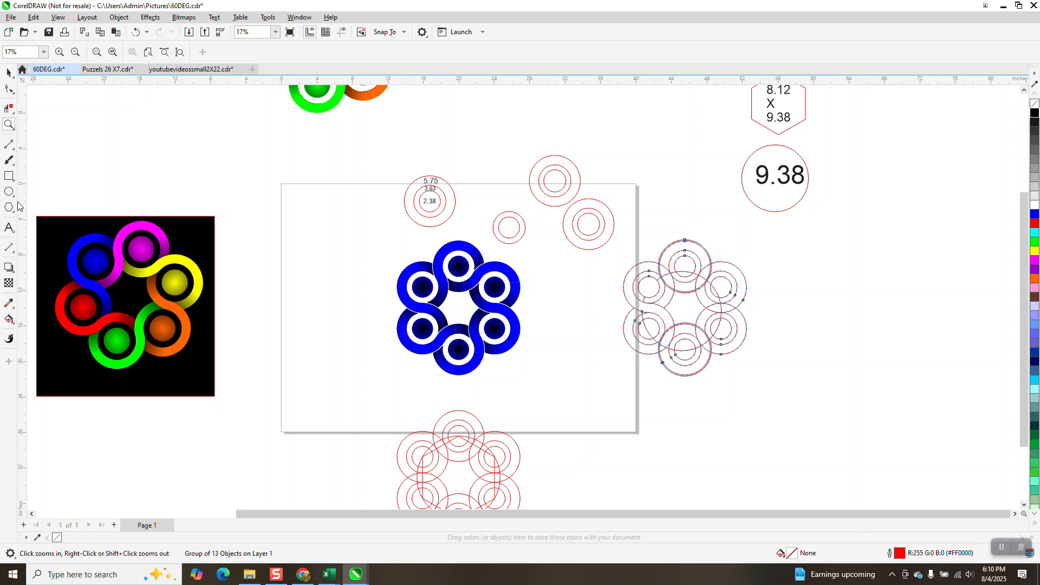
# Step: Draw a rectangle around the blue ring, fill it black, and send it to the back of the page
pyautogui.click(9, 176)
pyautogui.moveTo(366, 240); pyautogui.dragTo(552, 386)
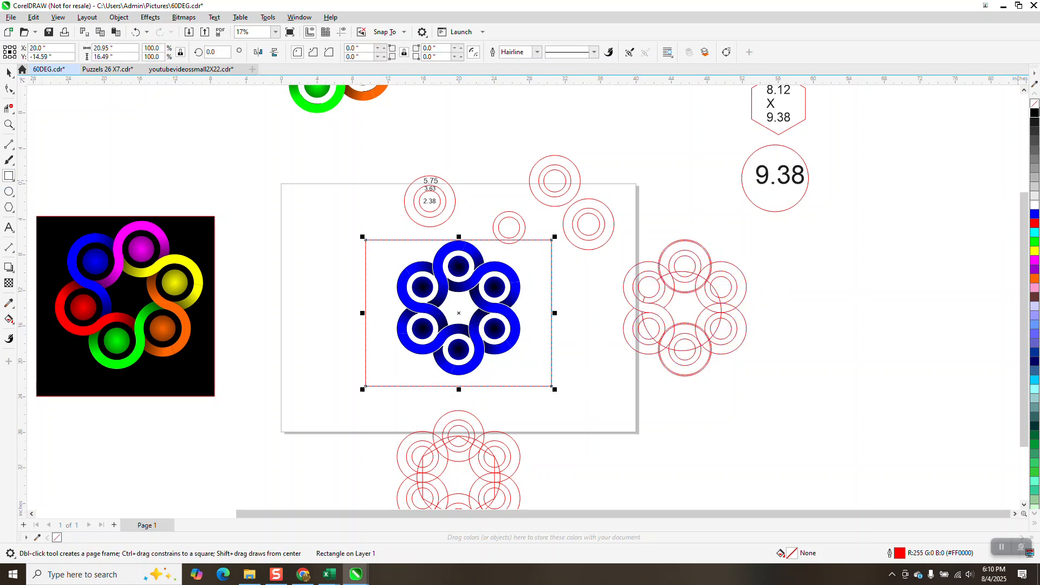
pyautogui.click(1035, 113)
pyautogui.click(118, 17)
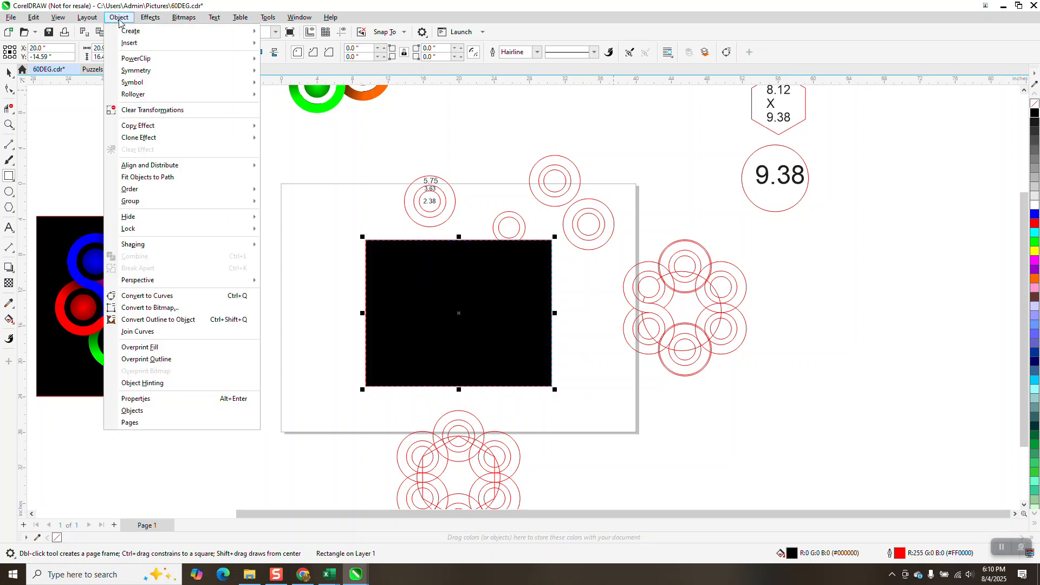
pyautogui.moveTo(140, 190)
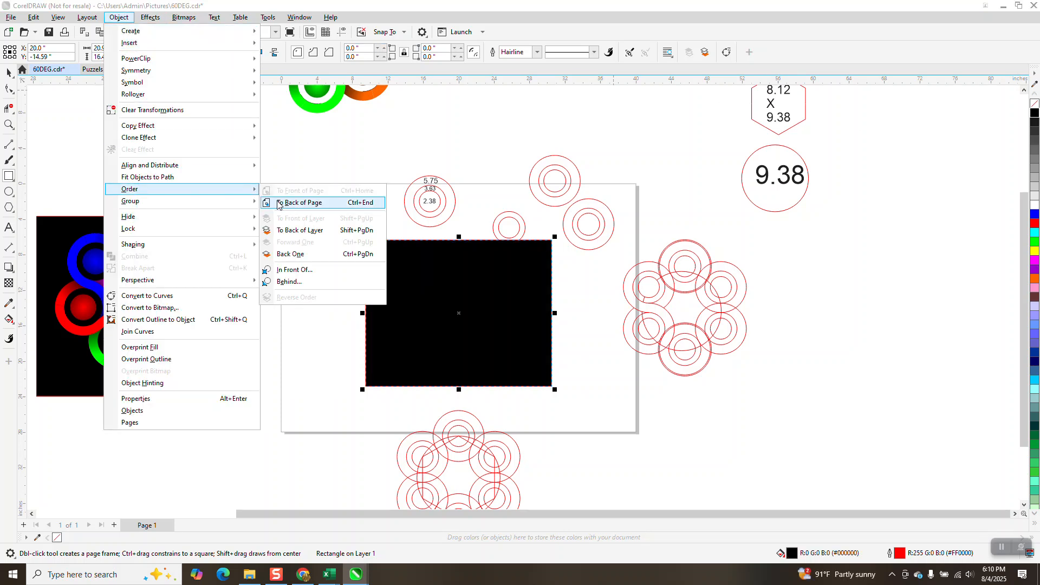
pyautogui.click(290, 205)
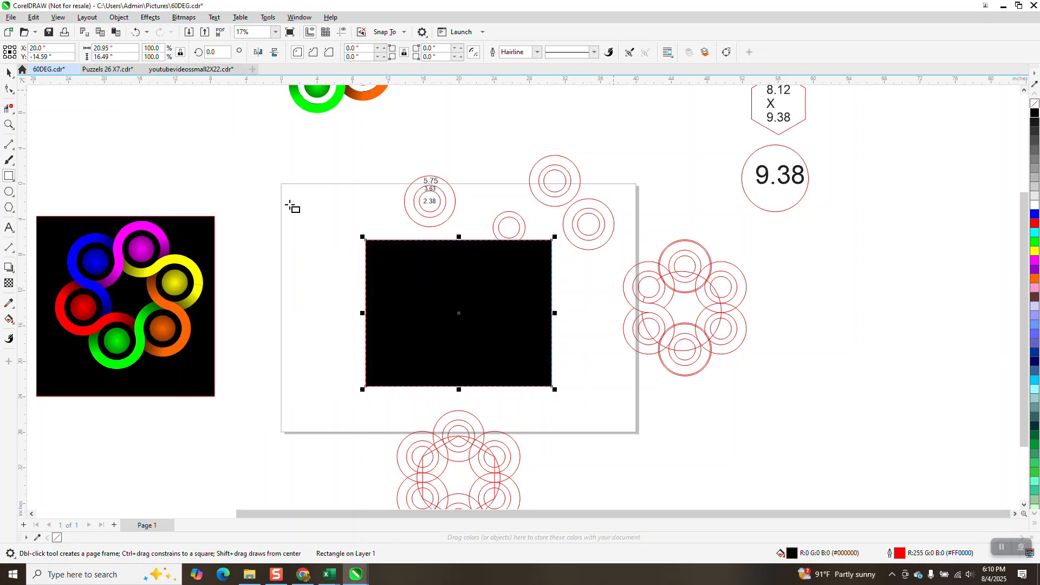
# Step: Try blue and then red fills on the background rectangle, then delete the rectangle
pyautogui.click(9, 124)
pyautogui.moveTo(415, 299); pyautogui.dragTo(451, 334)
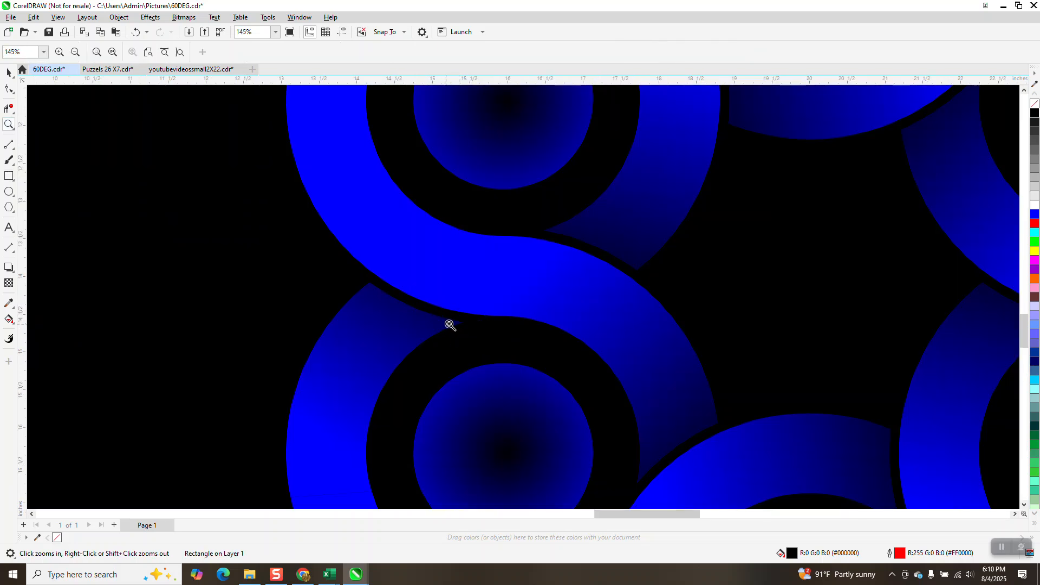
pyautogui.scroll(-5, 388, 287)
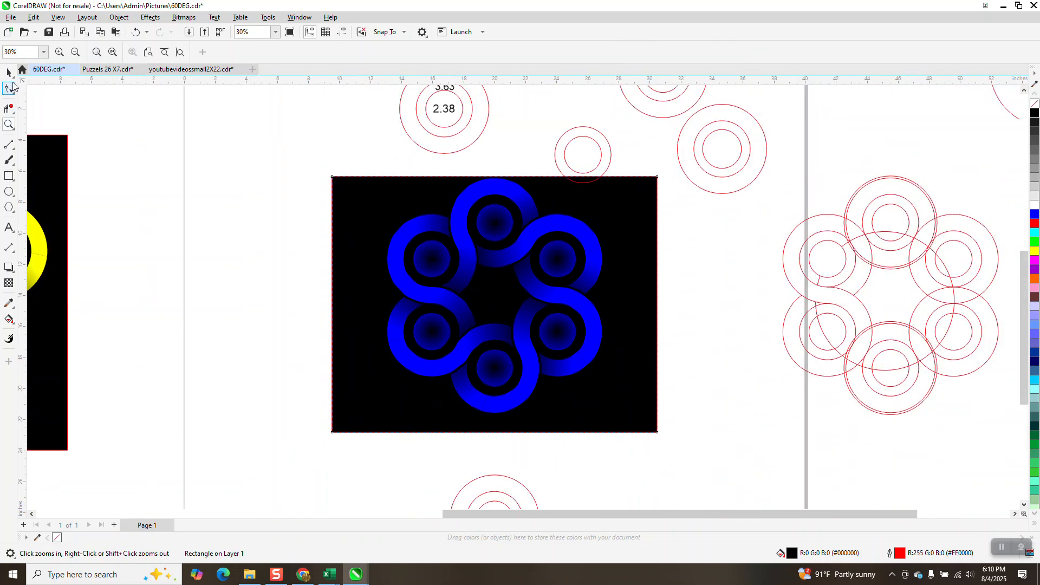
pyautogui.click(8, 72)
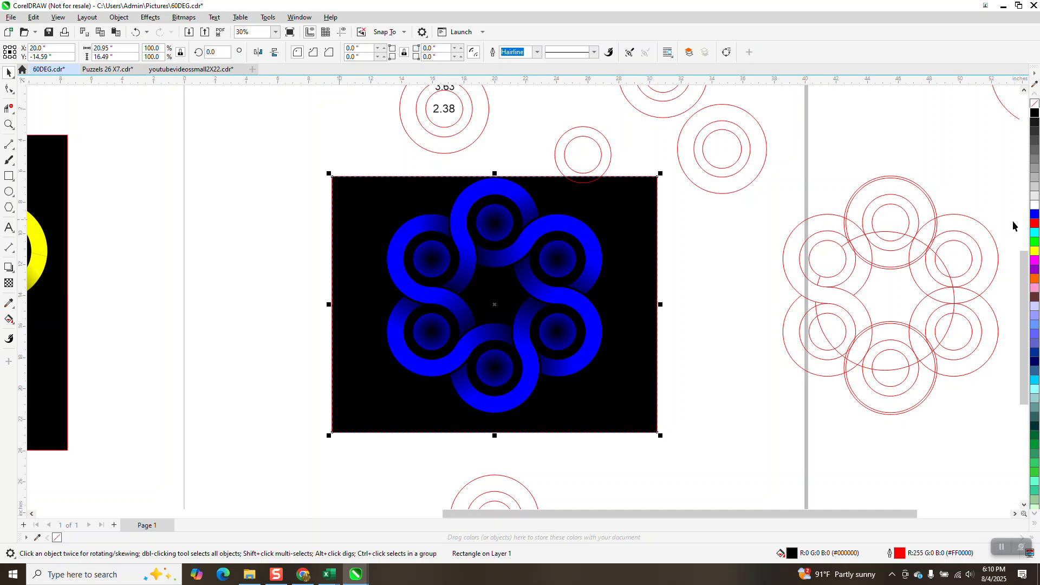
pyautogui.click(1035, 216)
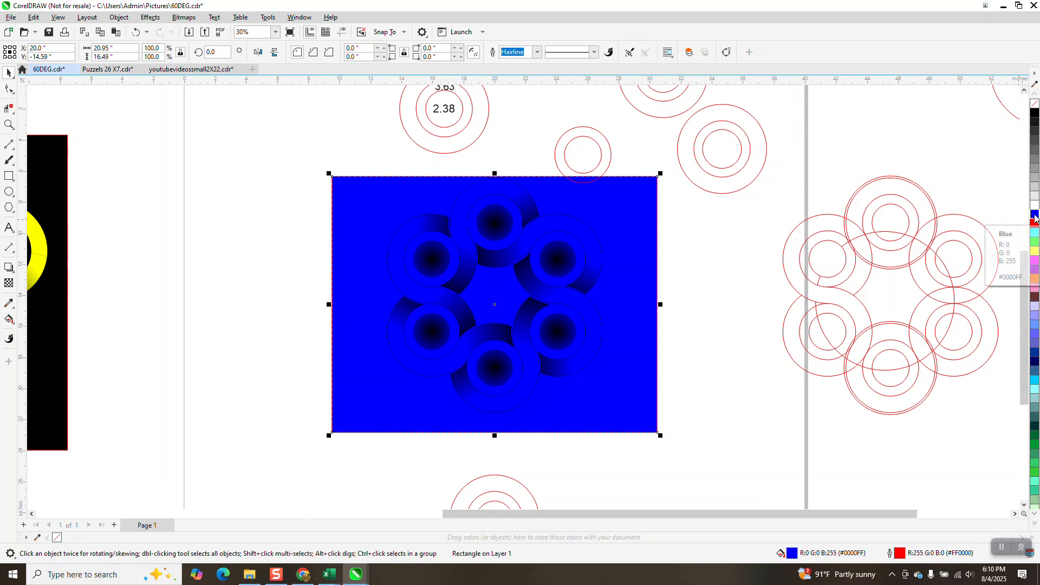
pyautogui.click(1035, 226)
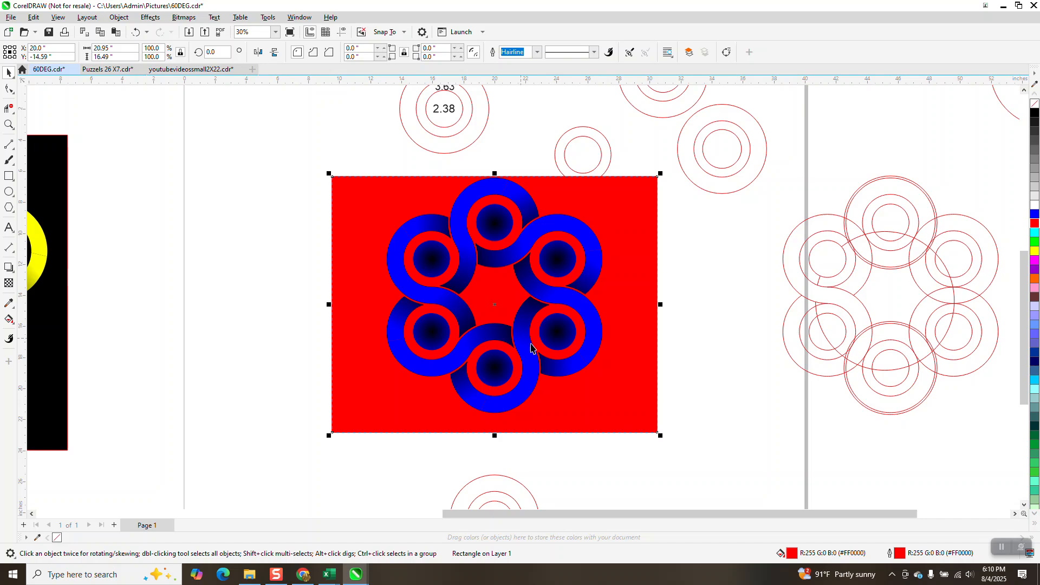
pyautogui.click(631, 302)
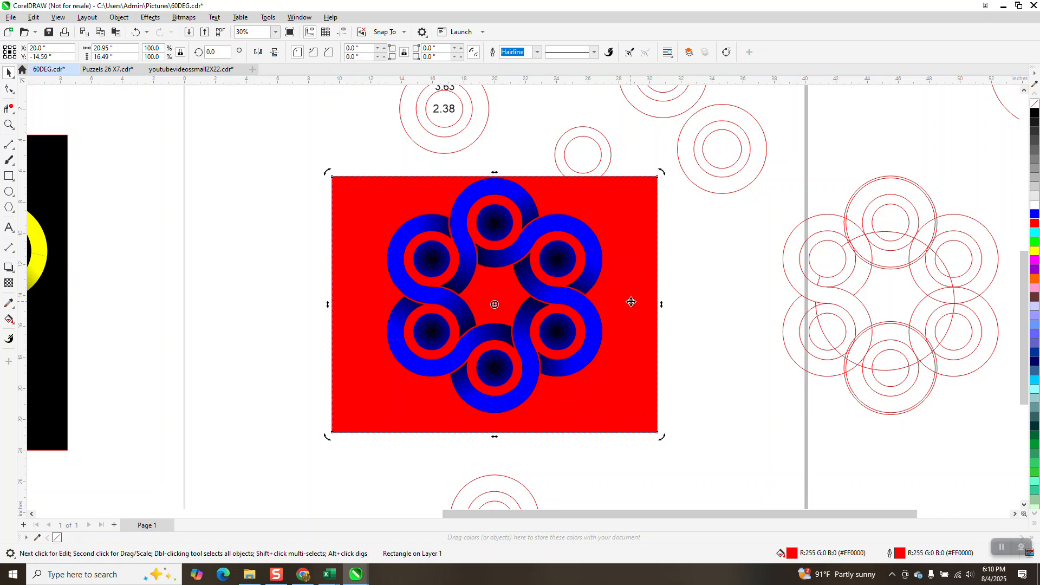
pyautogui.press('Delete')
pyautogui.scroll(-1, 598, 321)
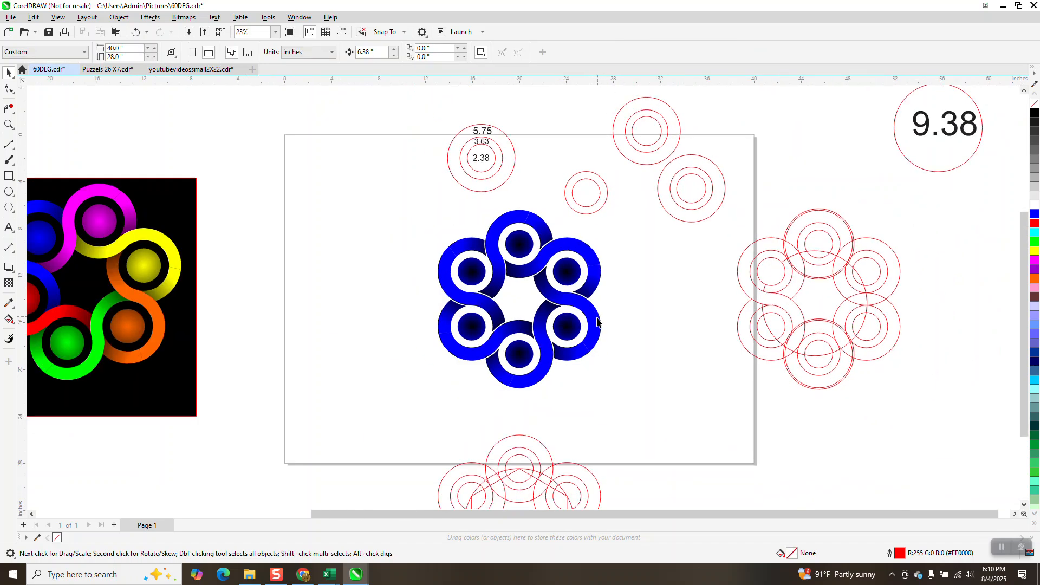
# Step: Group the six S shapes of the blue ring and nudge the group up and left off the page
pyautogui.scroll(-1, 597, 321)
pyautogui.moveTo(455, 221); pyautogui.dragTo(628, 398)
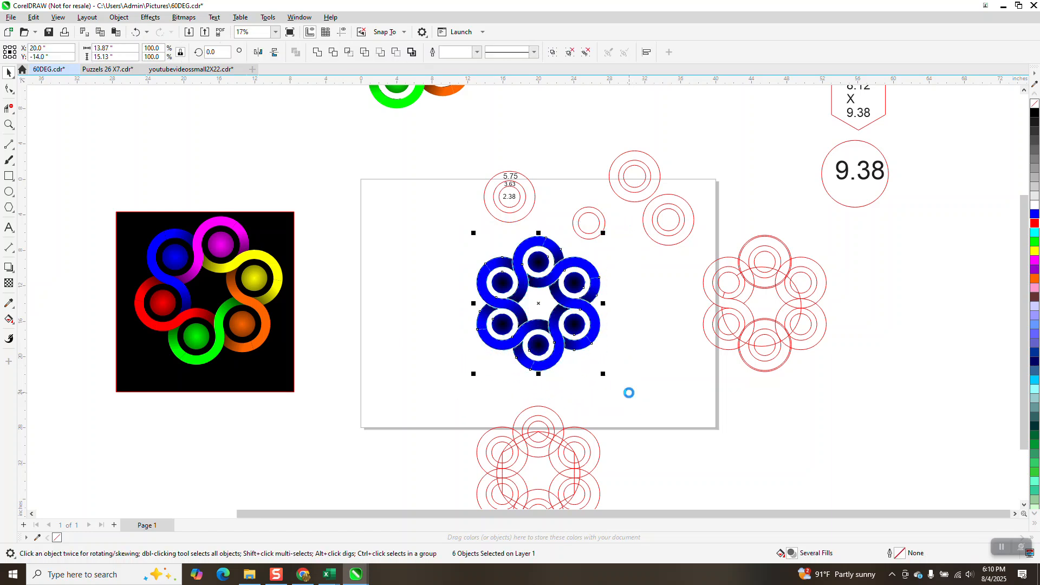
pyautogui.hotkey('ctrl', 'g')
pyautogui.press('Up')
pyautogui.press('Up')
pyautogui.press('Left')
pyautogui.press('Left')
pyautogui.press('Left')
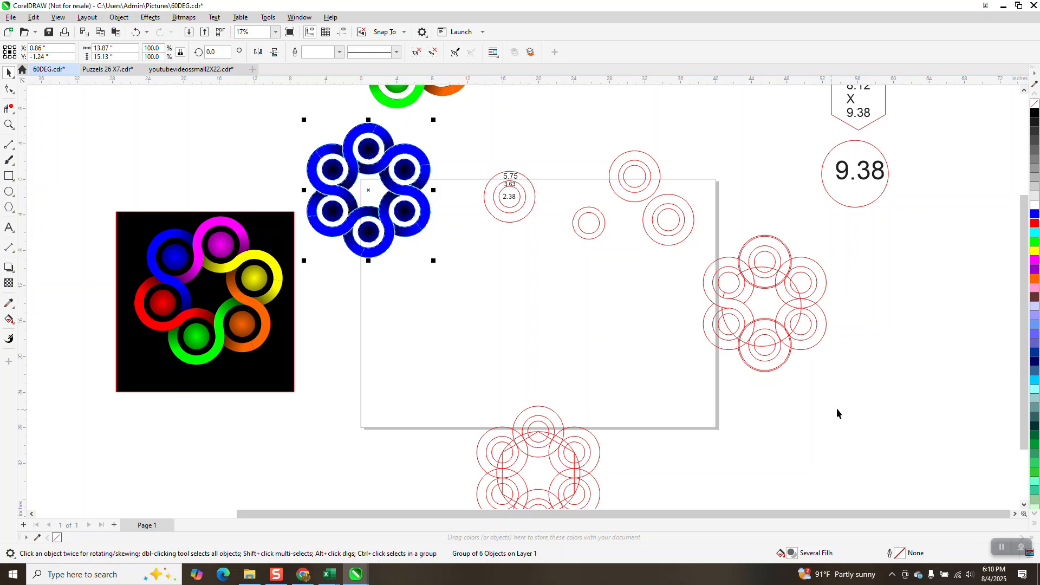
# Step: Select the red circle pattern group and nudge it left back onto the page
pyautogui.moveTo(863, 239); pyautogui.dragTo(761, 369)
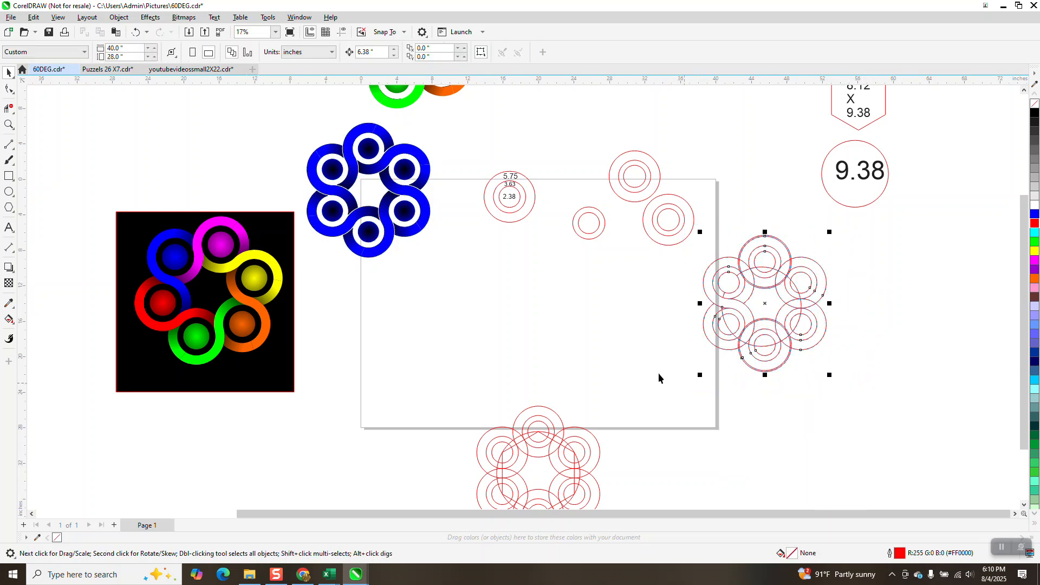
pyautogui.press('Left')
pyautogui.press('Left')
pyautogui.press('Left')
pyautogui.press('Left')
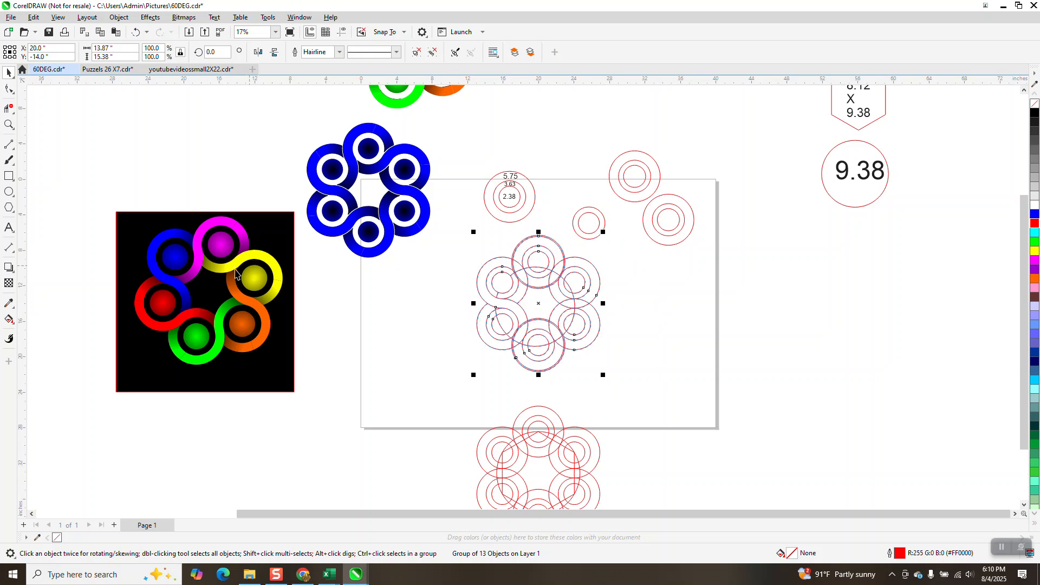
# Step: Smart-fill an S-shaped band and its centre disc in blue from the red circle pattern
pyautogui.click(8, 125)
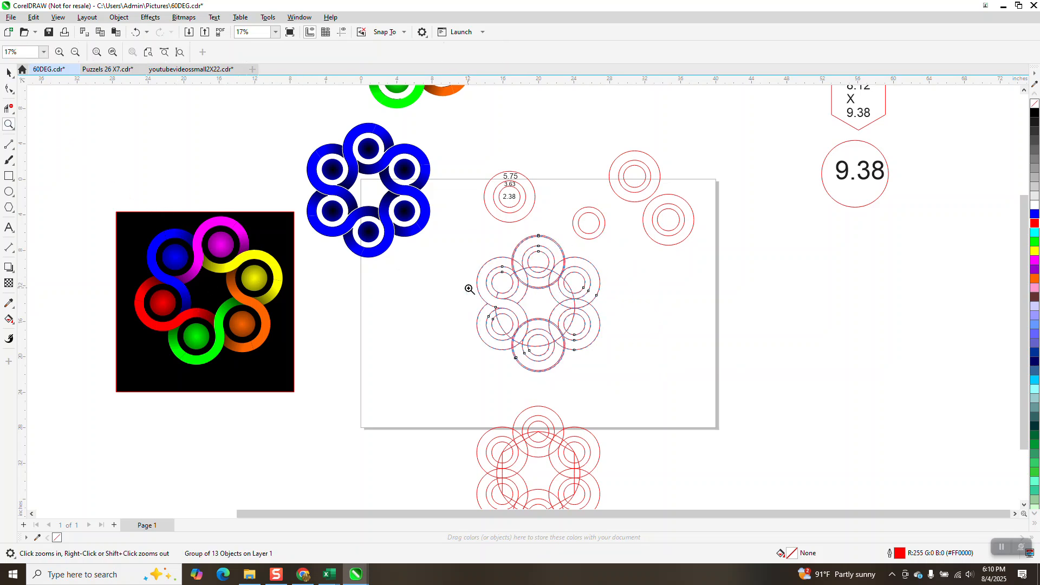
pyautogui.moveTo(479, 251); pyautogui.dragTo(693, 418)
pyautogui.scroll(-1, 624, 396)
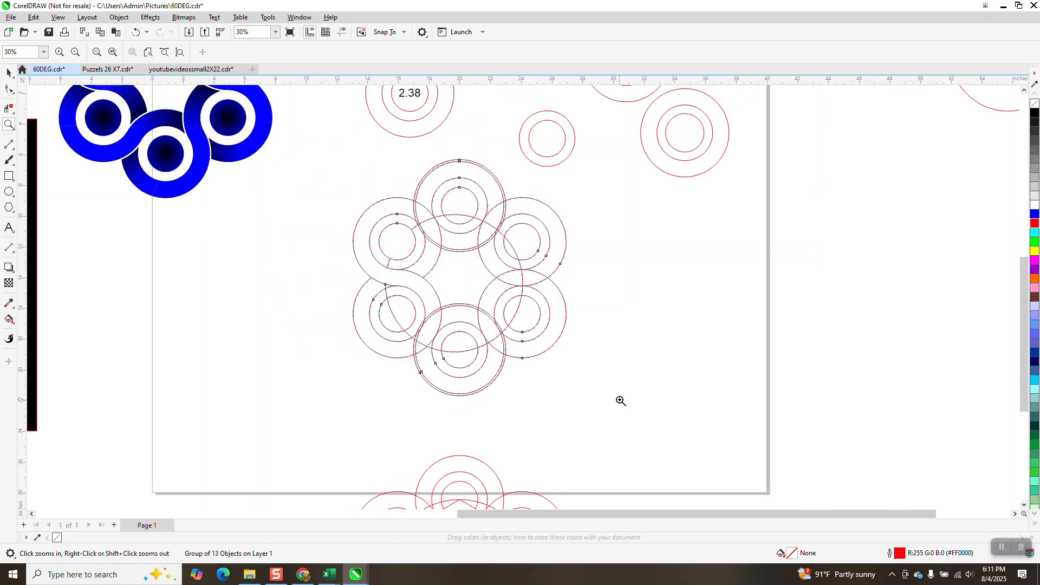
pyautogui.click(13, 324)
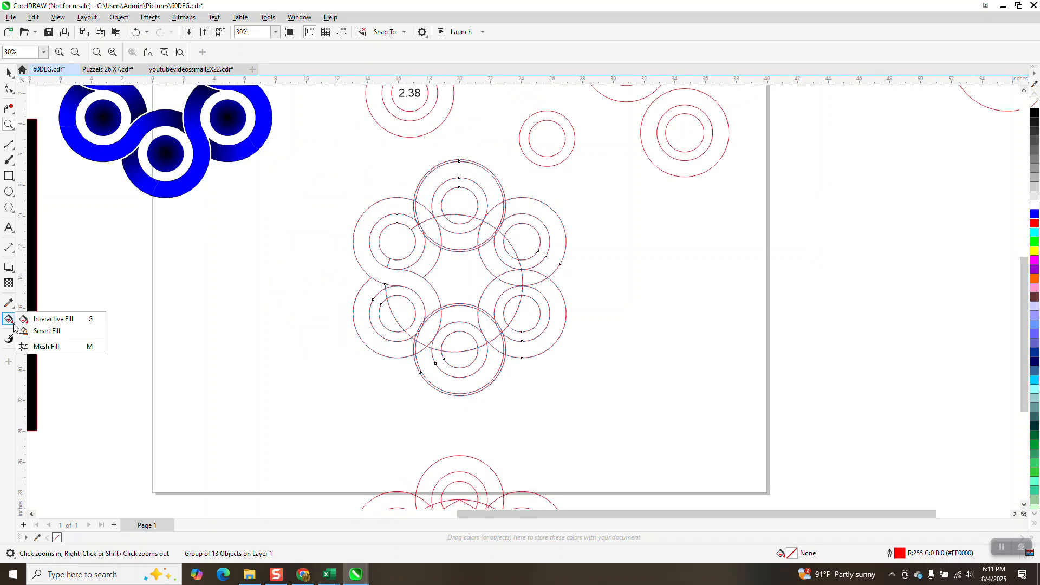
pyautogui.click(33, 331)
pyautogui.click(377, 218)
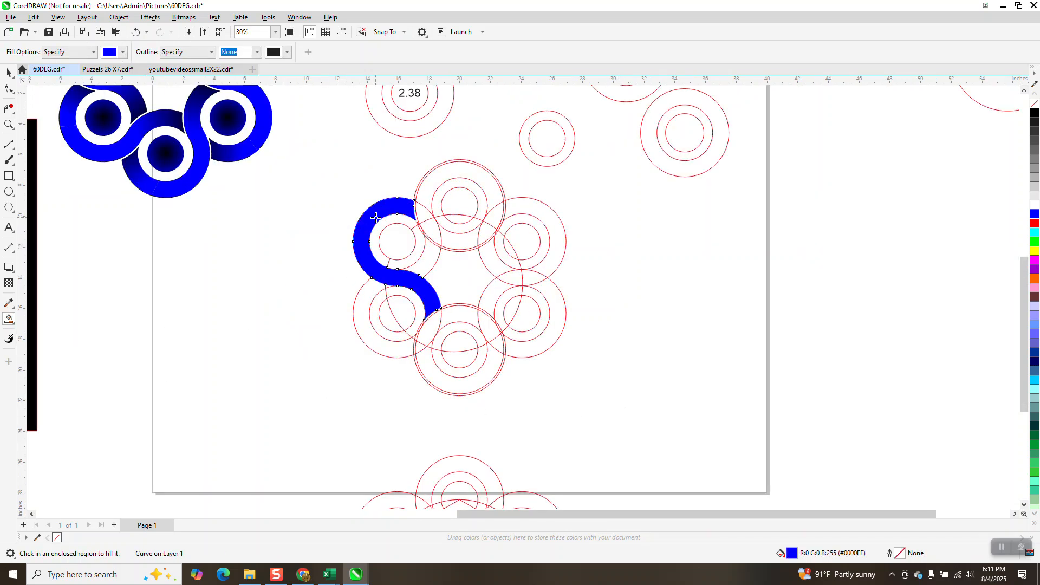
pyautogui.click(405, 246)
pyautogui.scroll(-2, 453, 299)
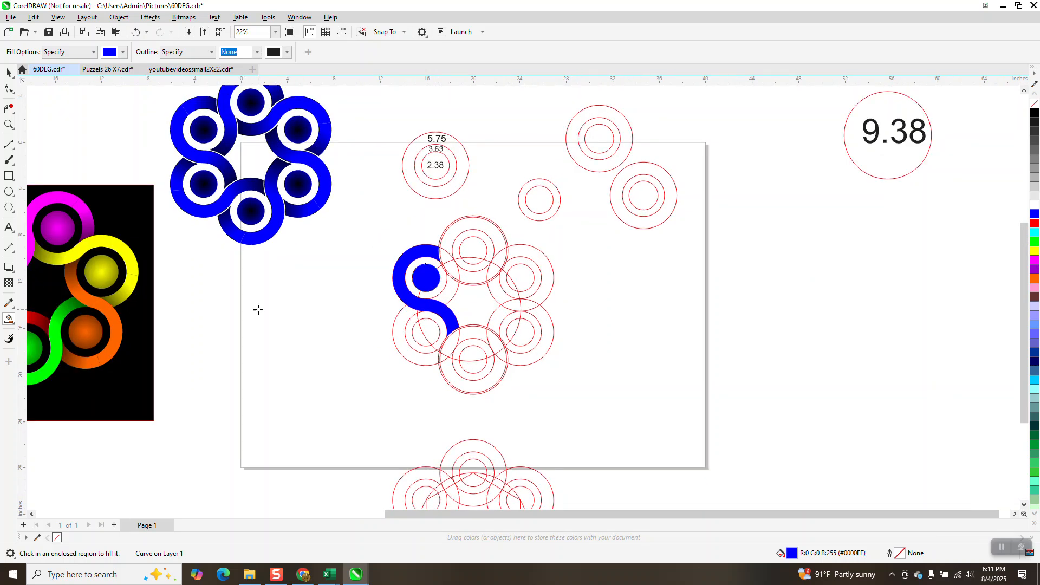
# Step: Move the new blue S shape and its disc left, clear of the circle pattern
pyautogui.click(9, 124)
pyautogui.moveTo(348, 224); pyautogui.dragTo(599, 448)
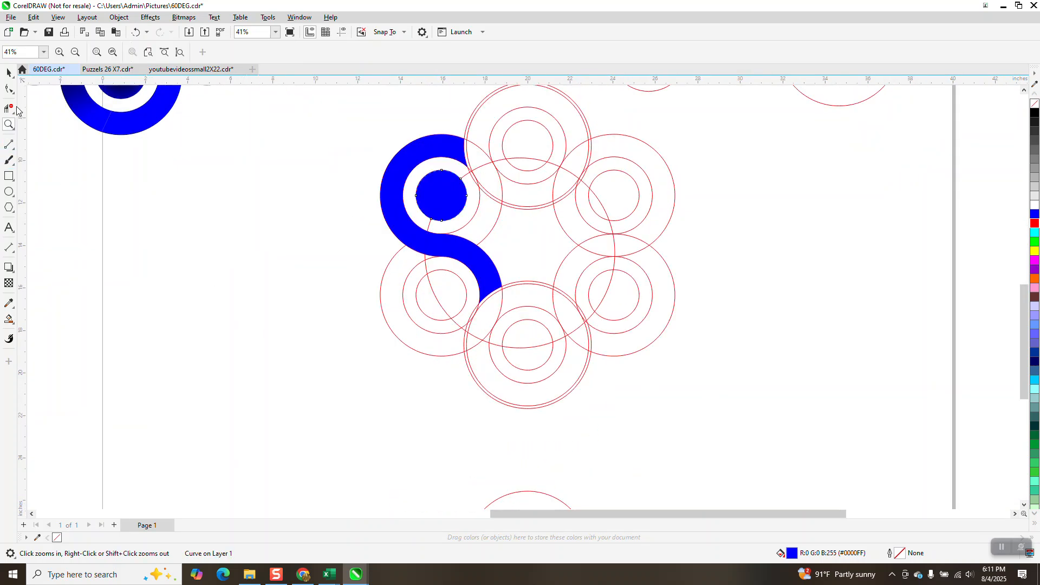
pyautogui.click(9, 72)
pyautogui.click(366, 190)
pyautogui.click(385, 189)
pyautogui.moveTo(386, 189); pyautogui.dragTo(249, 190)
pyautogui.click(441, 195)
pyautogui.moveTo(441, 195); pyautogui.dragTo(305, 195)
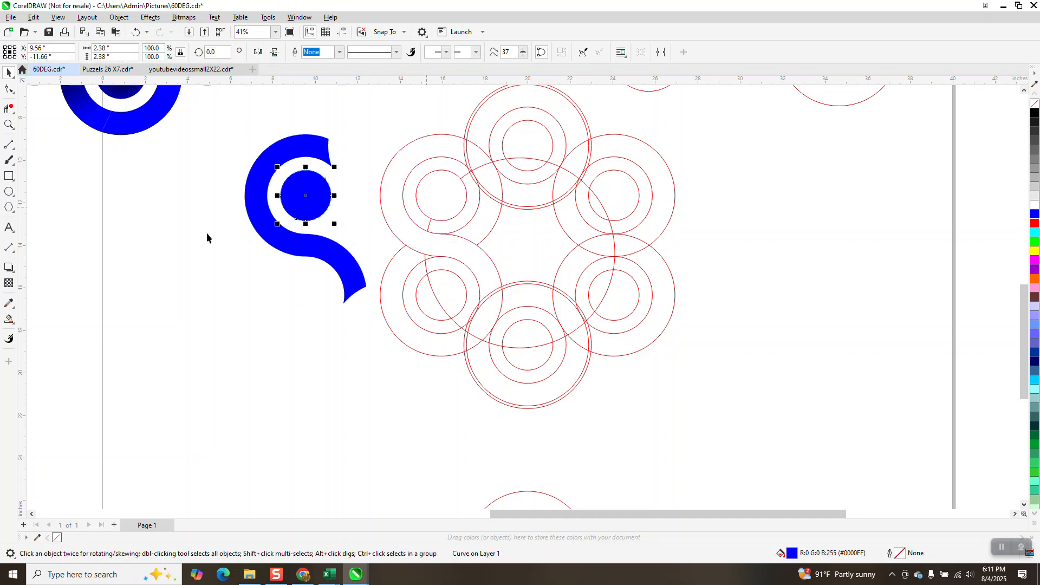
# Step: Smart-fill the thin sliver region beside the S shape's tail with white
pyautogui.click(9, 125)
pyautogui.moveTo(440, 135); pyautogui.dragTo(523, 199)
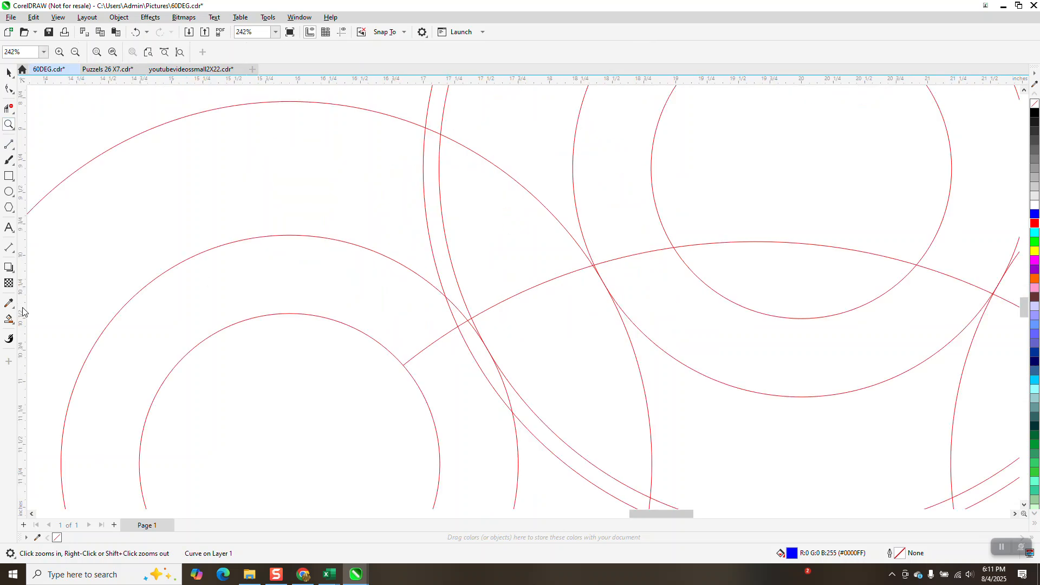
pyautogui.click(9, 320)
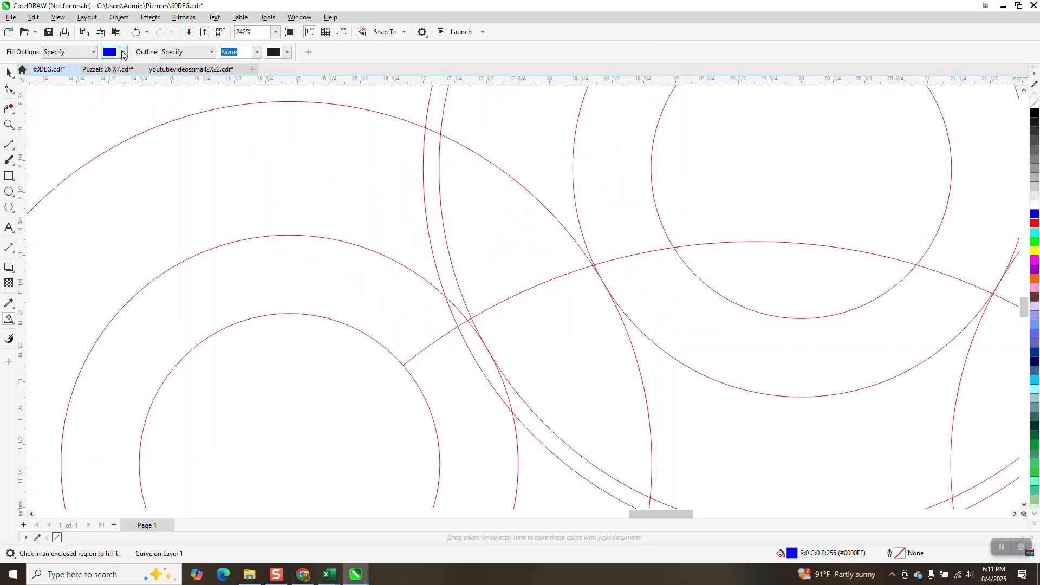
pyautogui.click(123, 52)
pyautogui.click(144, 120)
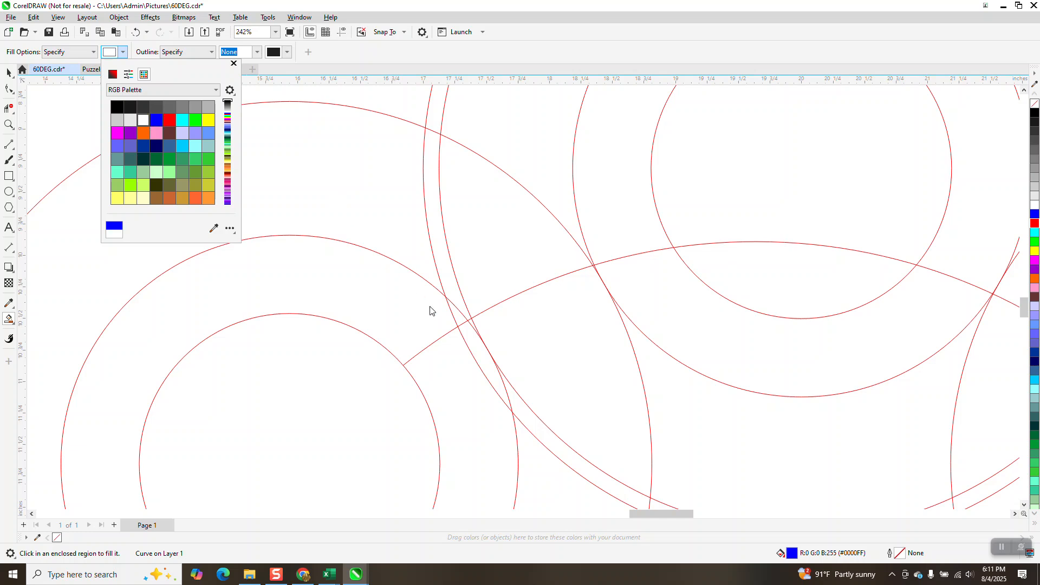
pyautogui.click(444, 255)
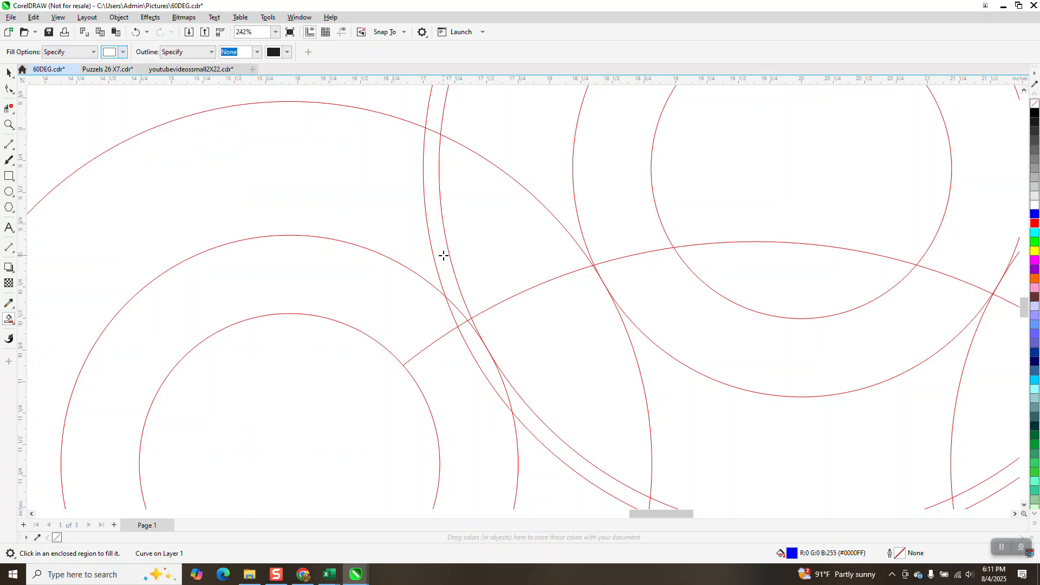
pyautogui.scroll(-3, 444, 255)
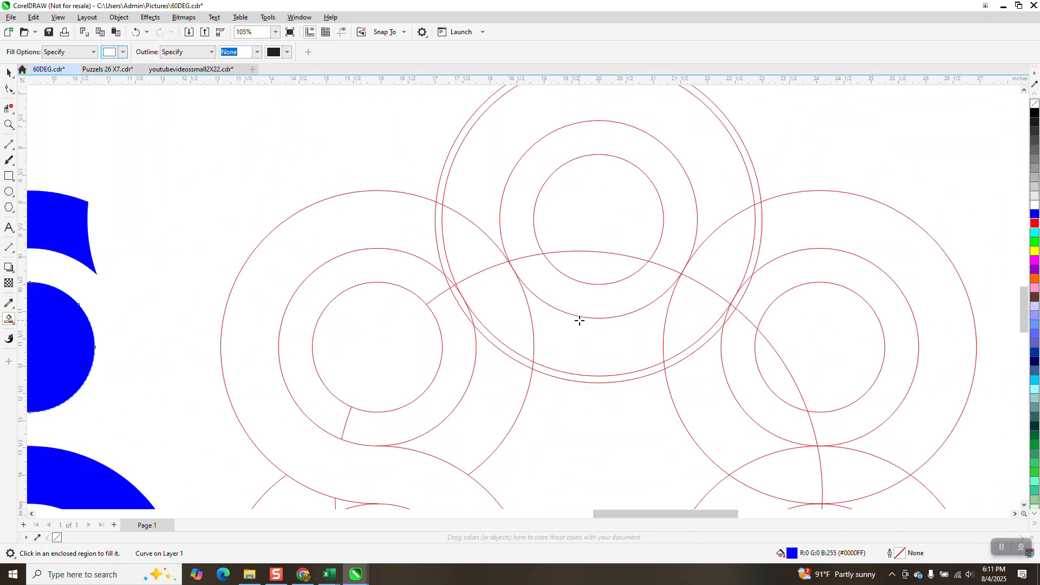
pyautogui.scroll(-3, 575, 329)
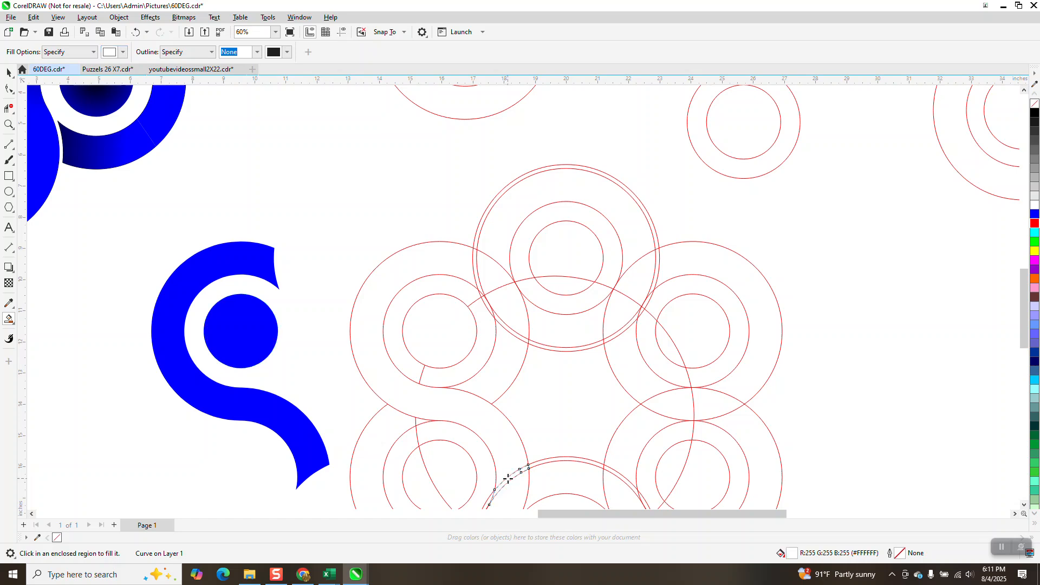
pyautogui.scroll(-4, 355, 380)
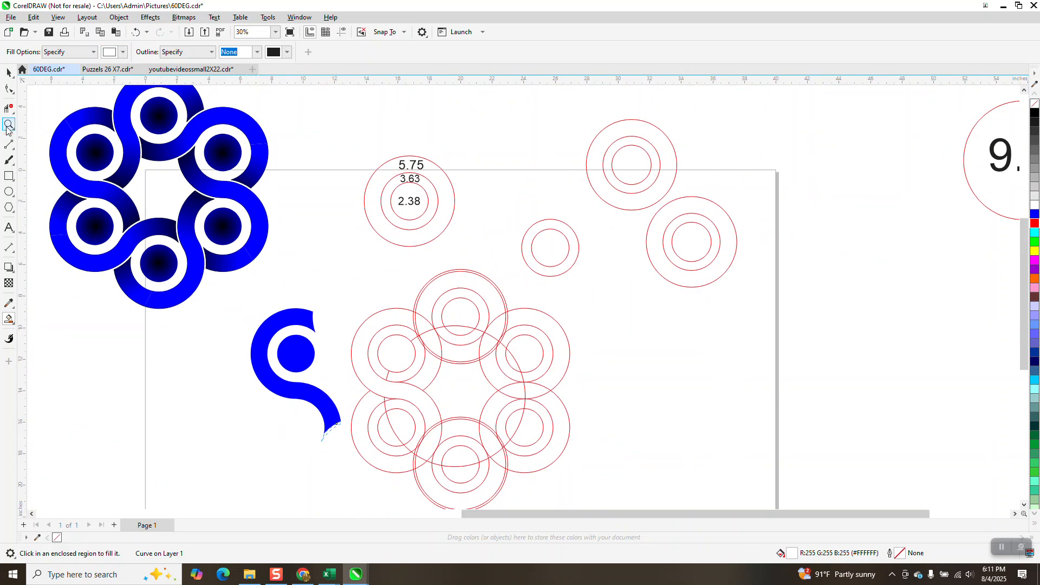
# Step: Draw a black-filled rectangle around the new S shape and send it to the back of the page
pyautogui.click(9, 176)
pyautogui.moveTo(231, 282); pyautogui.dragTo(356, 466)
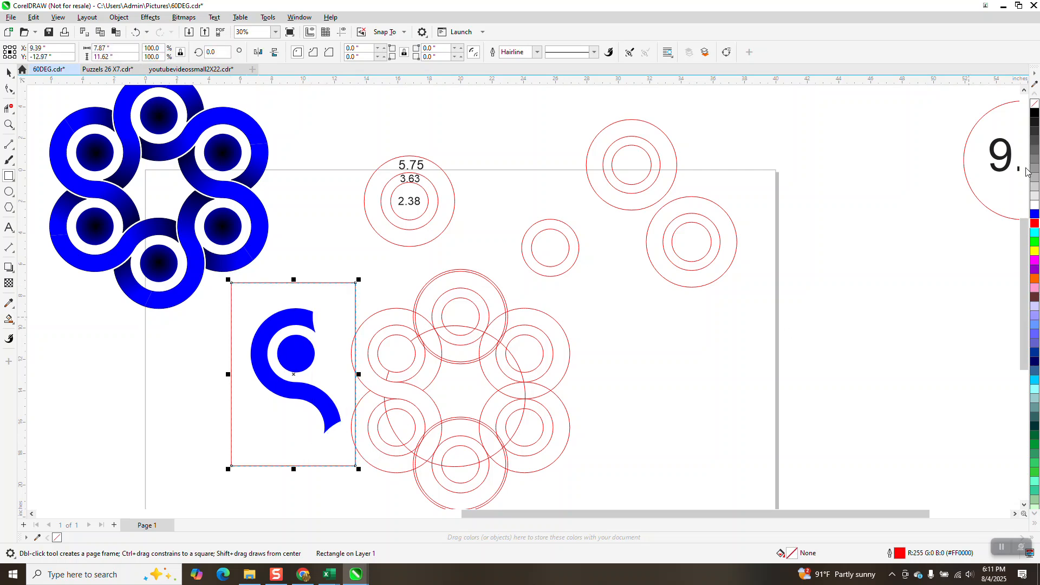
pyautogui.click(1034, 113)
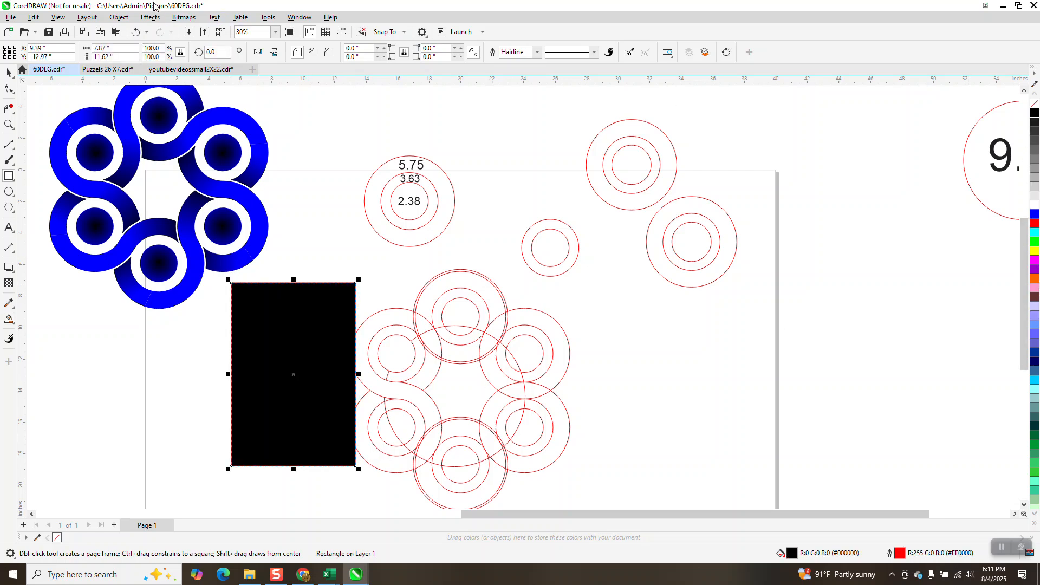
pyautogui.click(119, 17)
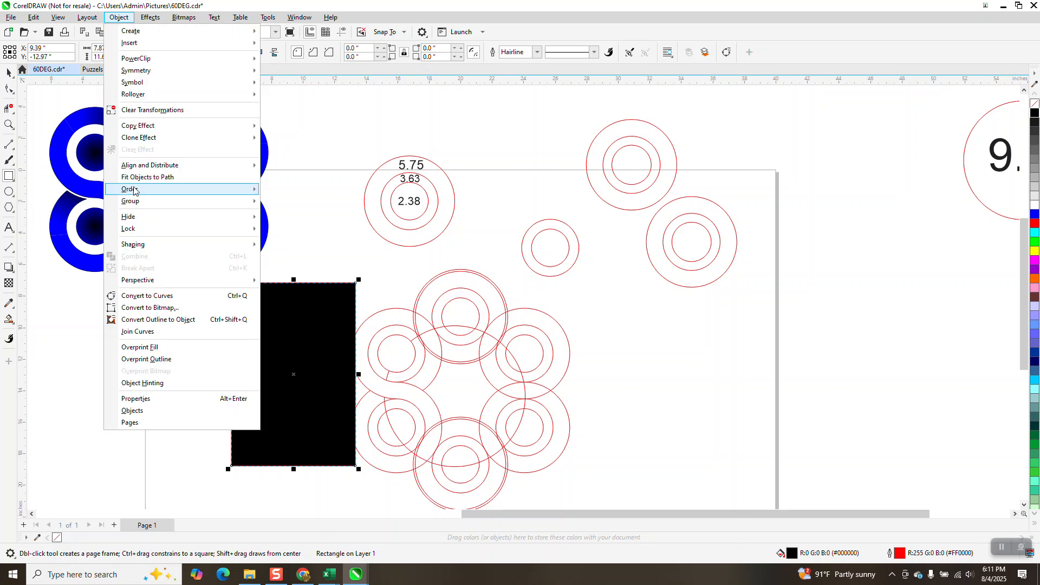
pyautogui.click(279, 205)
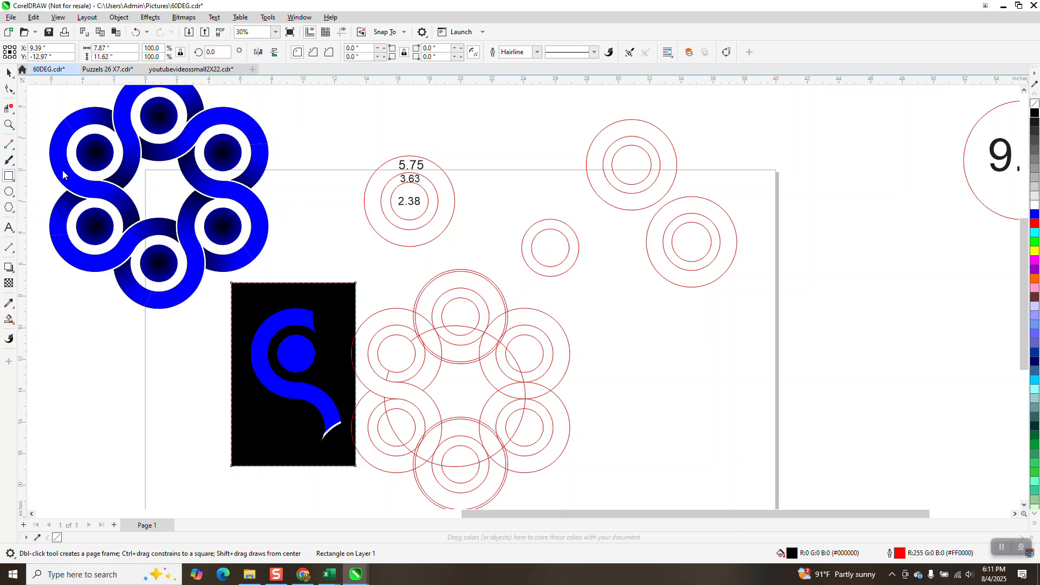
# Step: Smart-fill the thin sliver region beside the S shape's top end with white
pyautogui.click(9, 124)
pyautogui.moveTo(394, 302); pyautogui.dragTo(447, 354)
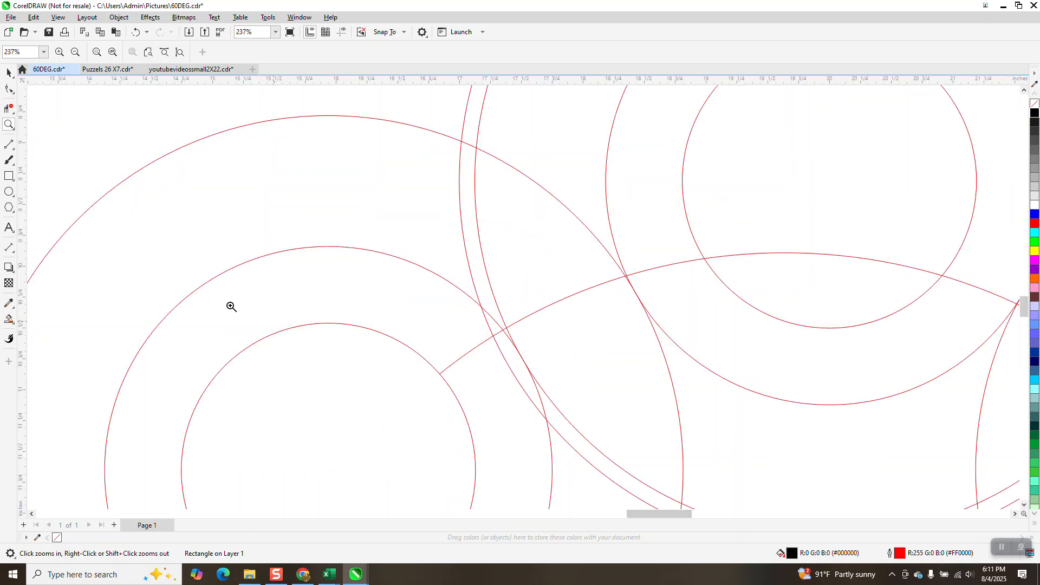
pyautogui.click(9, 319)
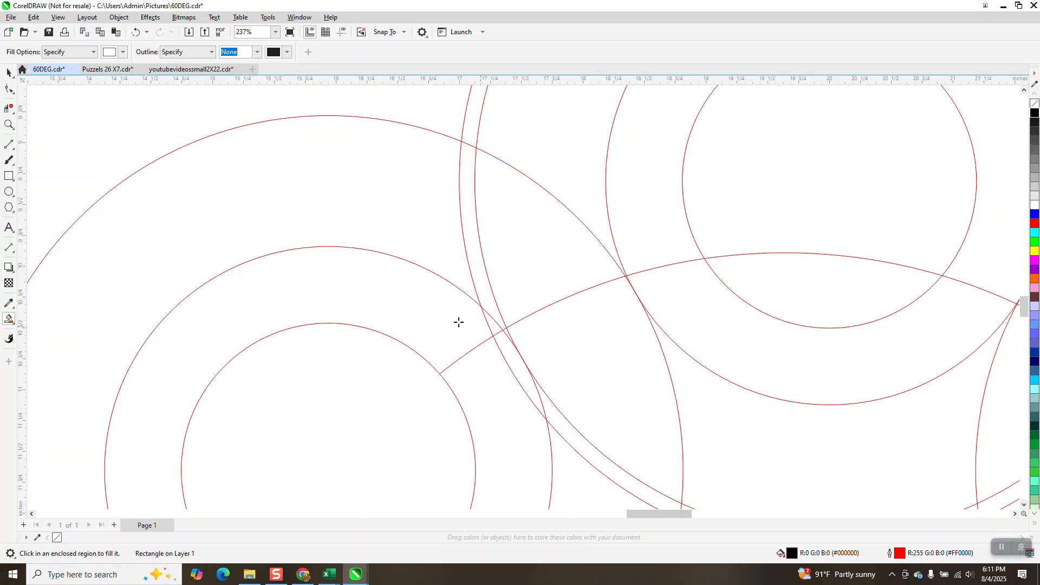
pyautogui.click(9, 107)
pyautogui.click(497, 314)
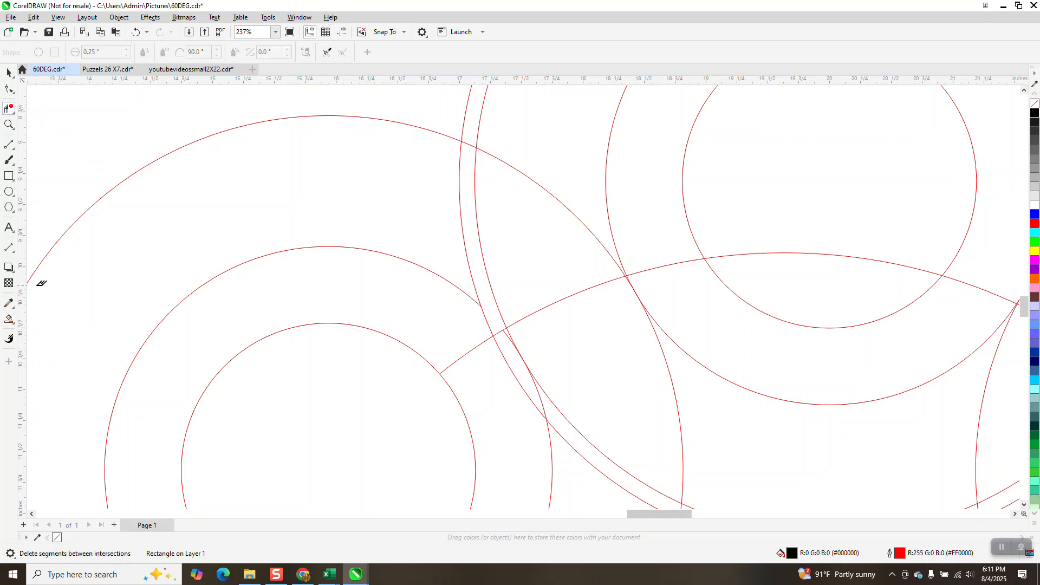
pyautogui.click(136, 32)
pyautogui.click(9, 319)
pyautogui.click(484, 281)
pyautogui.scroll(-5, 634, 360)
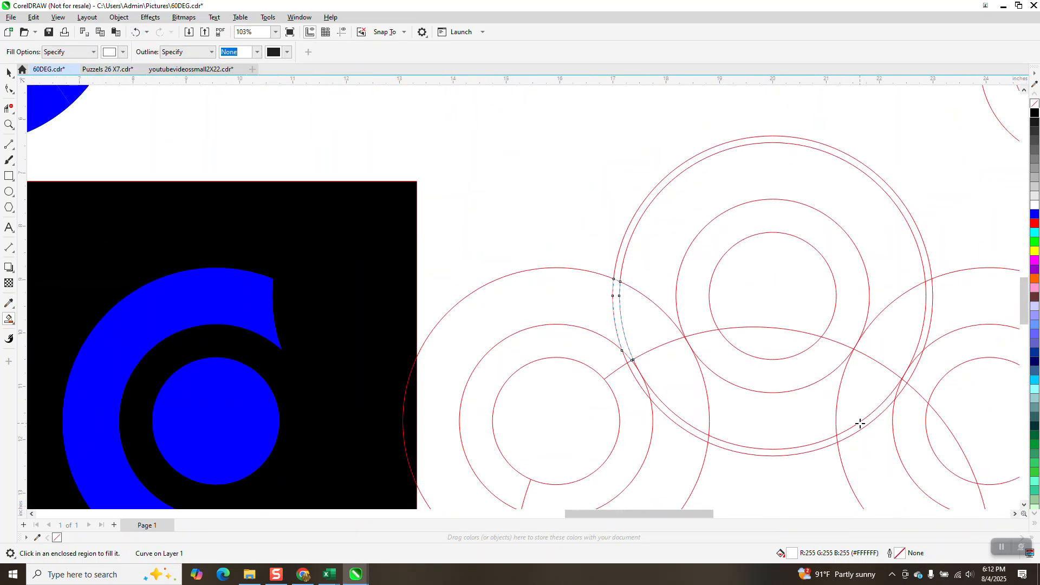
pyautogui.scroll(-3, 741, 362)
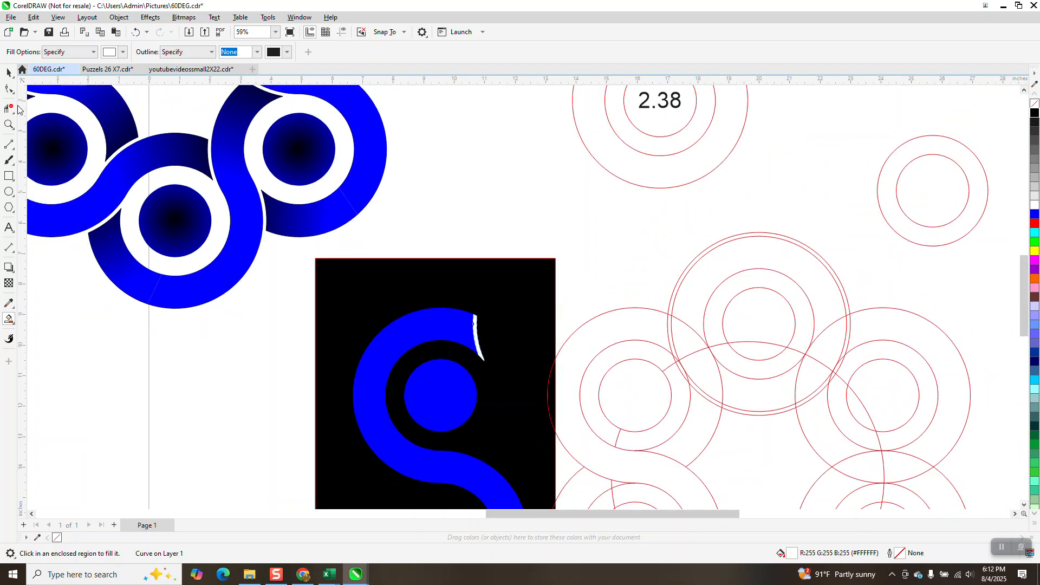
# Step: Move the circle pattern group to the right
pyautogui.click(9, 73)
pyautogui.scroll(-2, 560, 326)
pyautogui.scroll(-1, 561, 328)
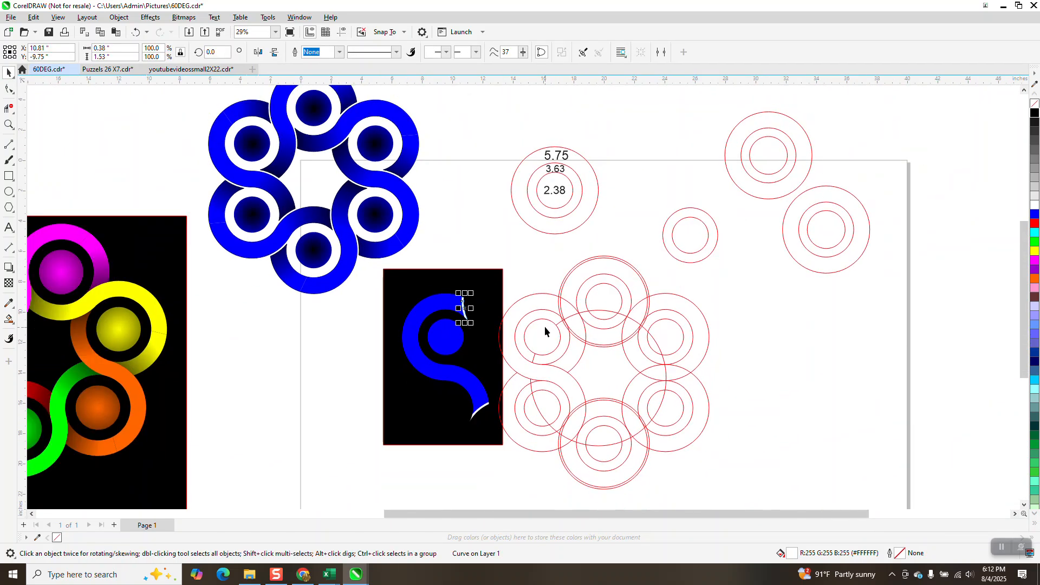
pyautogui.click(534, 298)
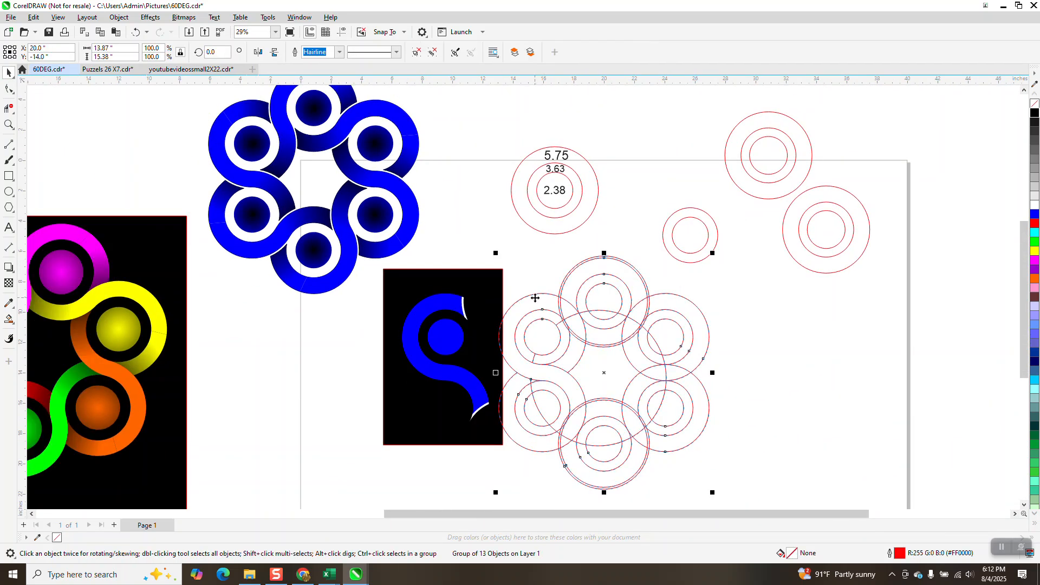
pyautogui.hotkey('shift', 'Right')
pyautogui.hotkey('shift', 'Right')
pyautogui.hotkey('shift', 'Right')
# Step: Move the black rectangle right, off the new S shape
pyautogui.click(502, 300)
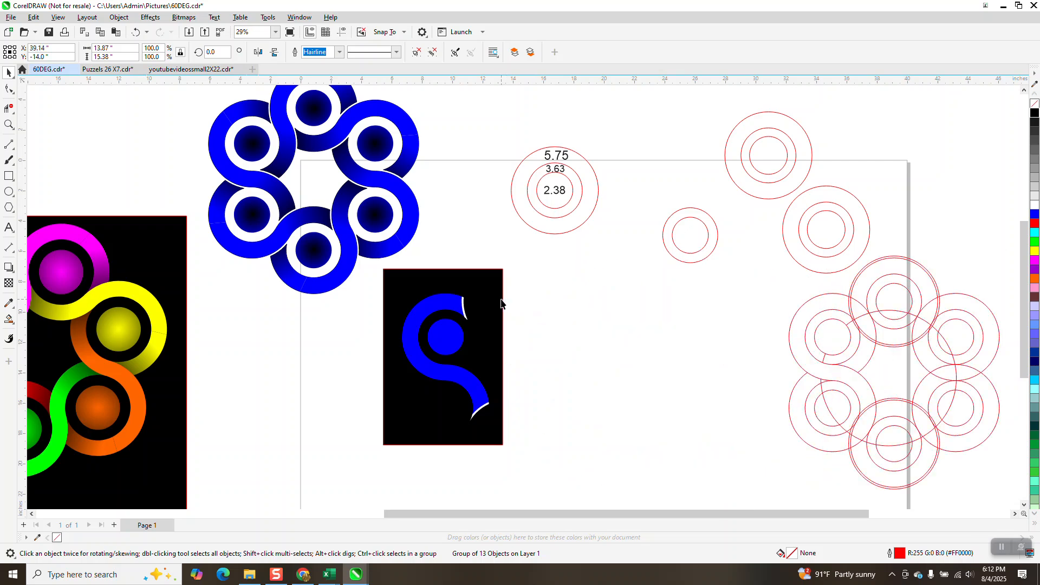
pyautogui.click(501, 300)
pyautogui.hotkey('shift', 'Right')
pyautogui.hotkey('shift', 'Right')
pyautogui.hotkey('shift', 'Right')
pyautogui.hotkey('shift', 'Right')
pyautogui.hotkey('shift', 'Right')
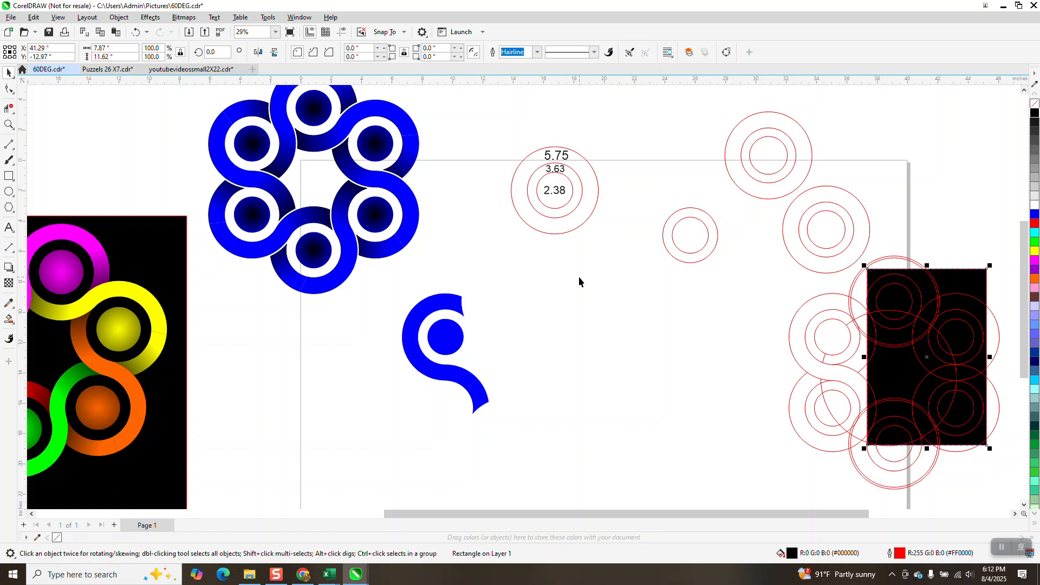
# Step: Draw a magenta-filled rectangle about 33 × 20 inches around the S shape and send it to the back of the page
pyautogui.press('F6')
pyautogui.moveTo(303, 196); pyautogui.dragTo(803, 500)
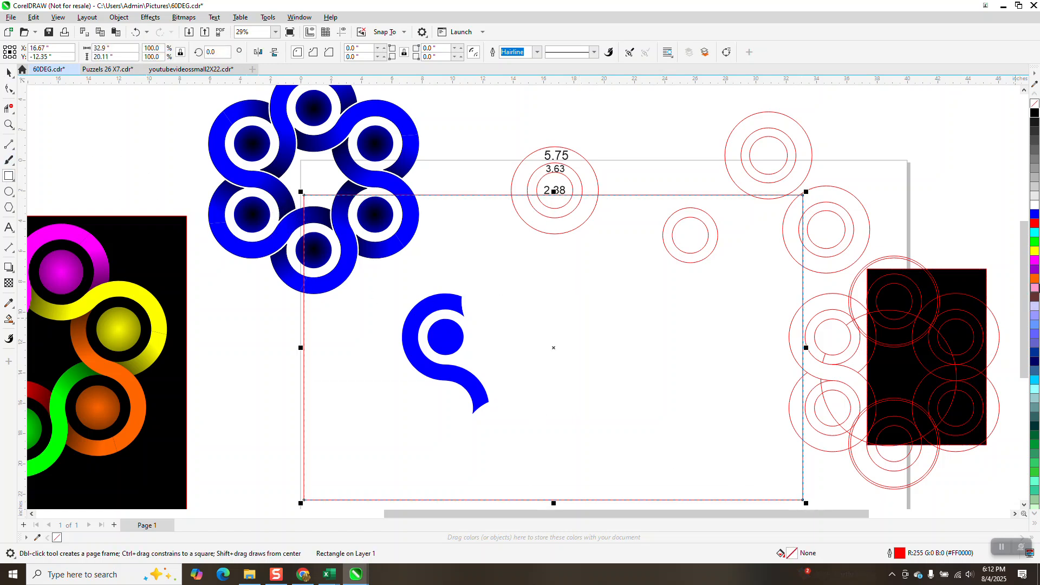
pyautogui.click(1034, 251)
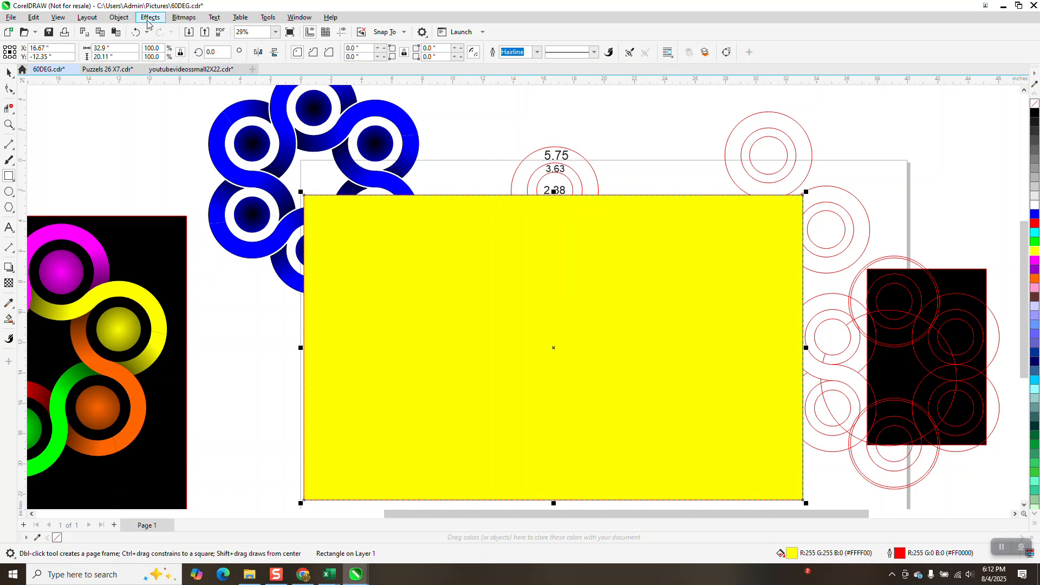
pyautogui.click(119, 18)
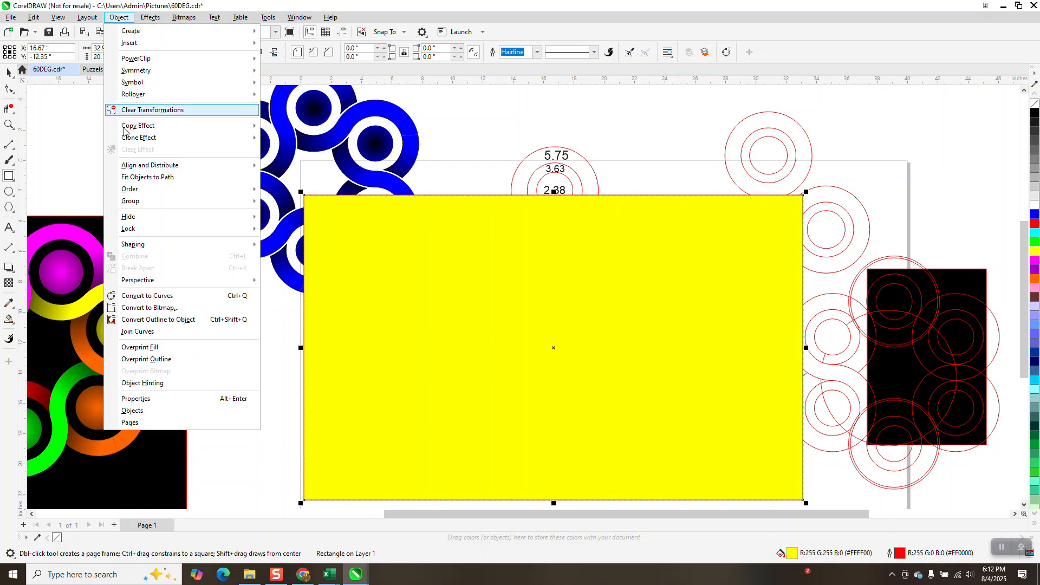
pyautogui.moveTo(139, 203)
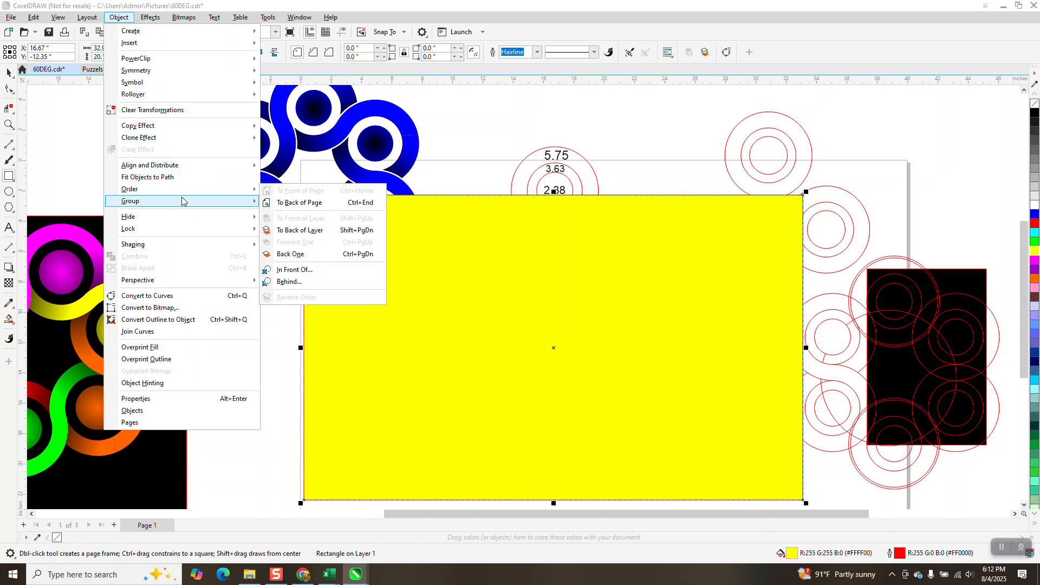
pyautogui.moveTo(216, 190)
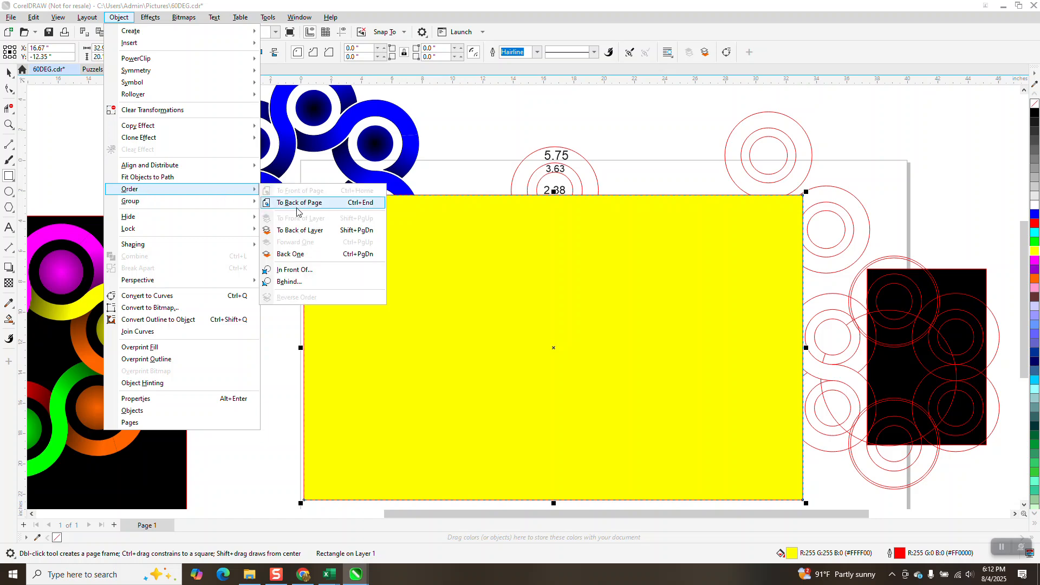
pyautogui.click(296, 202)
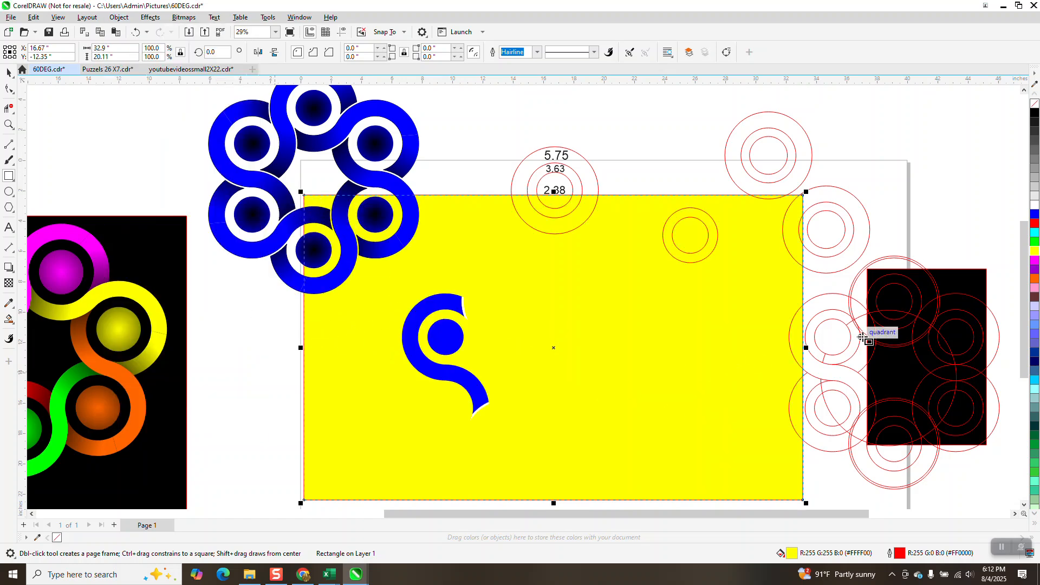
pyautogui.click(1035, 260)
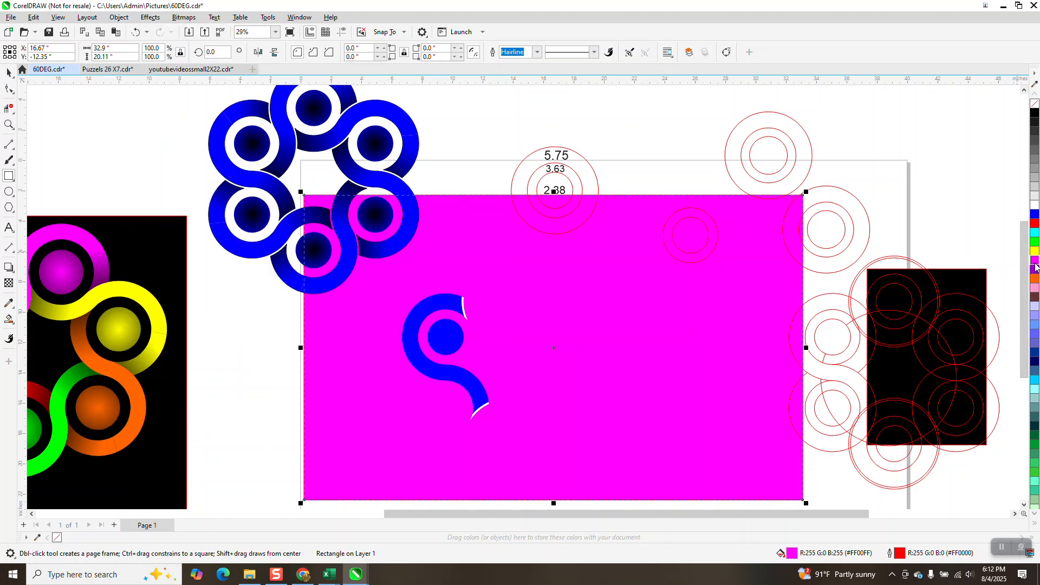
# Step: Move the S shape with its disc and slivers right, toward the middle of the magenta rectangle
pyautogui.click(9, 124)
pyautogui.moveTo(388, 282); pyautogui.dragTo(572, 431)
pyautogui.scroll(-2, 326, 291)
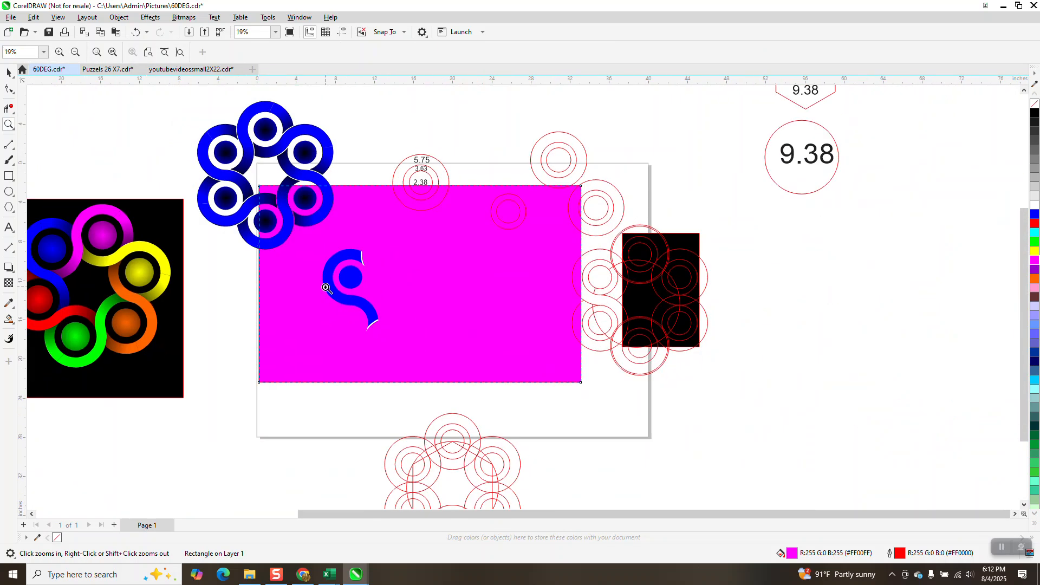
pyautogui.click(9, 72)
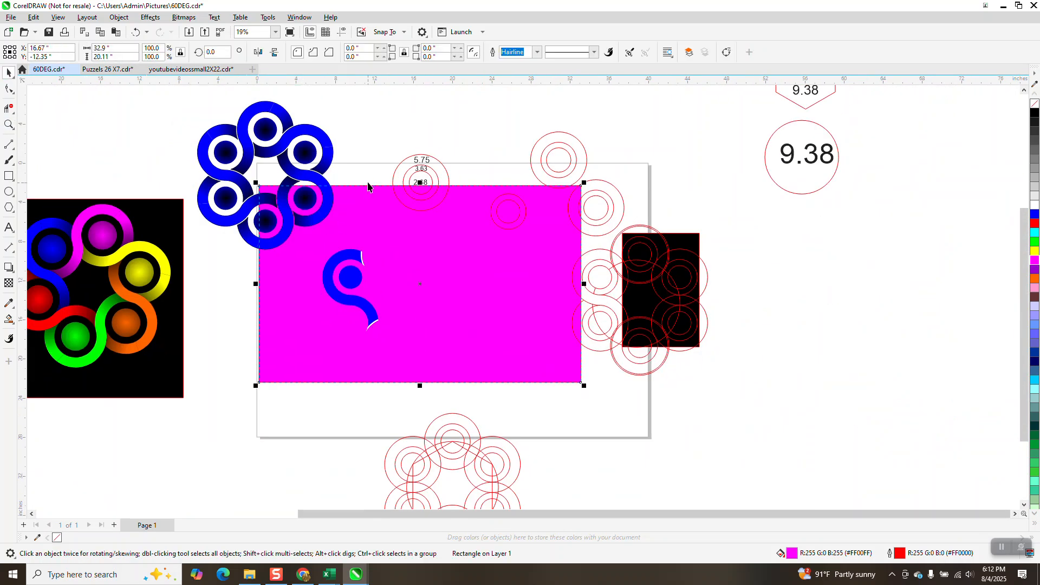
pyautogui.moveTo(378, 172); pyautogui.dragTo(275, 349)
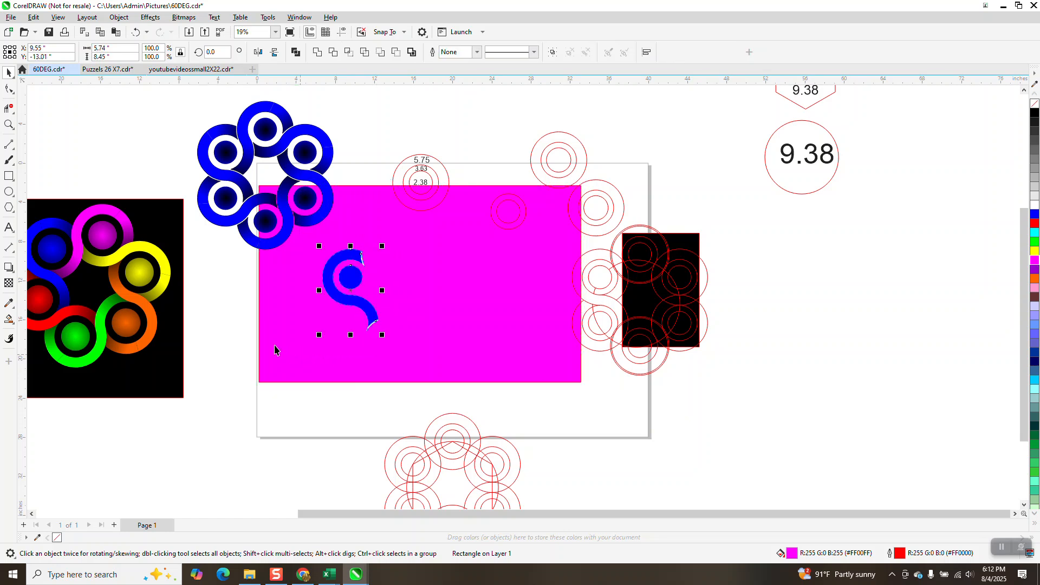
pyautogui.hotkey('shift', 'Right')
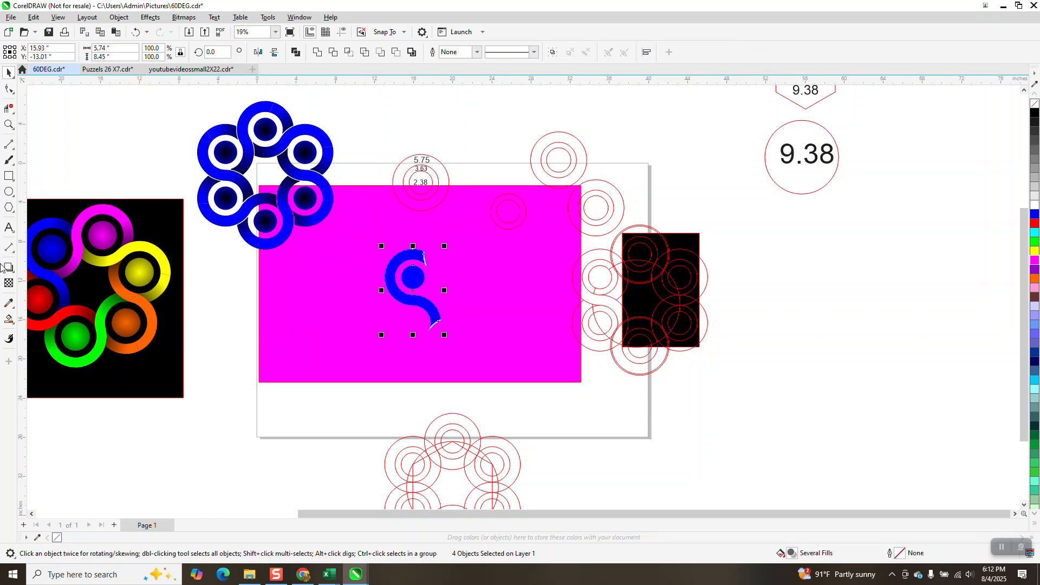
# Step: Try removing the S shape's fill and giving it a black outline, then undo both changes
pyautogui.click(8, 124)
pyautogui.moveTo(360, 239); pyautogui.dragTo(545, 353)
pyautogui.click(9, 72)
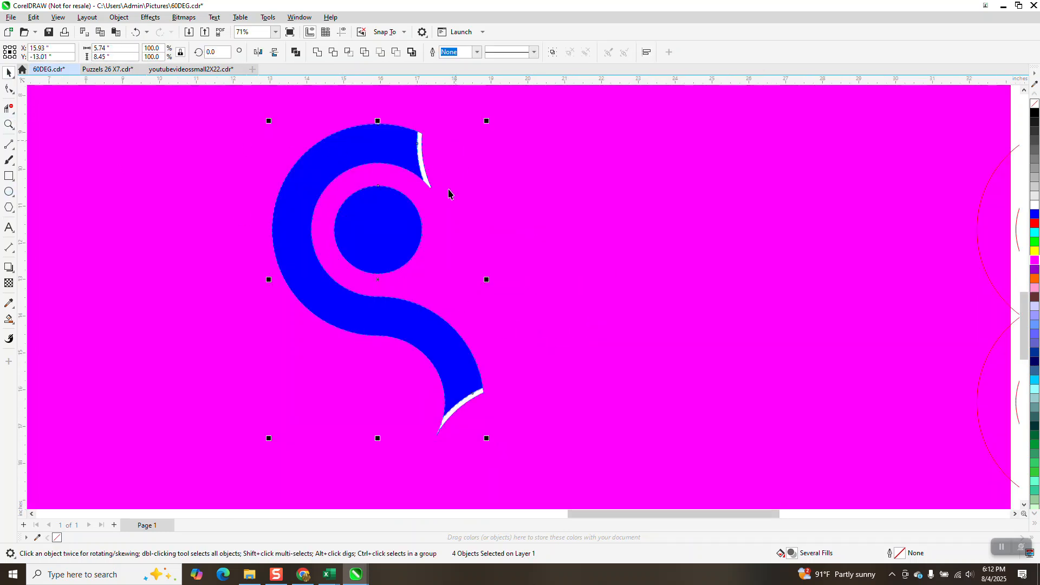
pyautogui.scroll(-1, 451, 195)
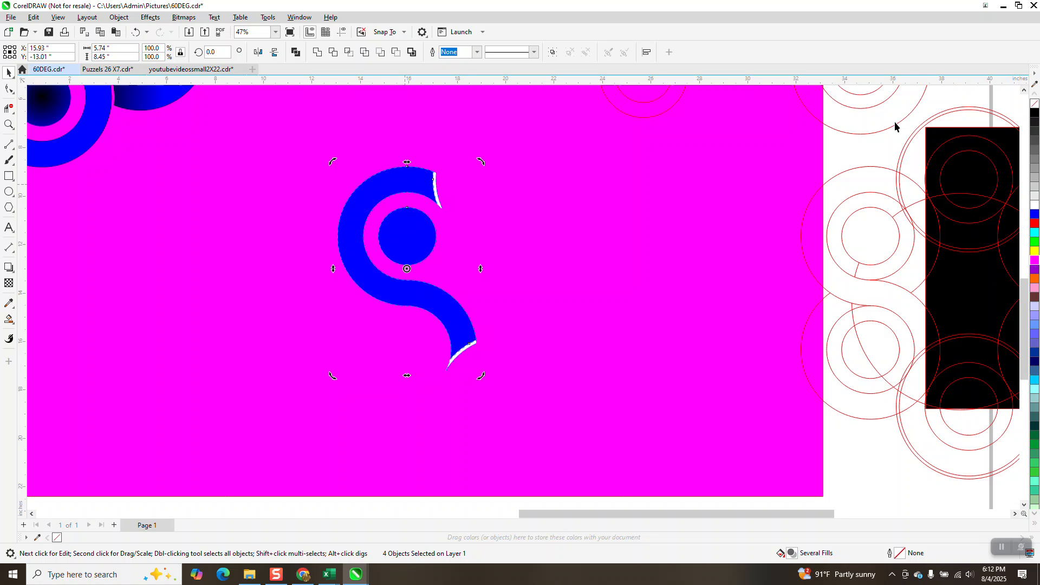
pyautogui.click(1035, 103)
pyautogui.rightClick(1035, 112)
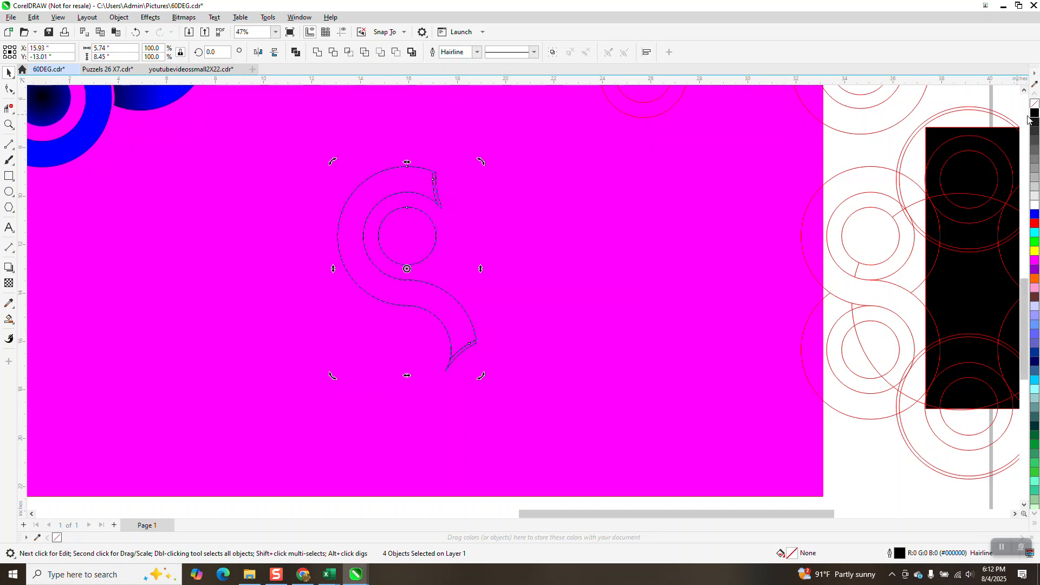
pyautogui.click(136, 32)
pyautogui.click(135, 32)
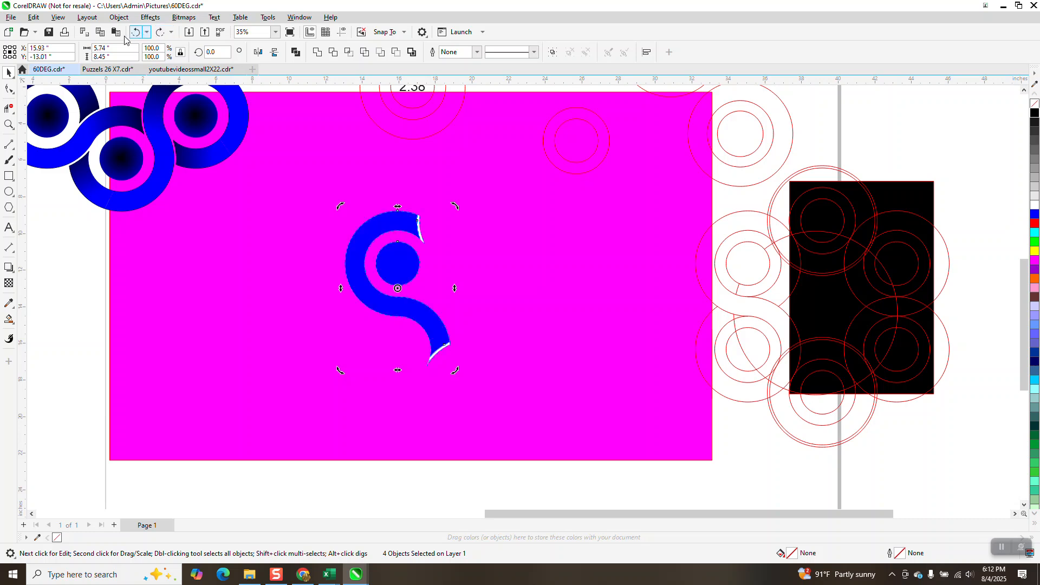
# Step: Try dragging the S-shaped band away from its disc, then undo the move
pyautogui.click(8, 247)
pyautogui.click(9, 73)
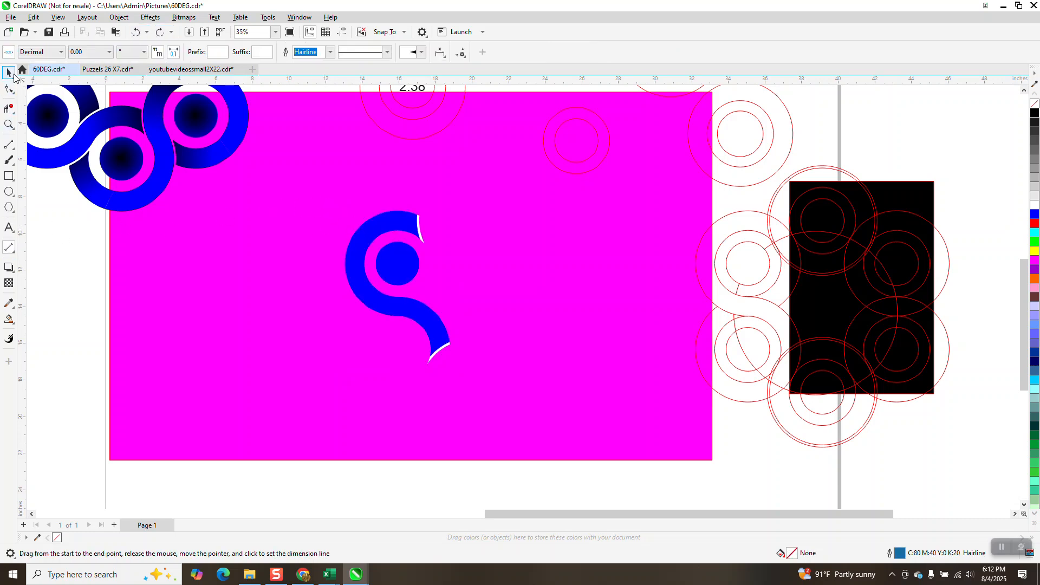
pyautogui.click(382, 231)
pyautogui.moveTo(382, 230); pyautogui.dragTo(296, 245)
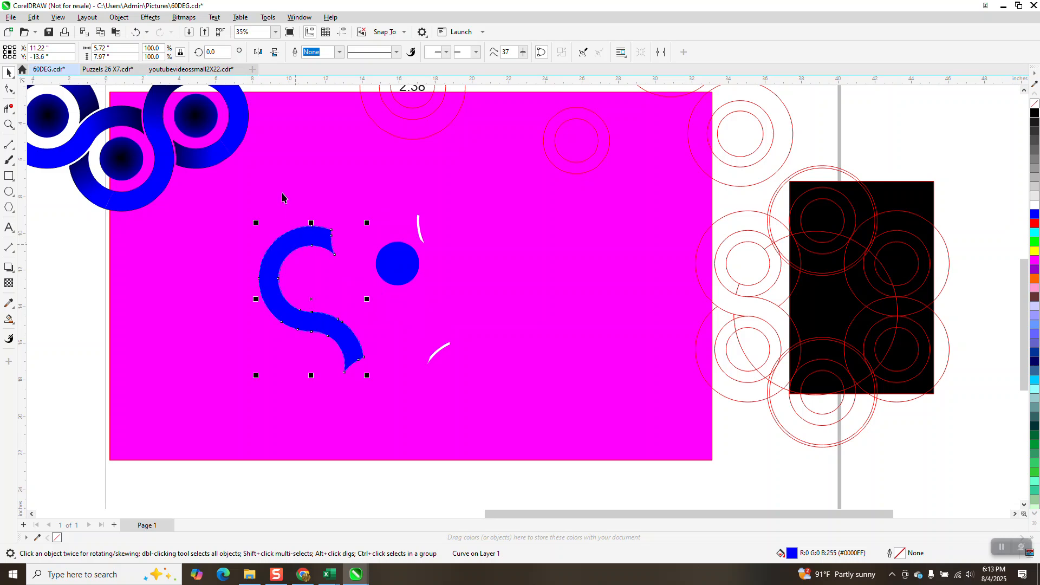
pyautogui.click(136, 34)
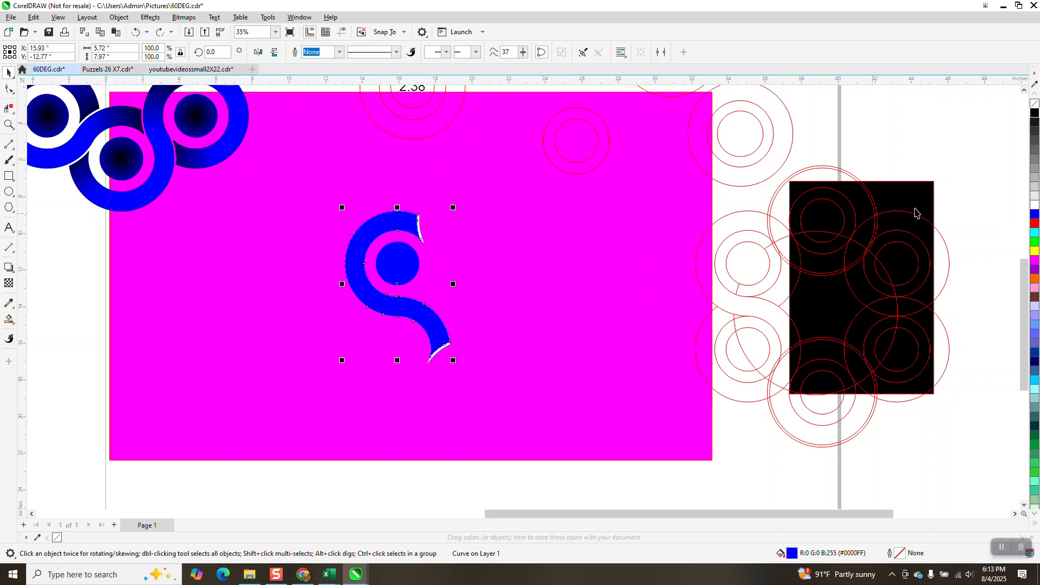
# Step: Remove the S band's fill and give it a black outline
pyautogui.click(1034, 112)
pyautogui.click(1034, 103)
pyautogui.rightClick(1034, 113)
# Step: Draw a straight line across the top of the S band to split it near its upper end
pyautogui.click(9, 124)
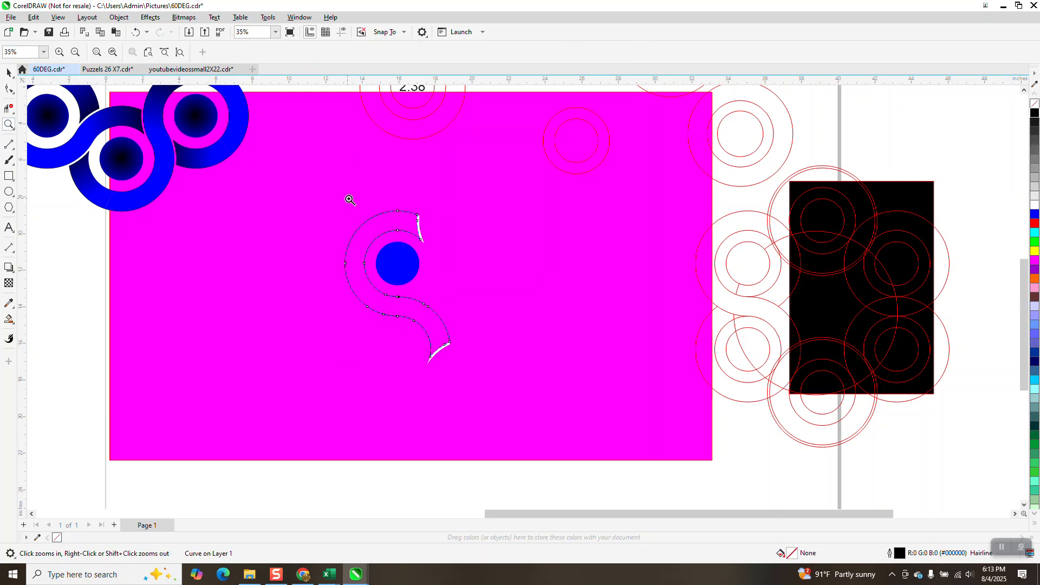
pyautogui.moveTo(350, 198); pyautogui.dragTo(406, 288)
pyautogui.click(9, 144)
pyautogui.moveTo(431, 189); pyautogui.dragTo(499, 300)
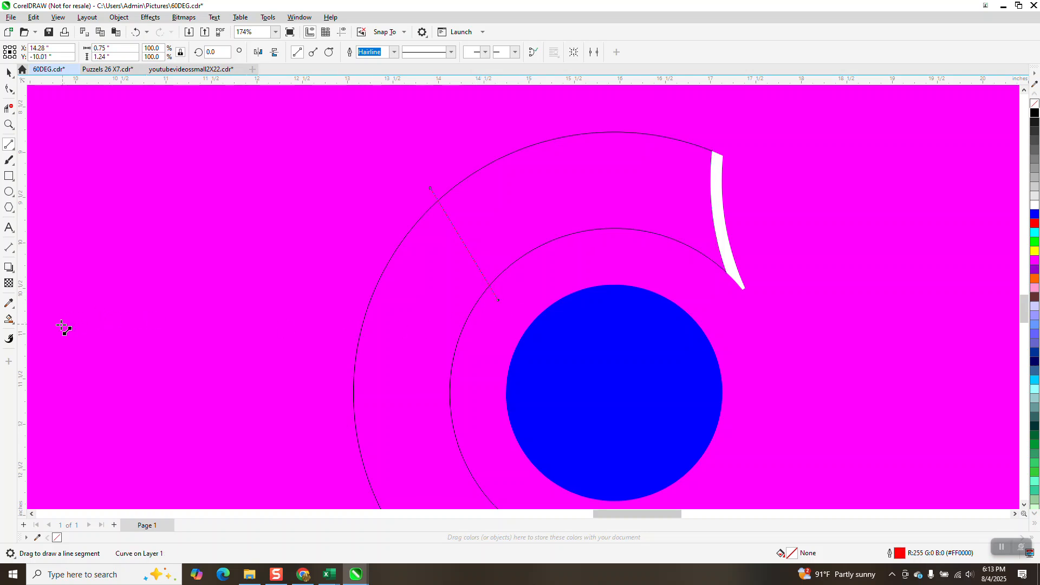
# Step: Smart-fill the top segment and the rest of the S band in blue
pyautogui.click(9, 319)
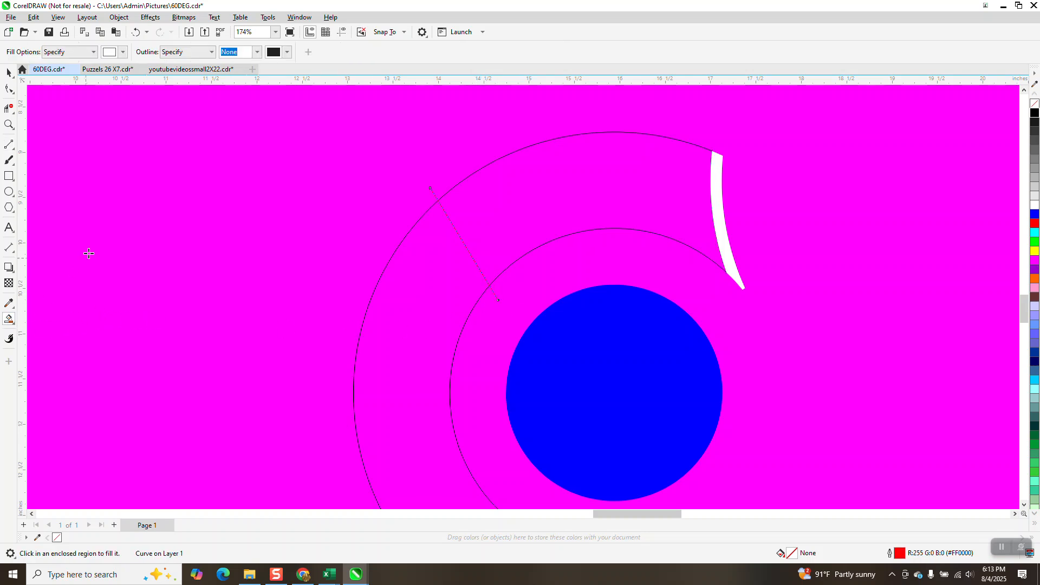
pyautogui.click(124, 52)
pyautogui.click(157, 120)
pyautogui.click(574, 197)
pyautogui.scroll(-1, 497, 229)
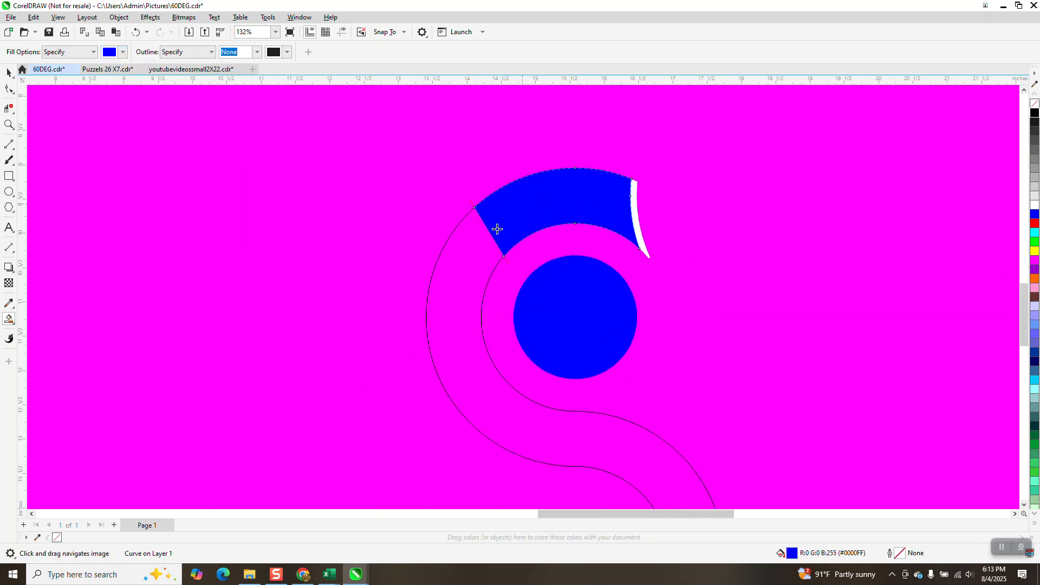
pyautogui.scroll(-1, 498, 230)
pyautogui.click(476, 311)
pyautogui.scroll(-2, 475, 311)
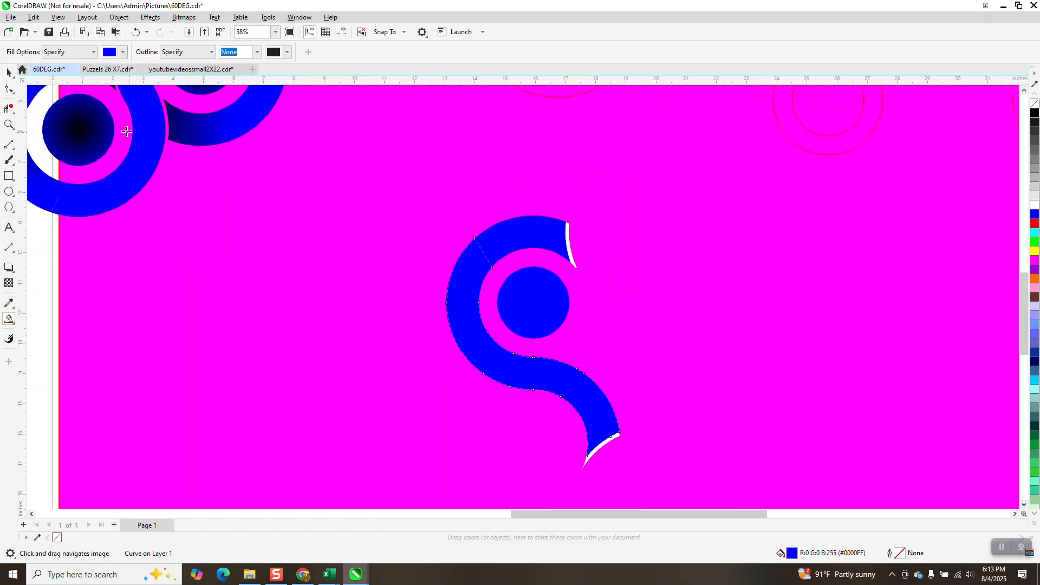
# Step: Apply a fountain fill running from blue to black along the S band's lower tail
pyautogui.click(8, 72)
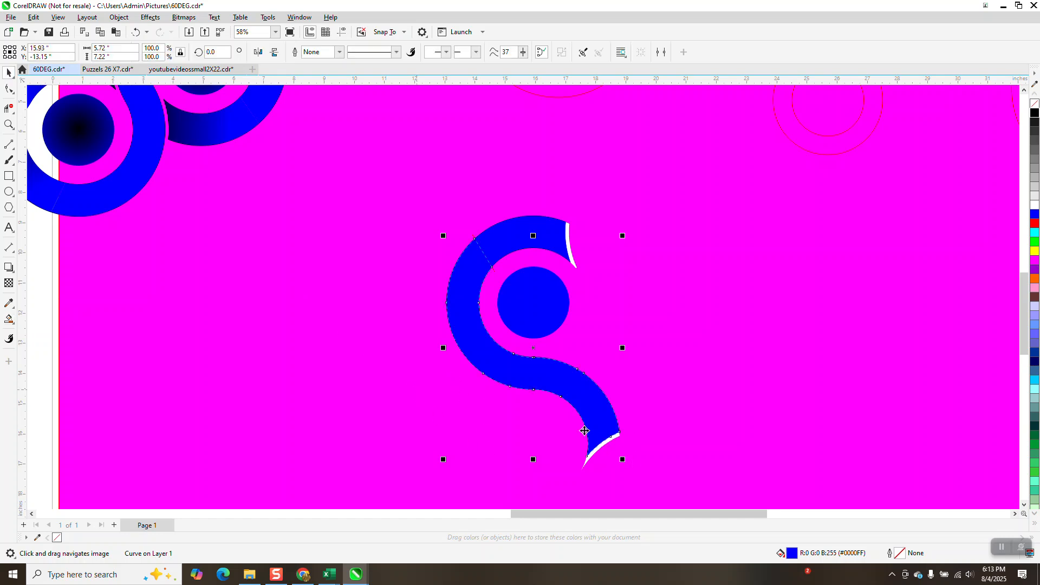
pyautogui.click(14, 325)
pyautogui.click(40, 318)
pyautogui.moveTo(517, 359); pyautogui.dragTo(618, 460)
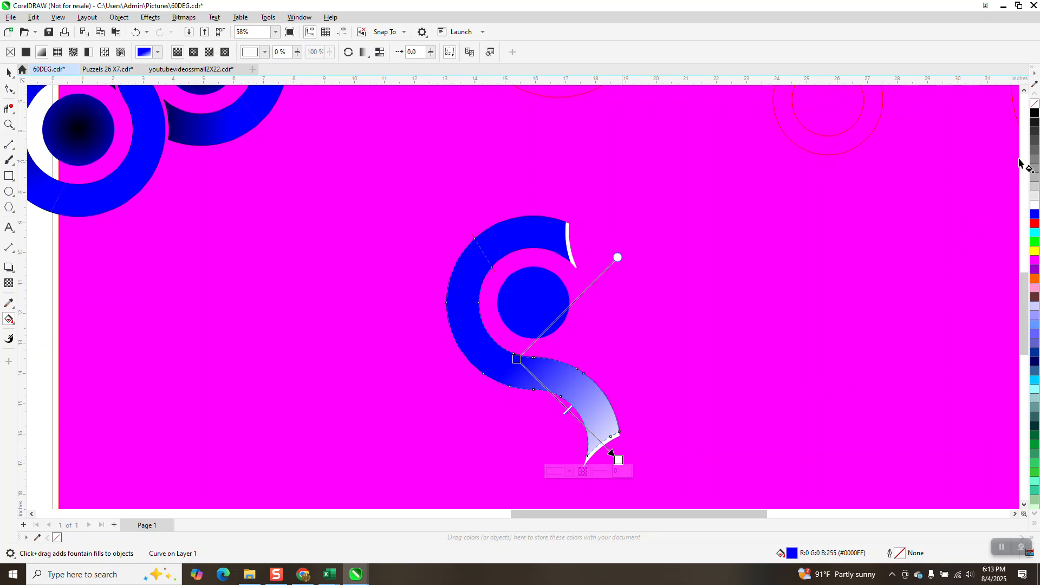
pyautogui.moveTo(626, 440); pyautogui.dragTo(618, 459)
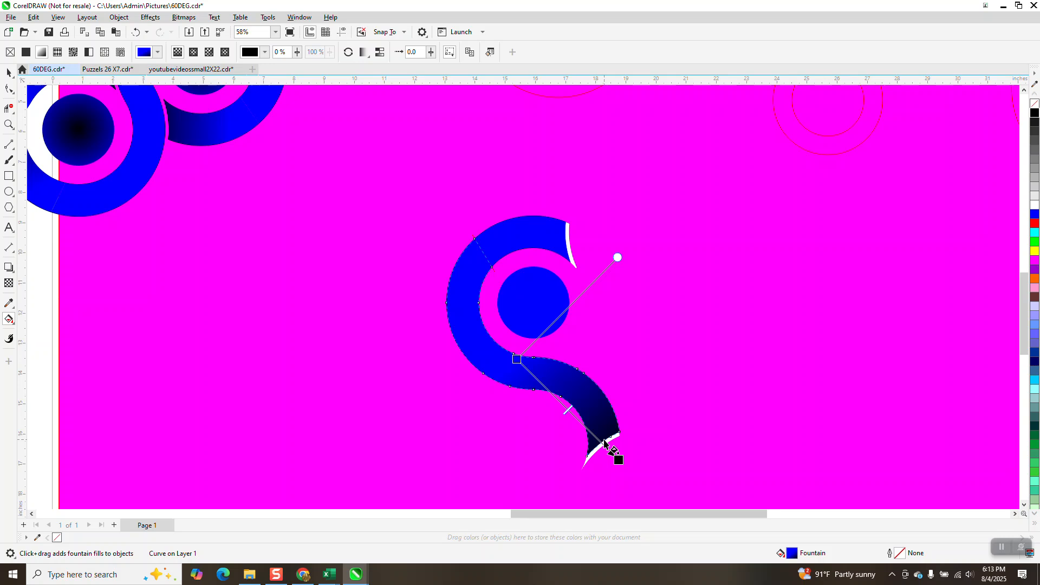
# Step: Extend the tail's gradient slightly and give the S band's top segment a blue-to-black fountain fill
pyautogui.moveTo(619, 461); pyautogui.dragTo(643, 483)
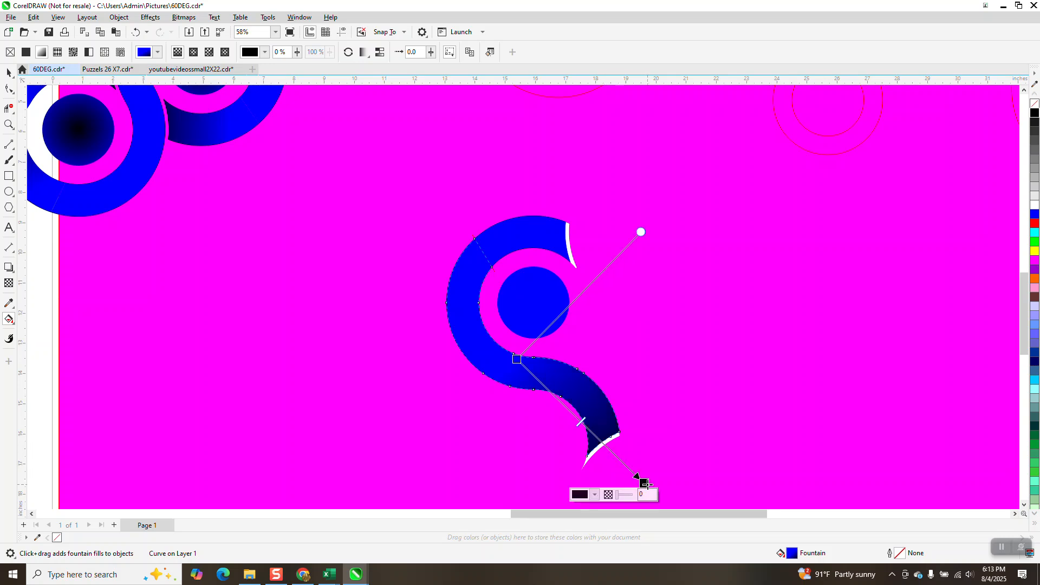
pyautogui.click(506, 241)
pyautogui.moveTo(506, 238); pyautogui.dragTo(601, 251)
pyautogui.moveTo(1034, 111); pyautogui.dragTo(598, 258)
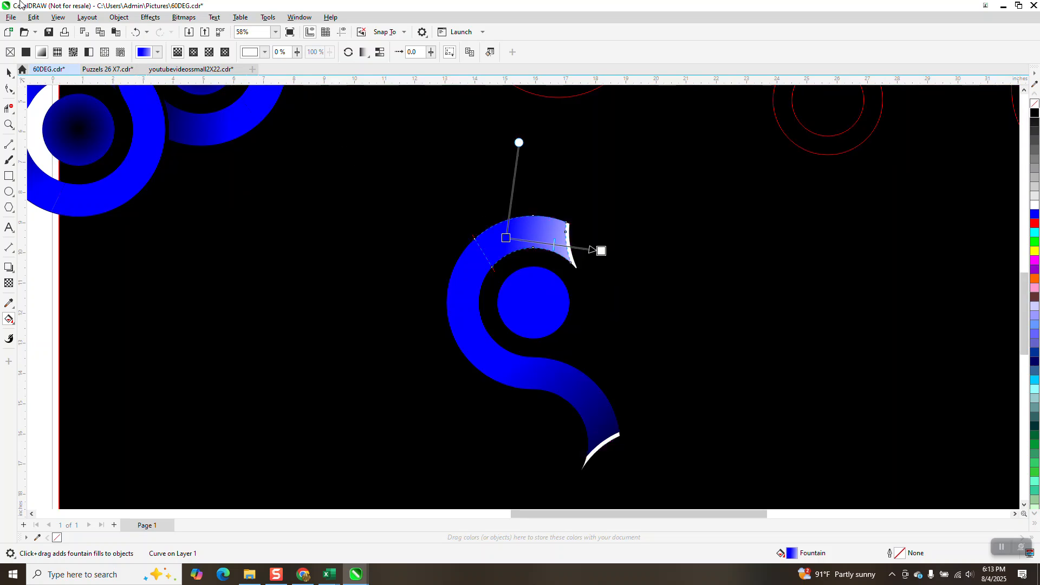
pyautogui.click(147, 32)
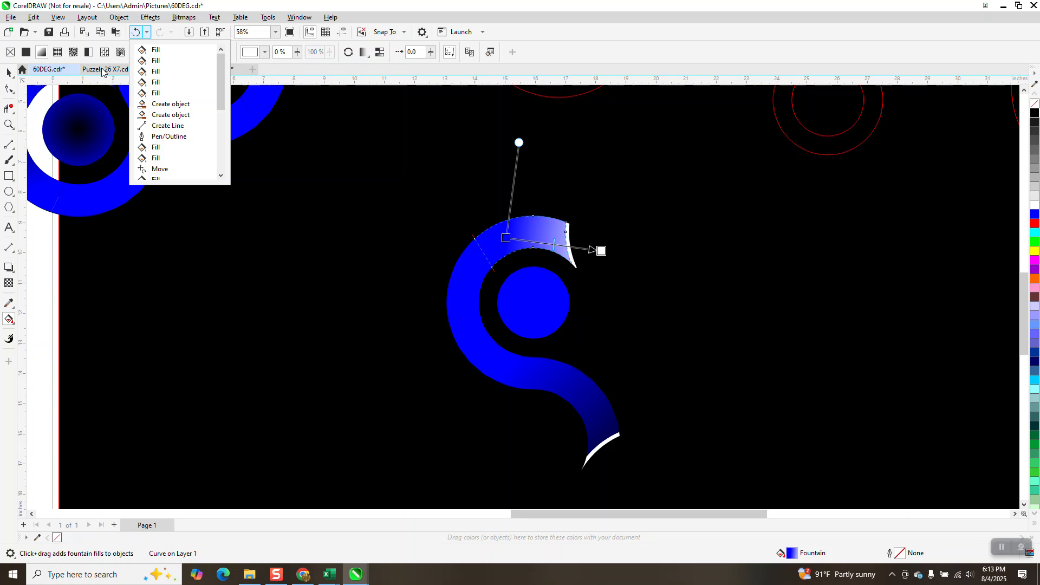
pyautogui.click(140, 32)
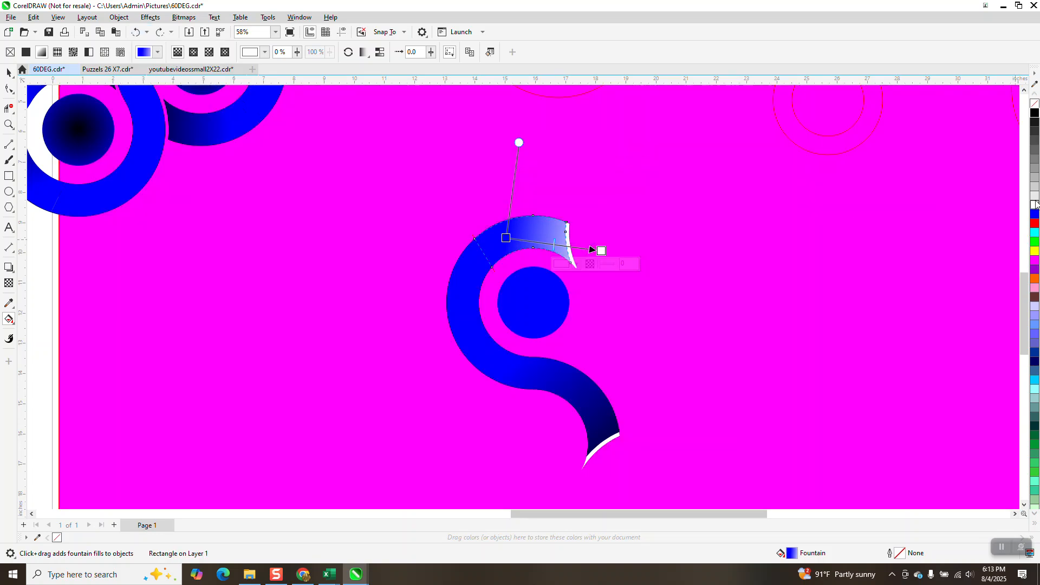
pyautogui.moveTo(1034, 115); pyautogui.dragTo(602, 253)
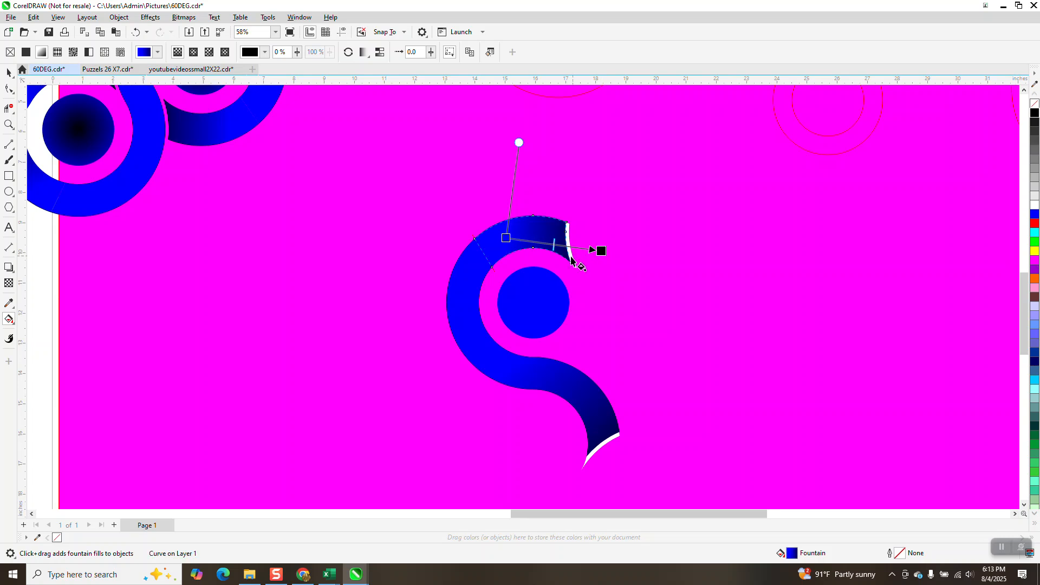
pyautogui.click(8, 72)
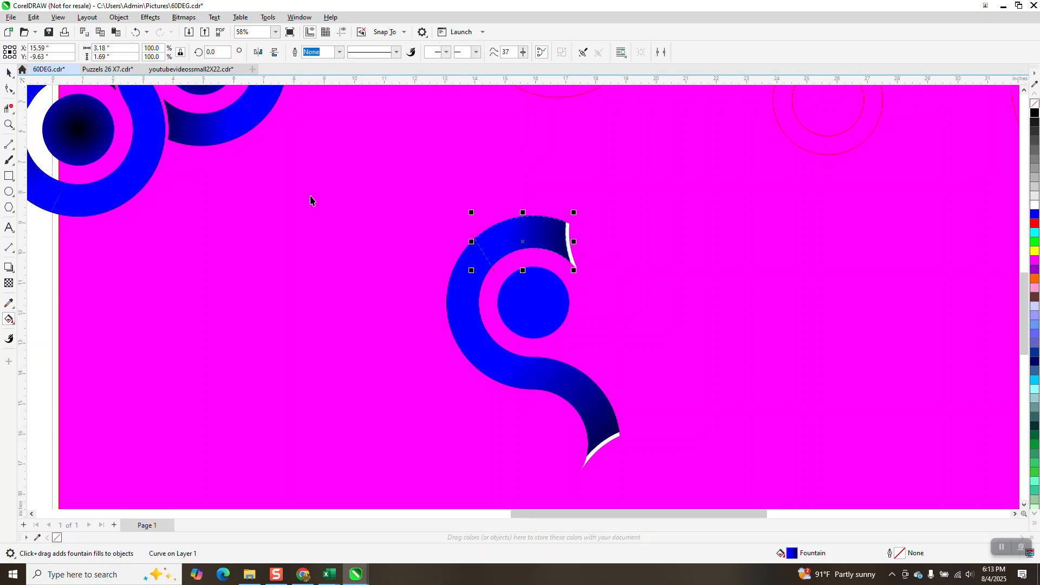
# Step: Give the inner disc of the S shape a radial fountain fill blending blue and black
pyautogui.click(538, 321)
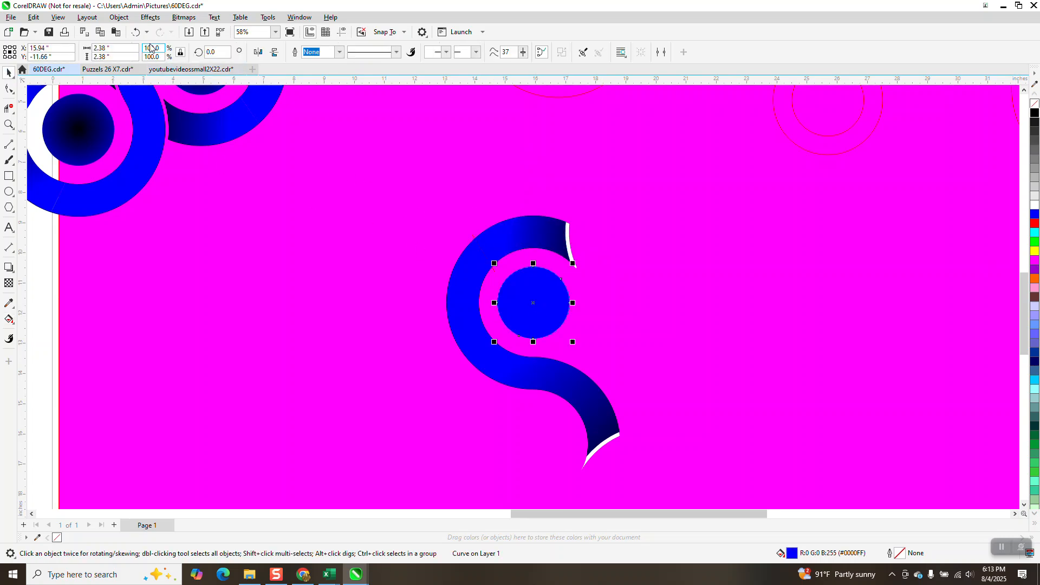
pyautogui.click(8, 321)
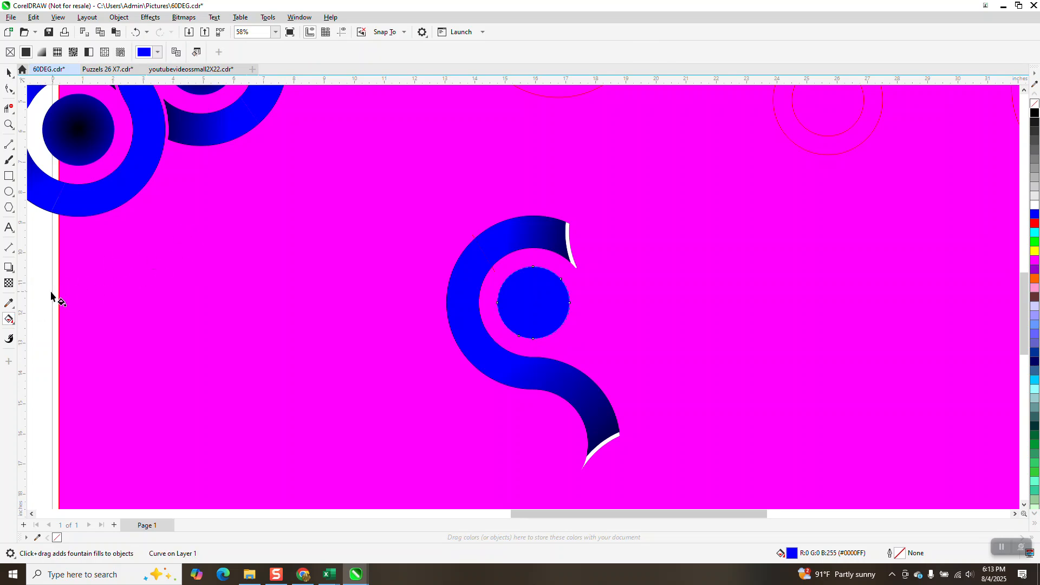
pyautogui.click(13, 323)
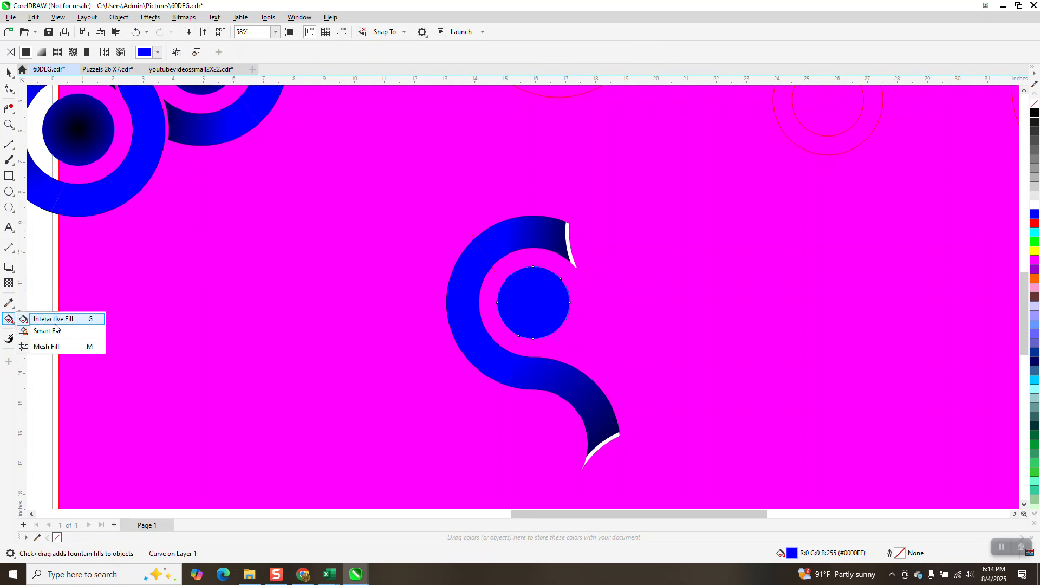
pyautogui.click(43, 318)
pyautogui.moveTo(526, 311); pyautogui.dragTo(562, 303)
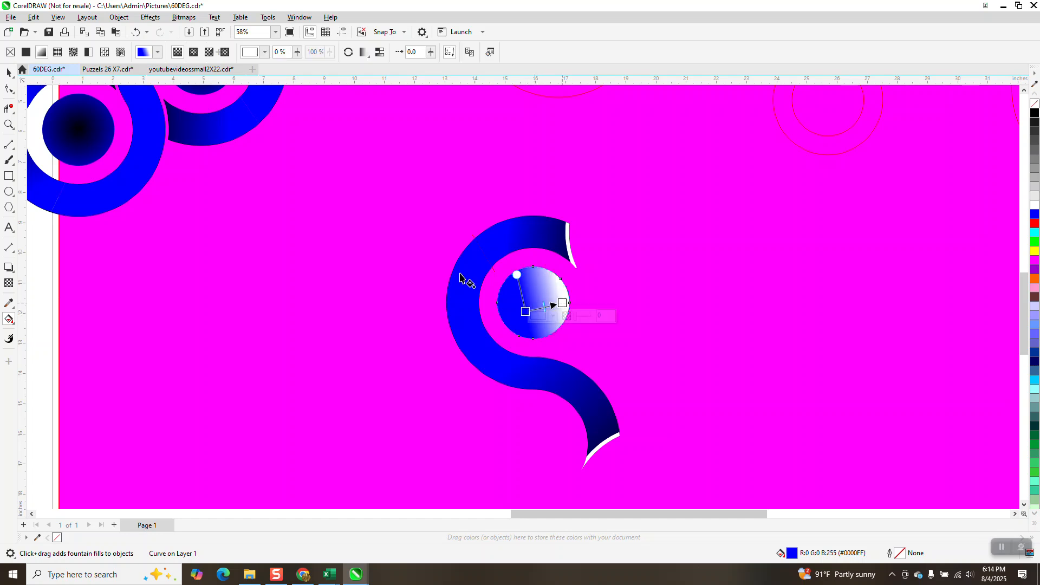
pyautogui.click(193, 52)
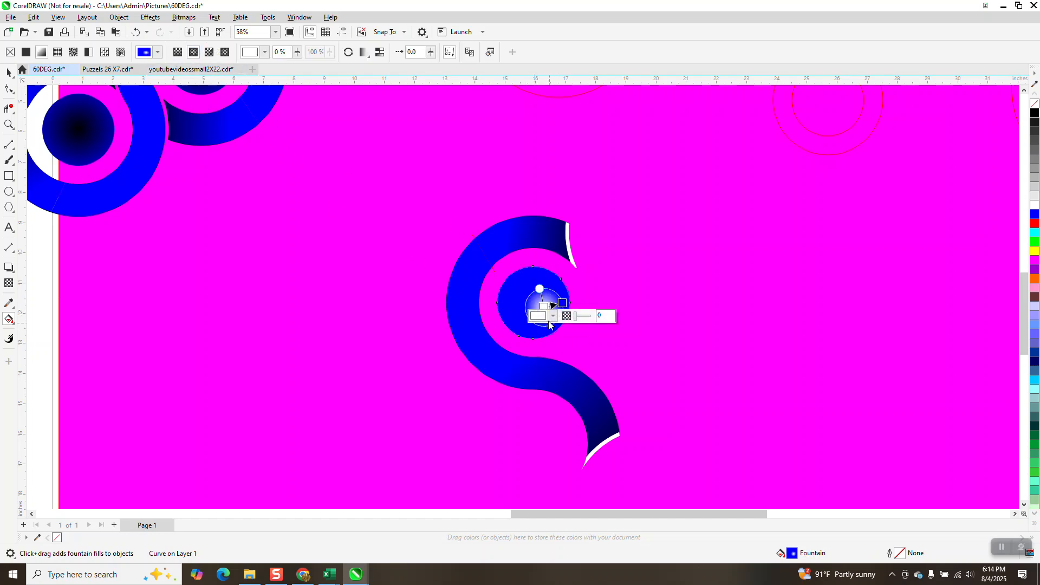
pyautogui.moveTo(543, 306); pyautogui.dragTo(570, 303)
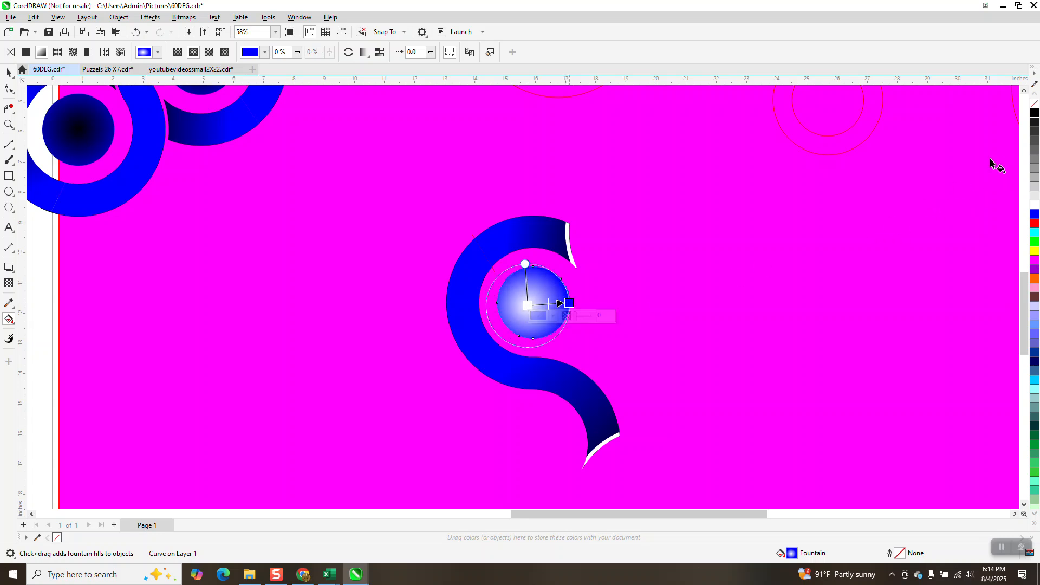
pyautogui.moveTo(807, 206); pyautogui.dragTo(533, 302)
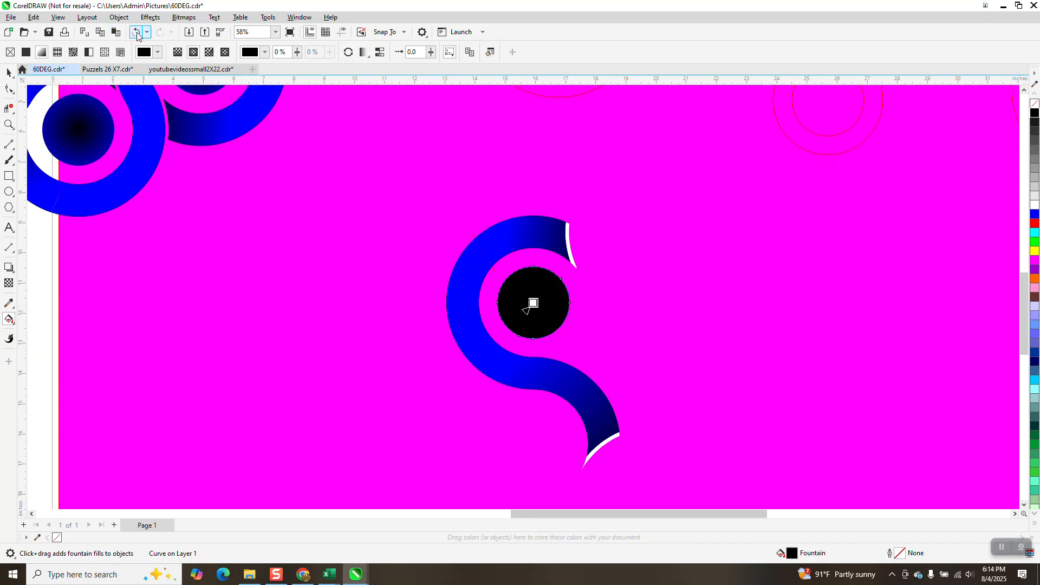
pyautogui.click(135, 32)
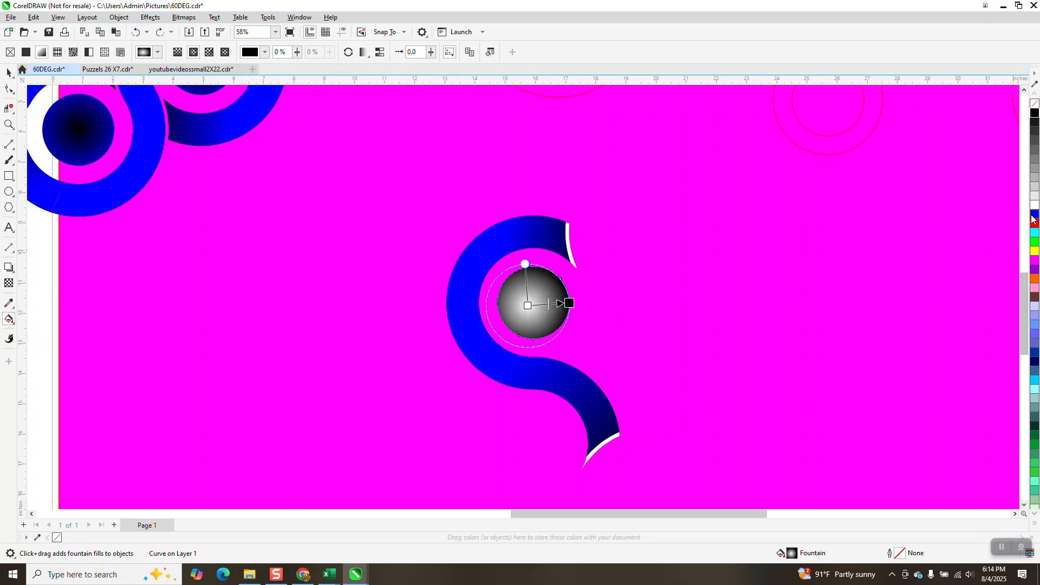
pyautogui.moveTo(664, 287); pyautogui.dragTo(596, 304)
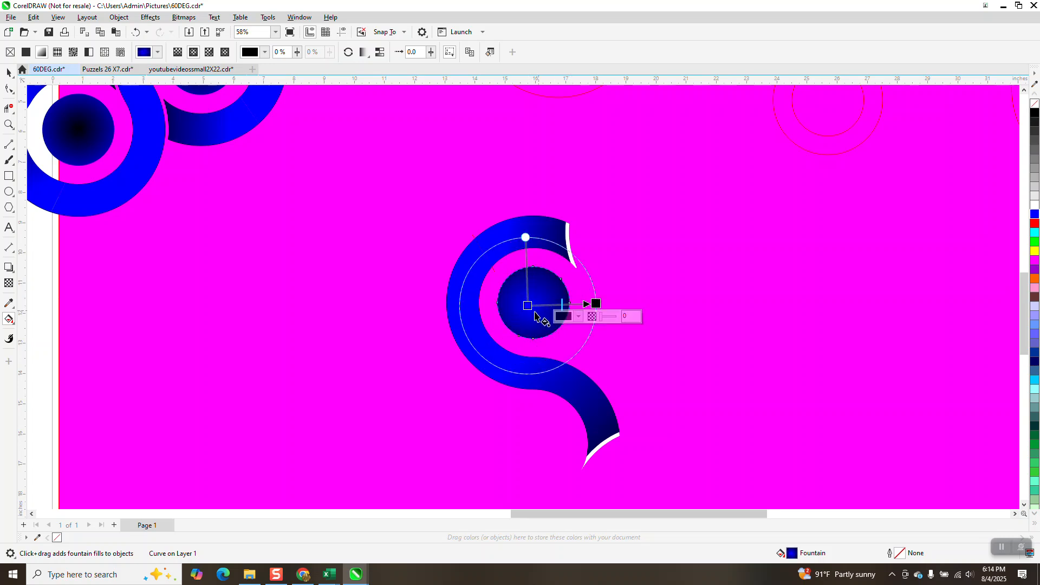
pyautogui.moveTo(530, 302); pyautogui.dragTo(535, 305)
pyautogui.click(9, 73)
# Step: Delete the magenta background rectangle behind the S shape
pyautogui.scroll(-1, 243, 283)
pyautogui.scroll(-2, 348, 318)
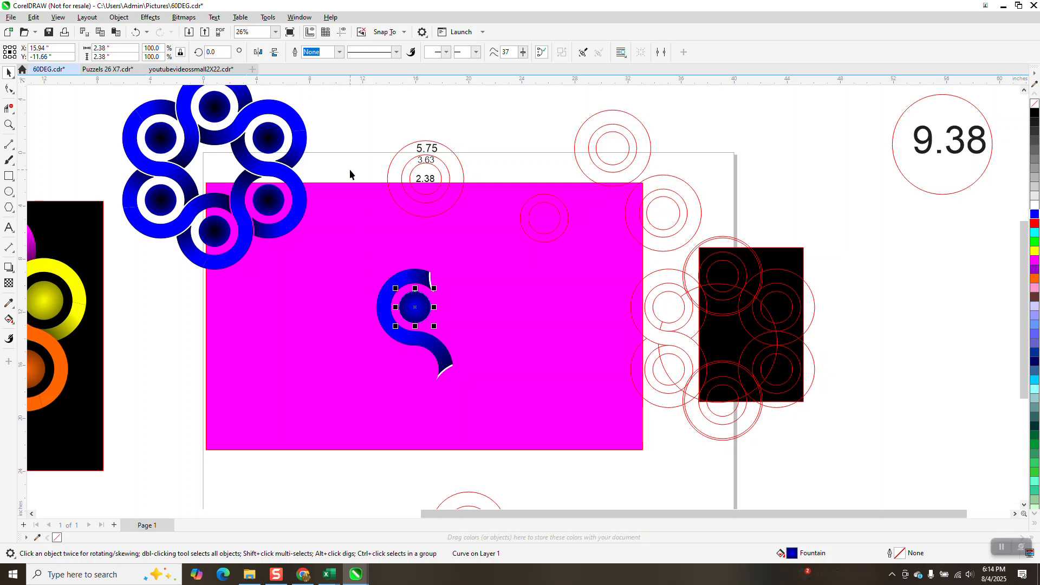
pyautogui.click(372, 211)
pyautogui.press('Delete')
# Step: Group the S shape's pieces and rotate copies by 60° repeatedly to form a six-piece ring
pyautogui.moveTo(346, 230); pyautogui.dragTo(521, 437)
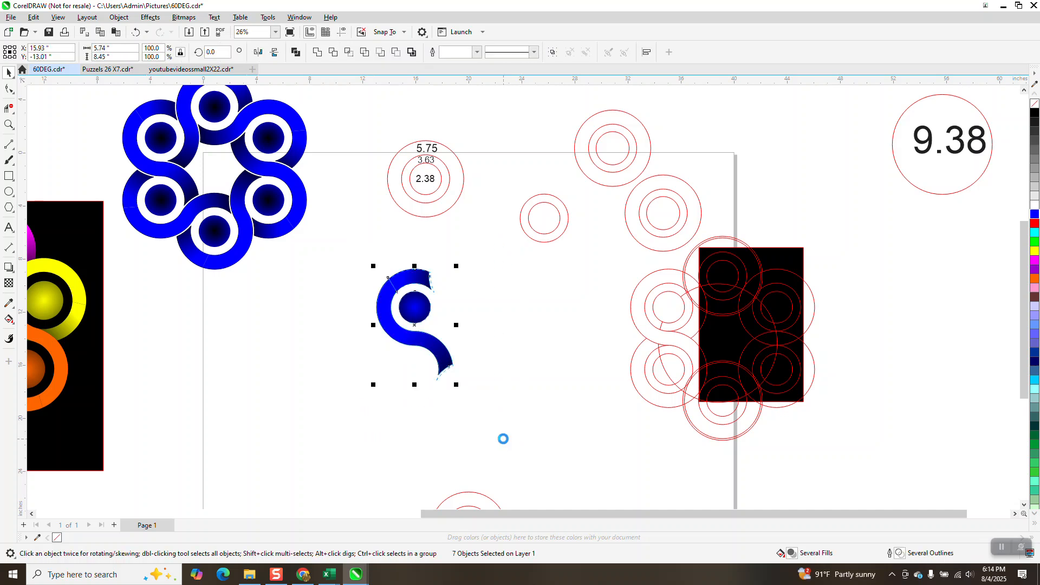
pyautogui.hotkey('ctrl', 'g')
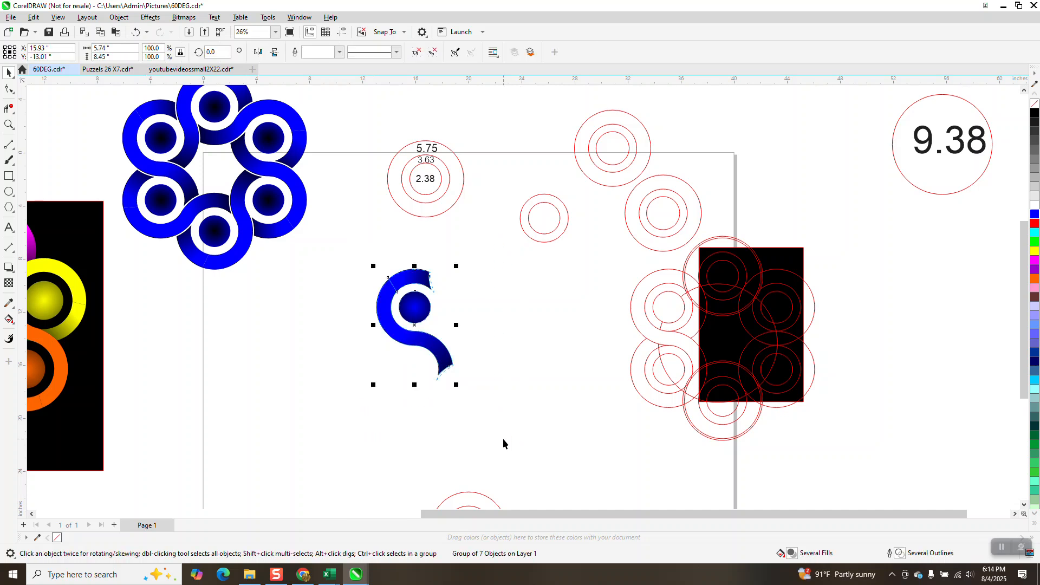
pyautogui.moveTo(414, 325); pyautogui.dragTo(486, 317)
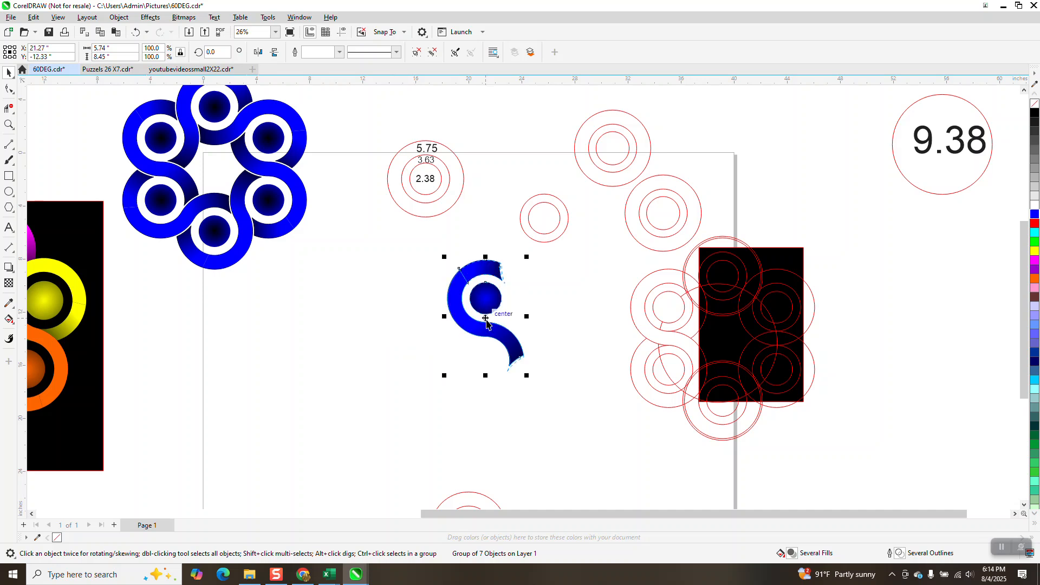
pyautogui.hotkey('ctrl', 'z')
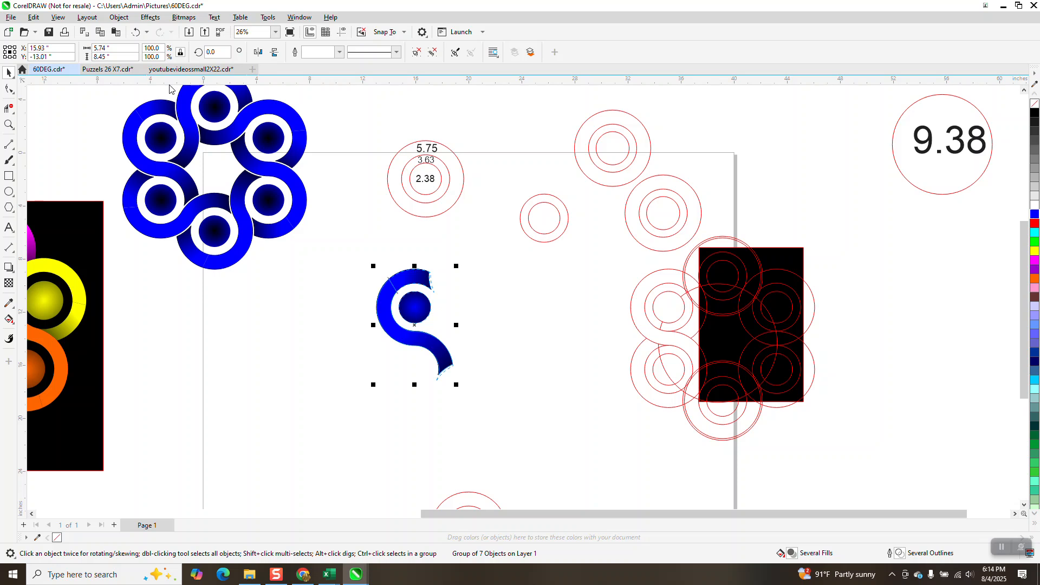
pyautogui.click(212, 56)
pyautogui.press('Return')
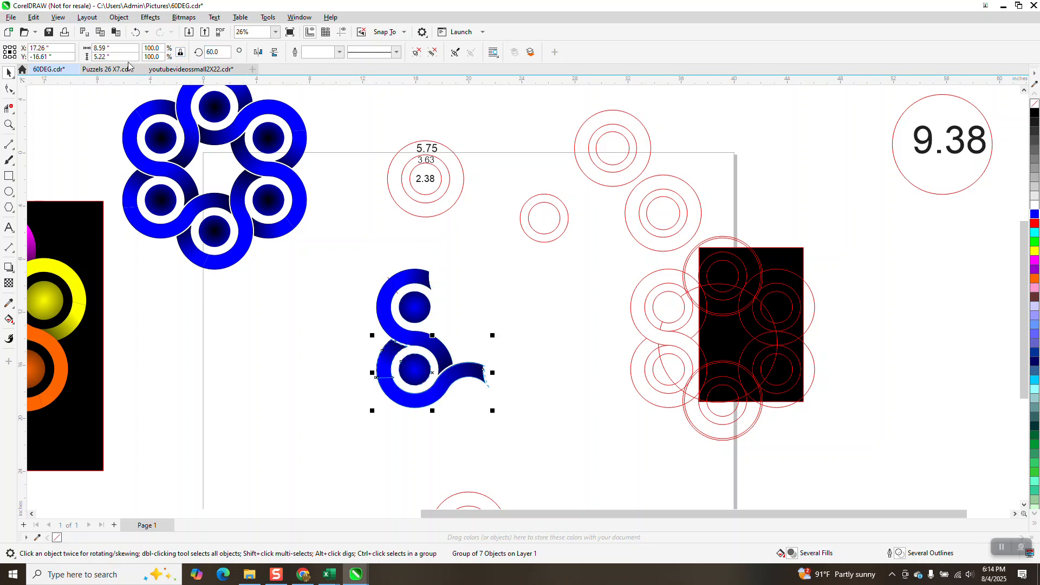
pyautogui.press('Return')
pyautogui.press('Return')
pyautogui.press('Return')
pyautogui.press('Return')
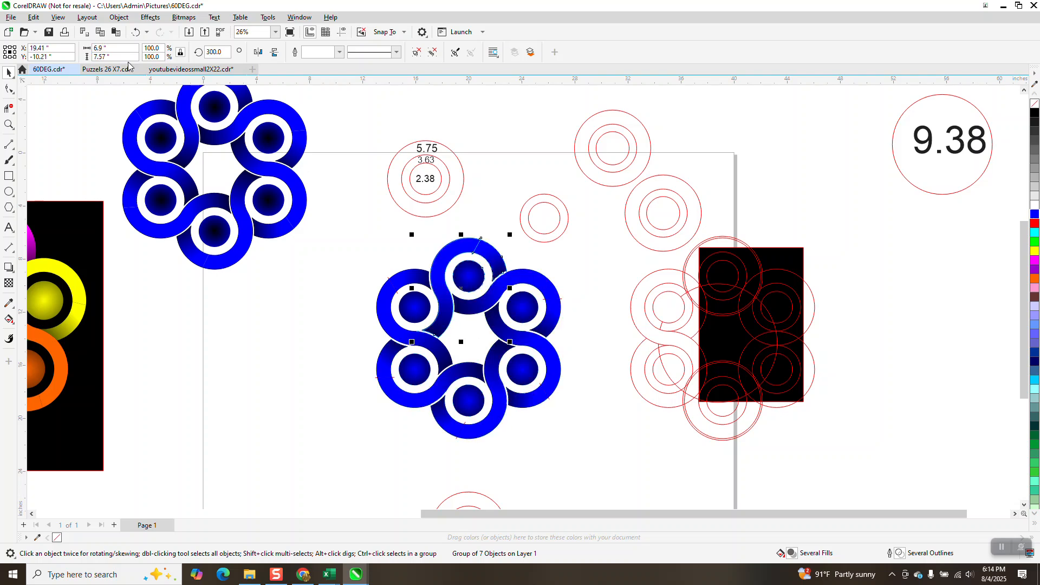
# Step: Move the black background rectangle from the coloured ring to sit behind the blue ring
pyautogui.scroll(-2, 280, 190)
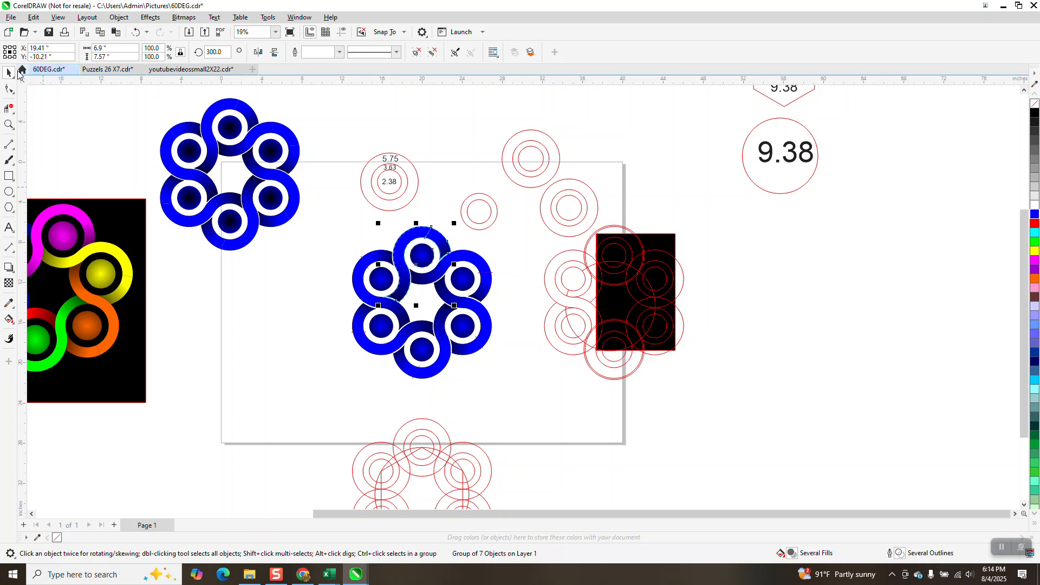
pyautogui.moveTo(128, 215); pyautogui.dragTo(508, 225)
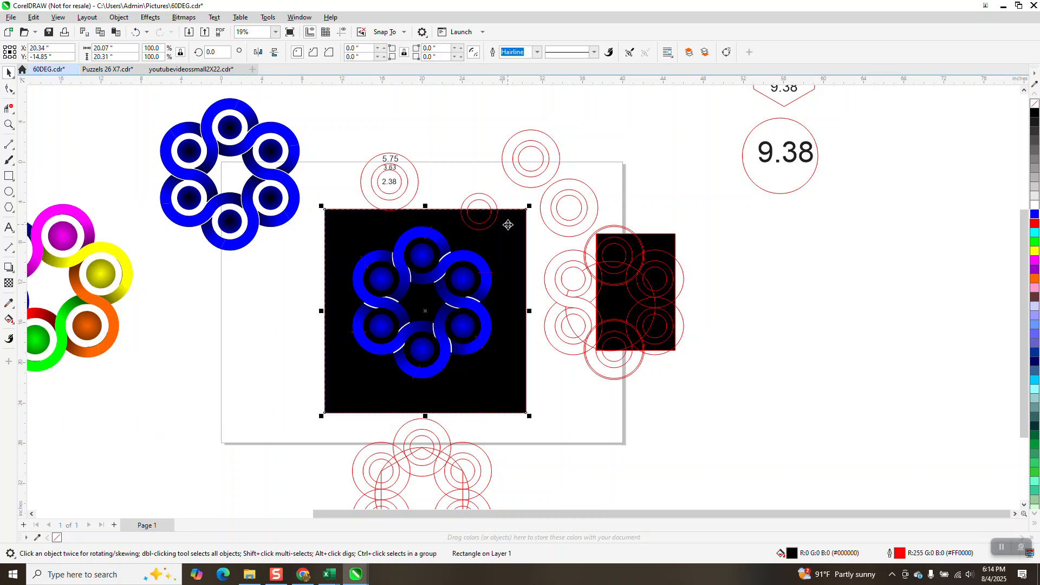
# Step: Undo the background move and the rotated copies back to a single S shape
pyautogui.click(9, 124)
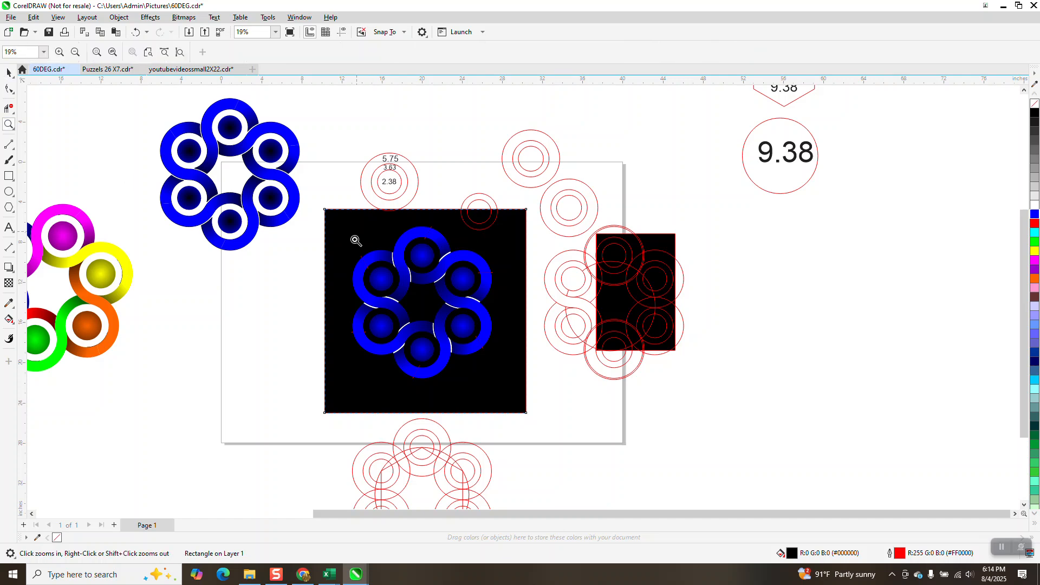
pyautogui.moveTo(351, 235); pyautogui.dragTo(508, 378)
pyautogui.rightClick(499, 365)
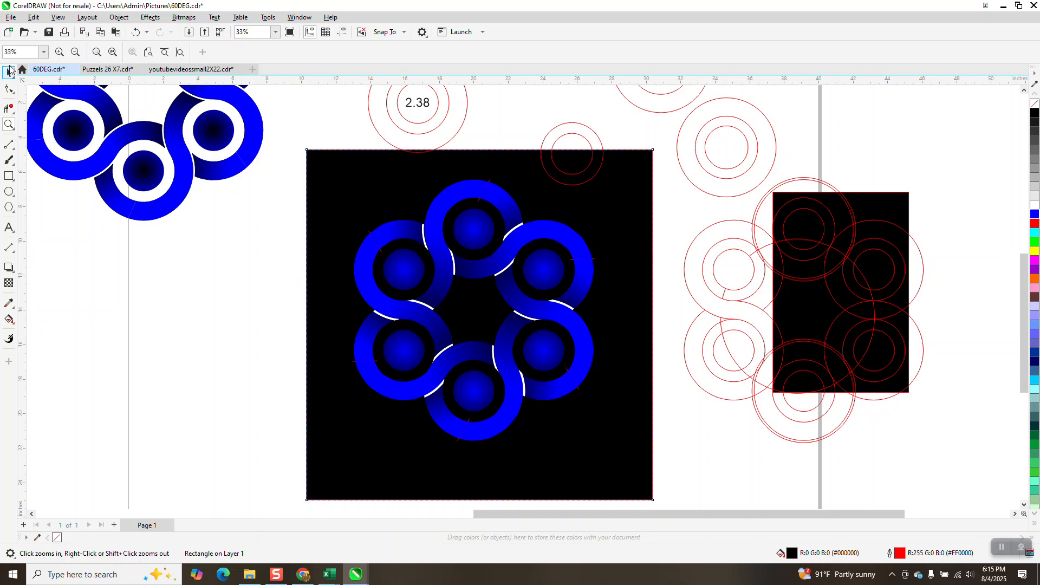
pyautogui.rightClick(460, 334)
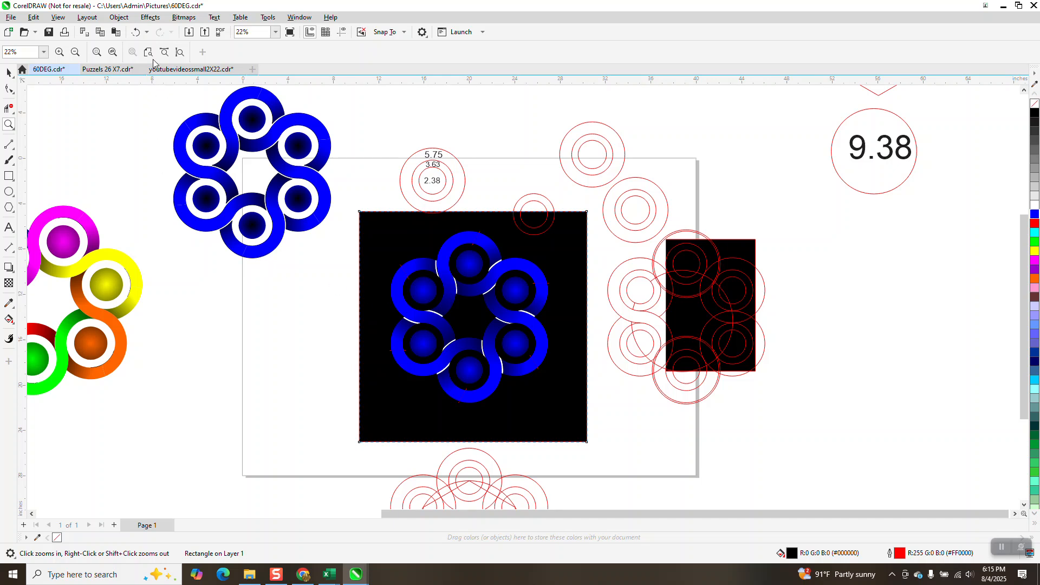
pyautogui.click(137, 33)
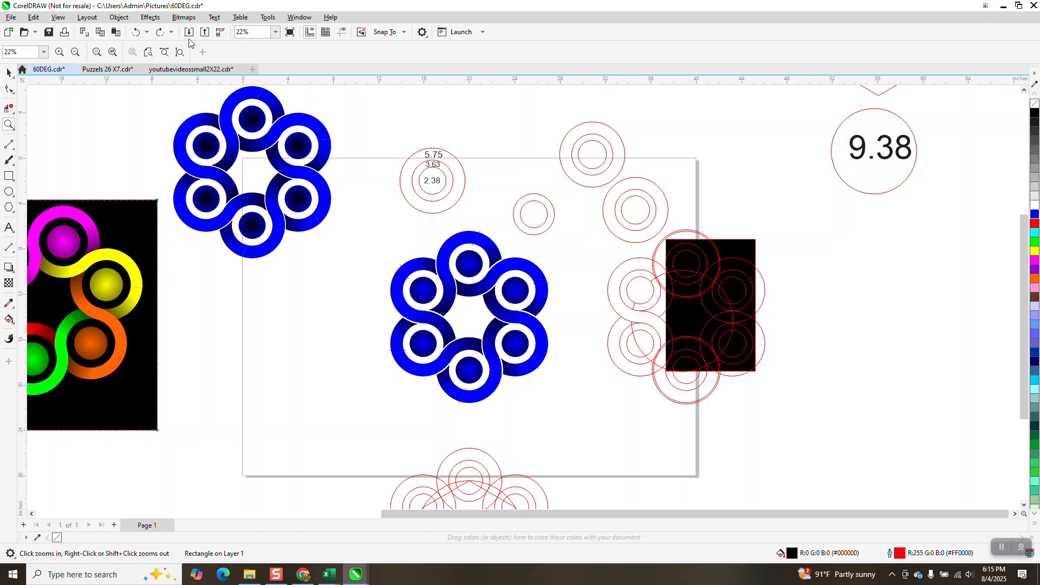
pyautogui.click(137, 33)
pyautogui.click(138, 32)
pyautogui.click(138, 29)
pyautogui.click(138, 20)
pyautogui.click(138, 18)
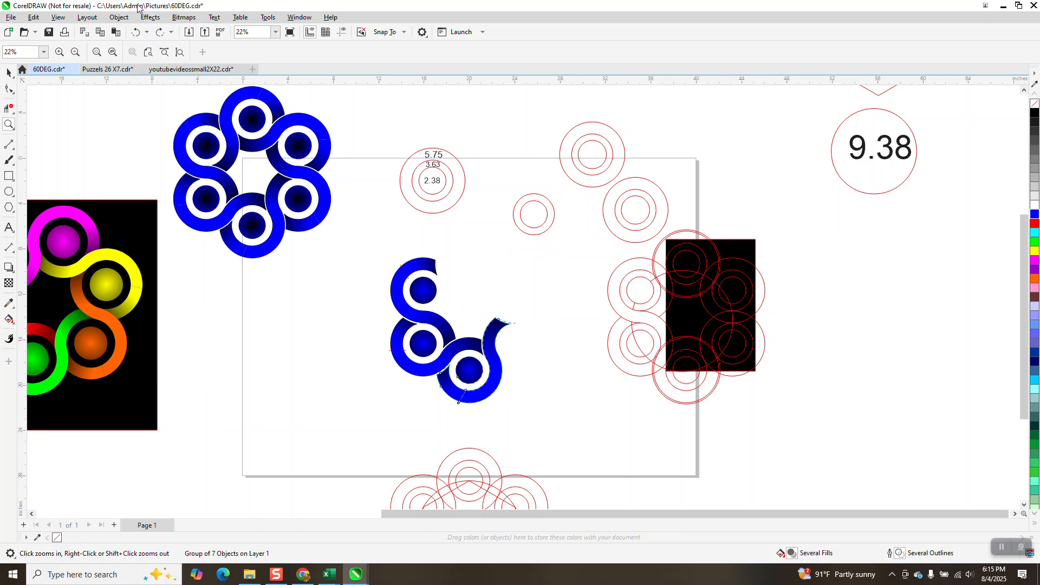
pyautogui.click(136, 32)
pyautogui.click(136, 32)
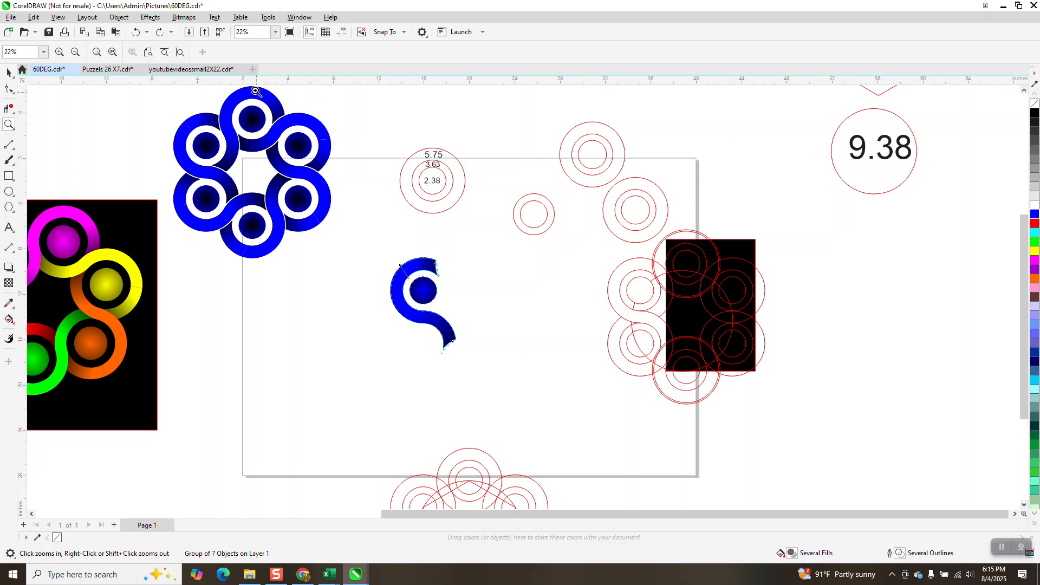
# Step: Ungroup the S shape's pieces
pyautogui.click(118, 17)
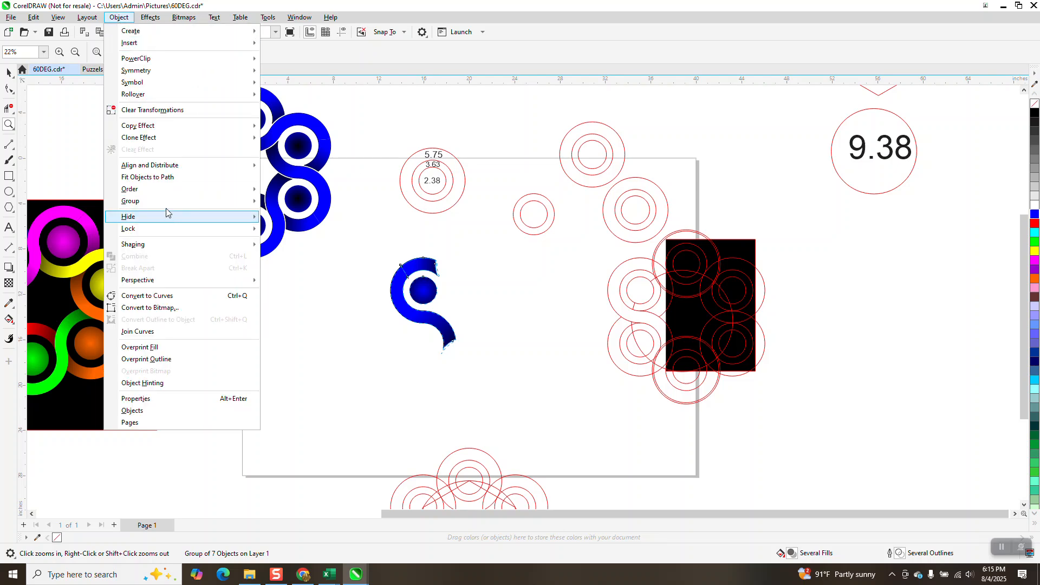
pyautogui.moveTo(202, 205)
pyautogui.click(284, 214)
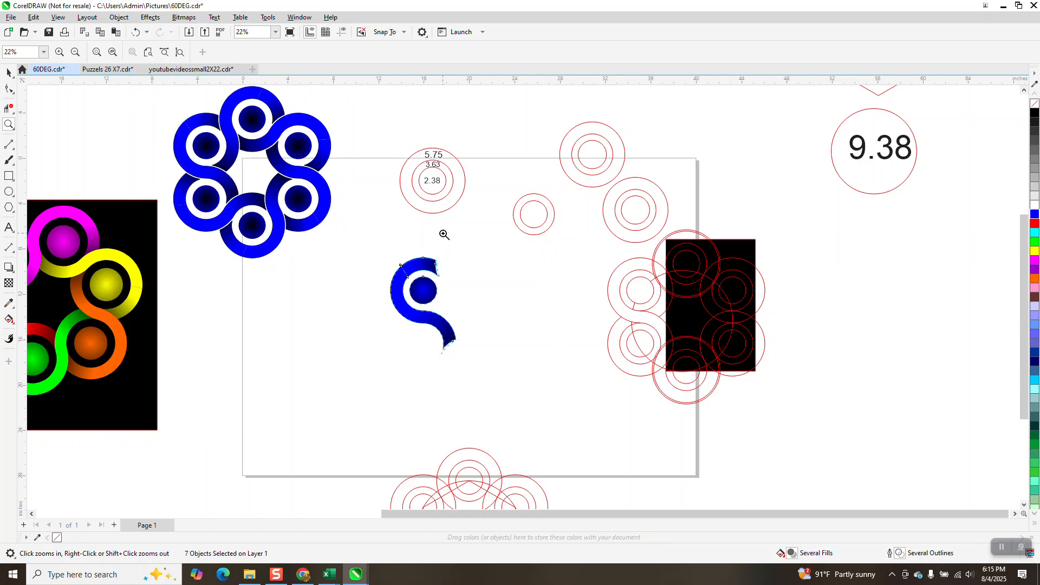
# Step: Fill the white sliver at the S band's upper end with cyan
pyautogui.click(442, 234)
pyautogui.click(8, 72)
pyautogui.click(516, 336)
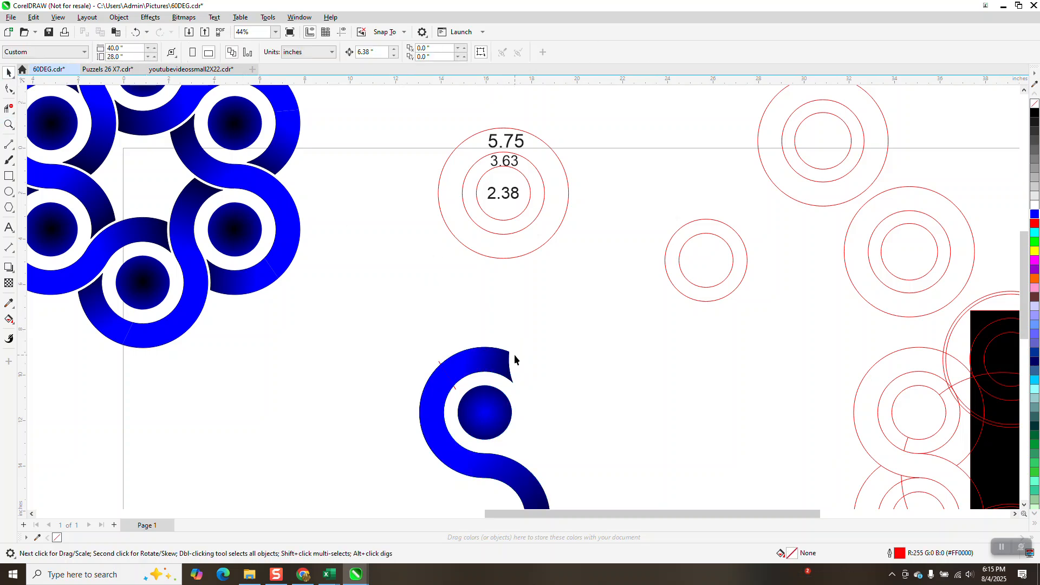
pyautogui.click(510, 365)
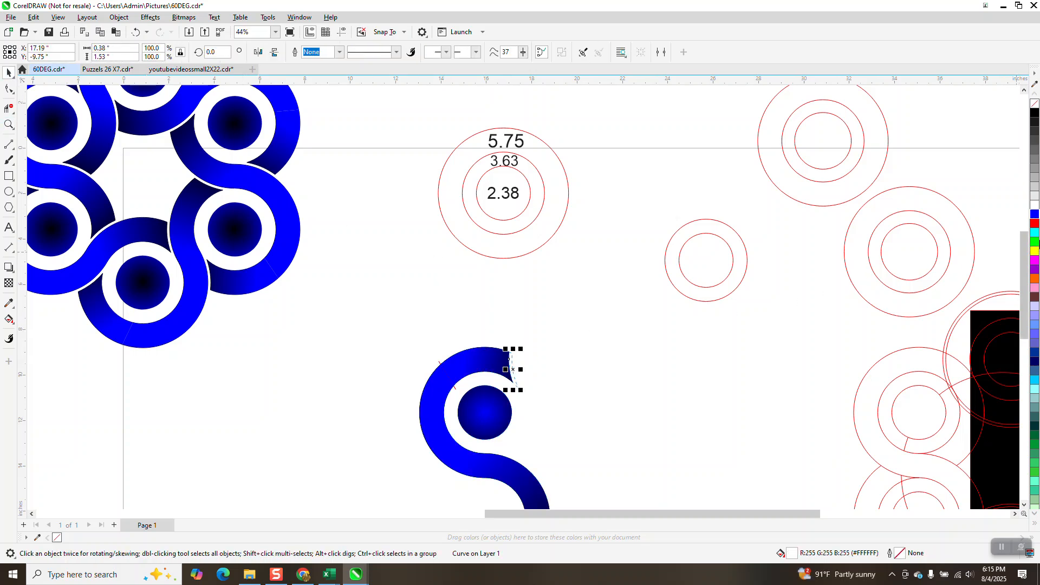
pyautogui.click(1034, 236)
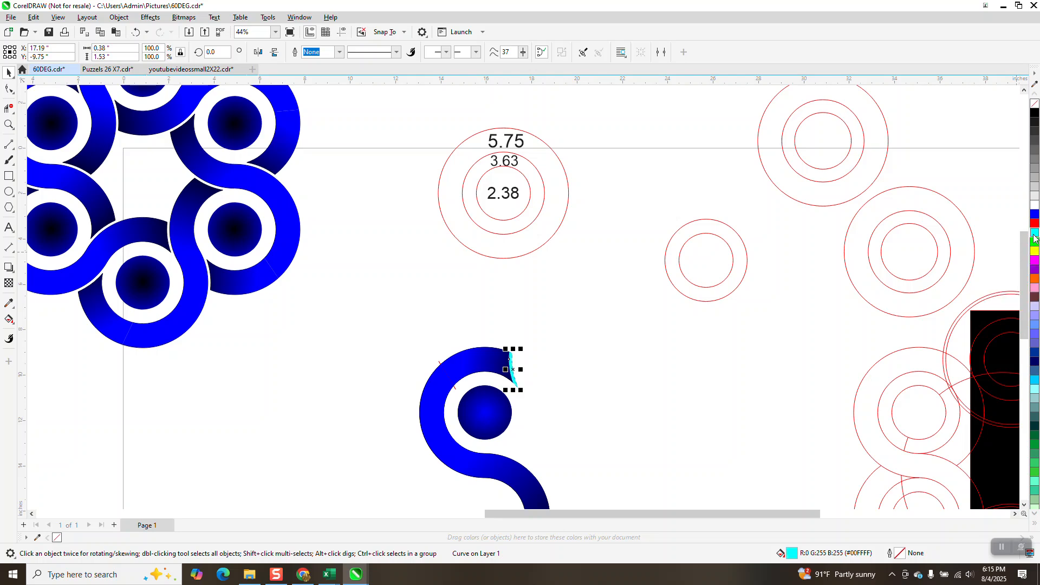
# Step: Fill the white sliver at the S band's lower end with cyan
pyautogui.scroll(-2, 512, 216)
pyautogui.click(526, 417)
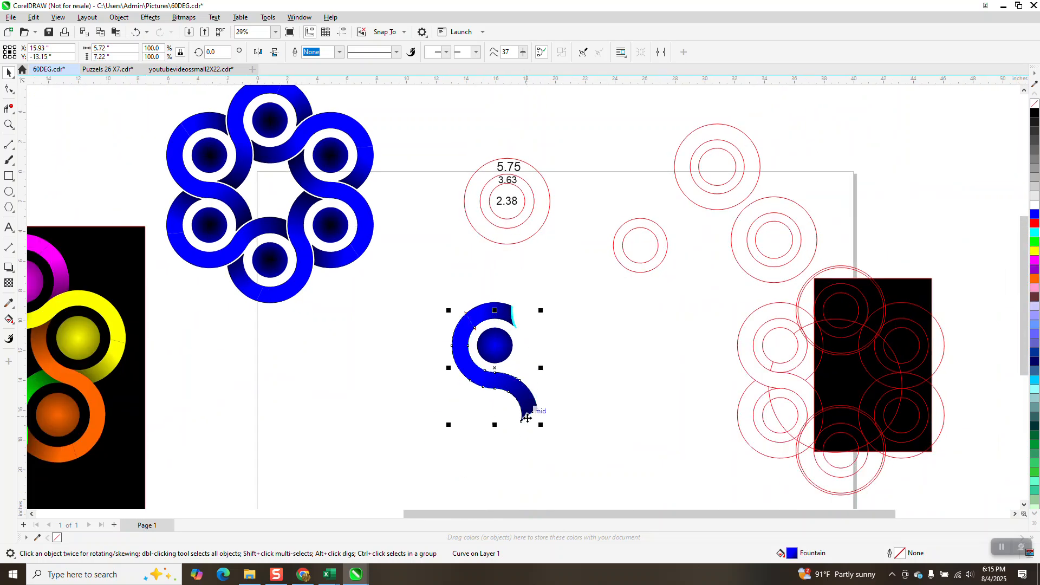
pyautogui.click(9, 124)
pyautogui.moveTo(502, 399); pyautogui.dragTo(597, 452)
pyautogui.click(9, 72)
pyautogui.click(358, 299)
pyautogui.click(350, 211)
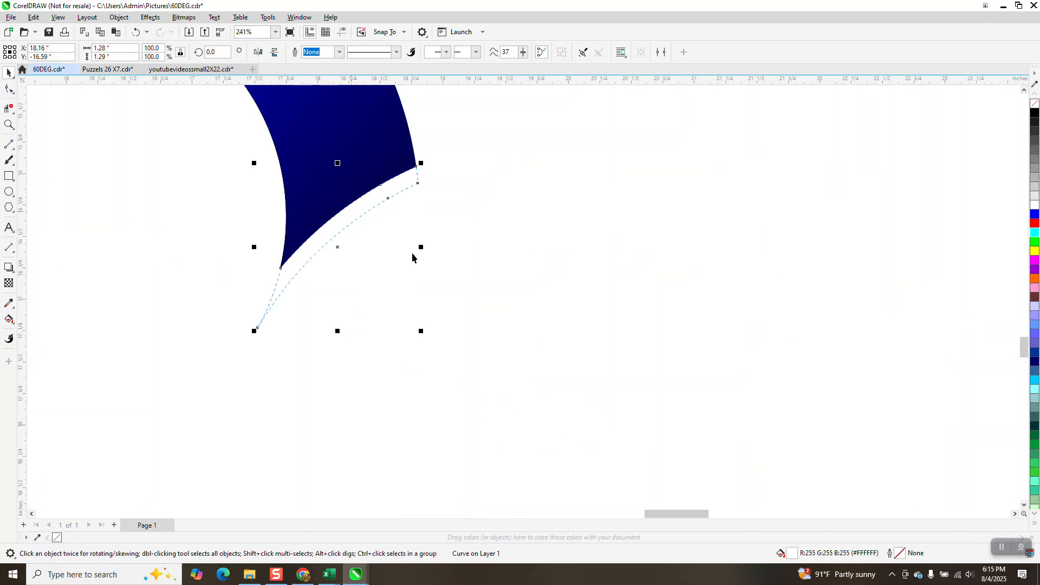
pyautogui.click(1034, 237)
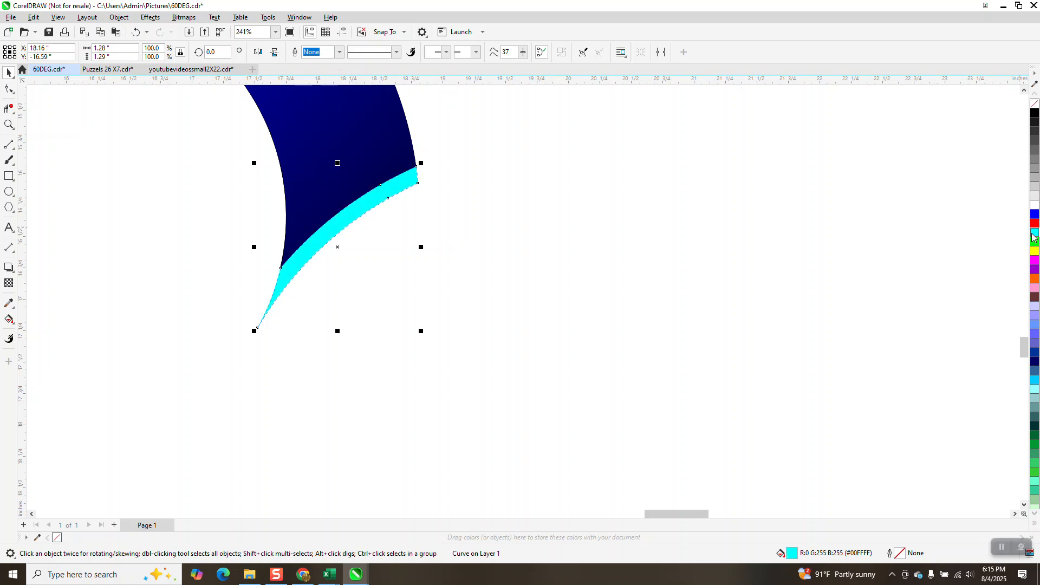
# Step: Duplicate the S shape's pieces and nudge the copy to the left
pyautogui.scroll(-6, 536, 388)
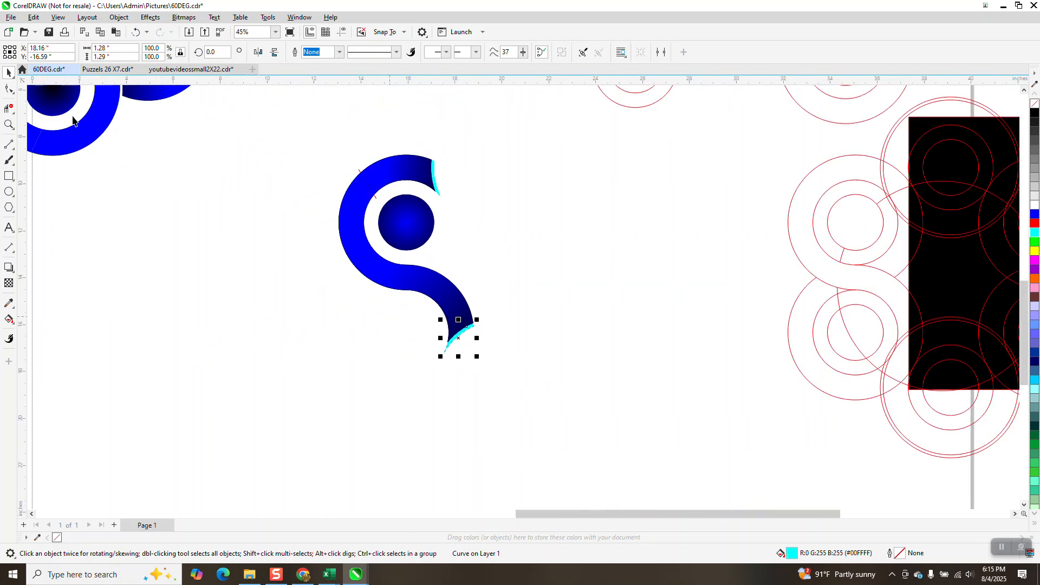
pyautogui.click(360, 173)
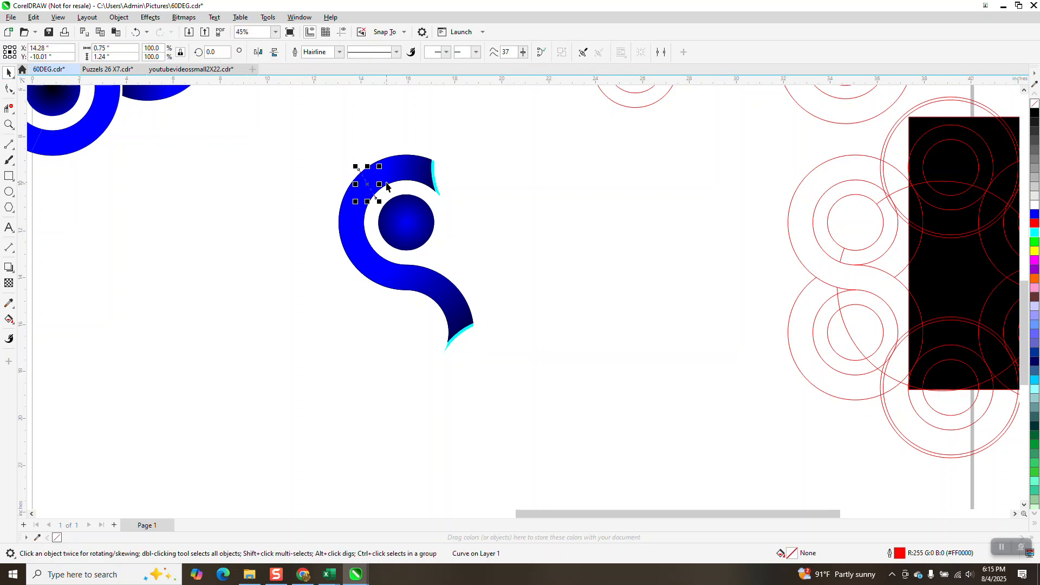
pyautogui.press('Escape')
pyautogui.moveTo(314, 125); pyautogui.dragTo(479, 374)
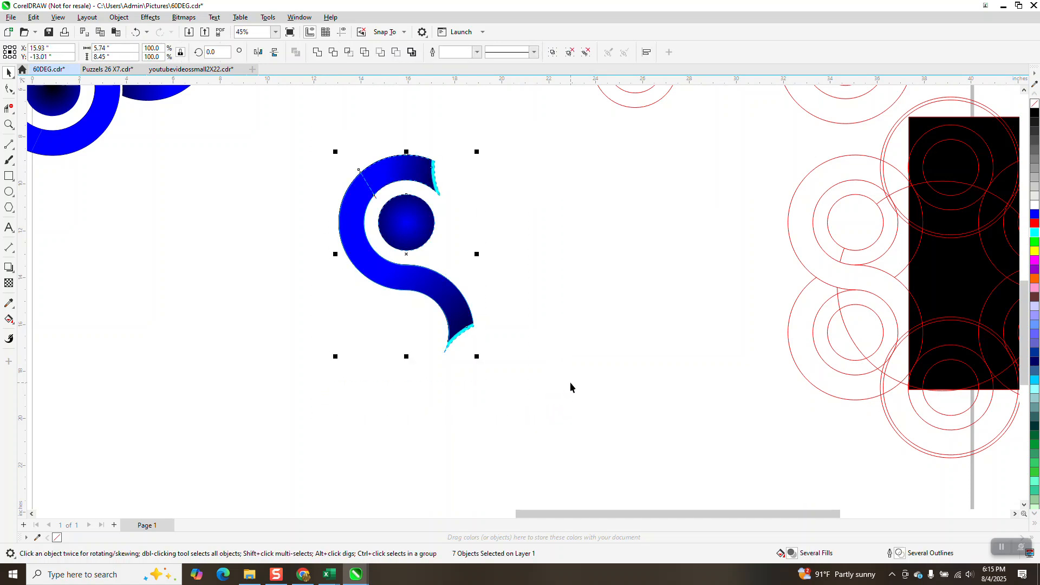
pyautogui.press('+')
pyautogui.hotkey('shift', 'Left')
pyautogui.hotkey('shift', 'Left')
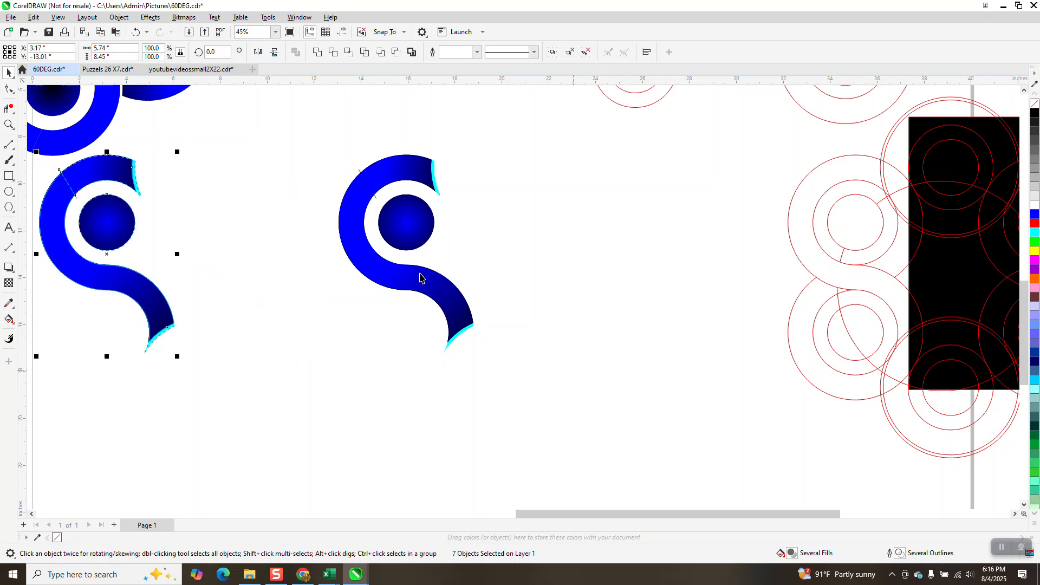
# Step: Group the original S shape and rotate copies by 60° repeatedly to form a ring
pyautogui.moveTo(312, 147); pyautogui.dragTo(572, 408)
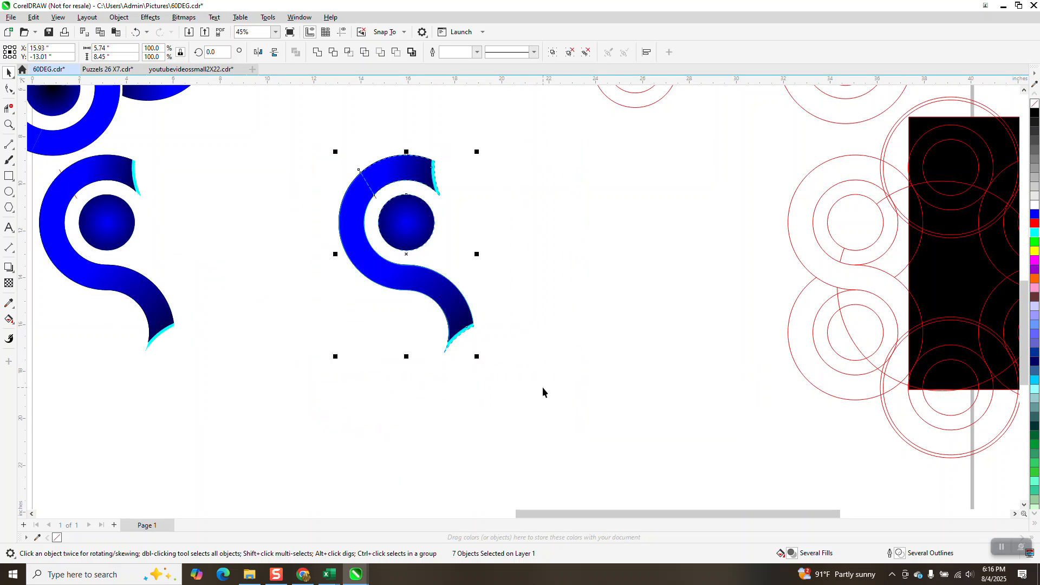
pyautogui.hotkey('ctrl', 'g')
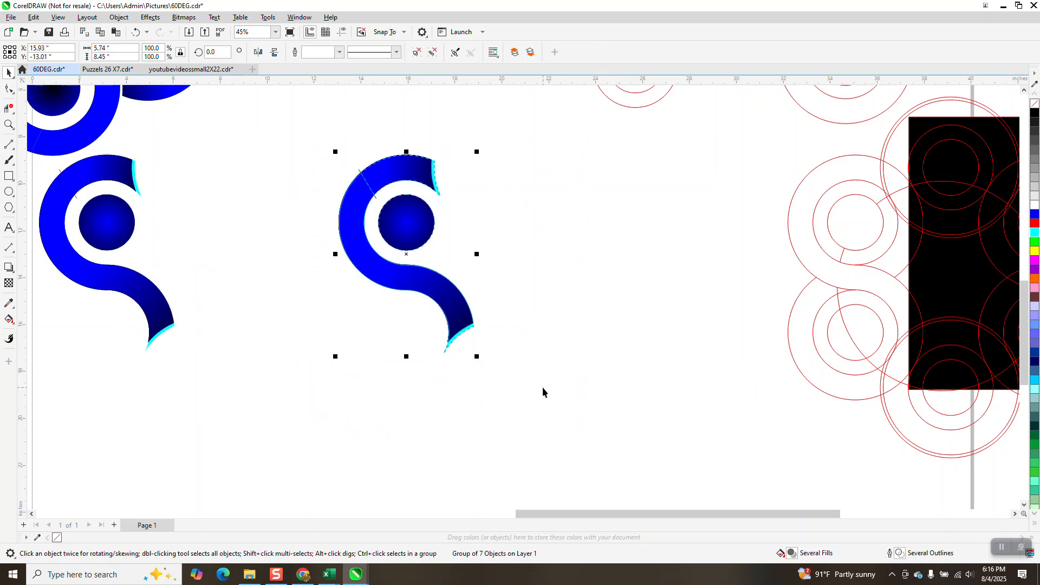
pyautogui.scroll(-3, 407, 282)
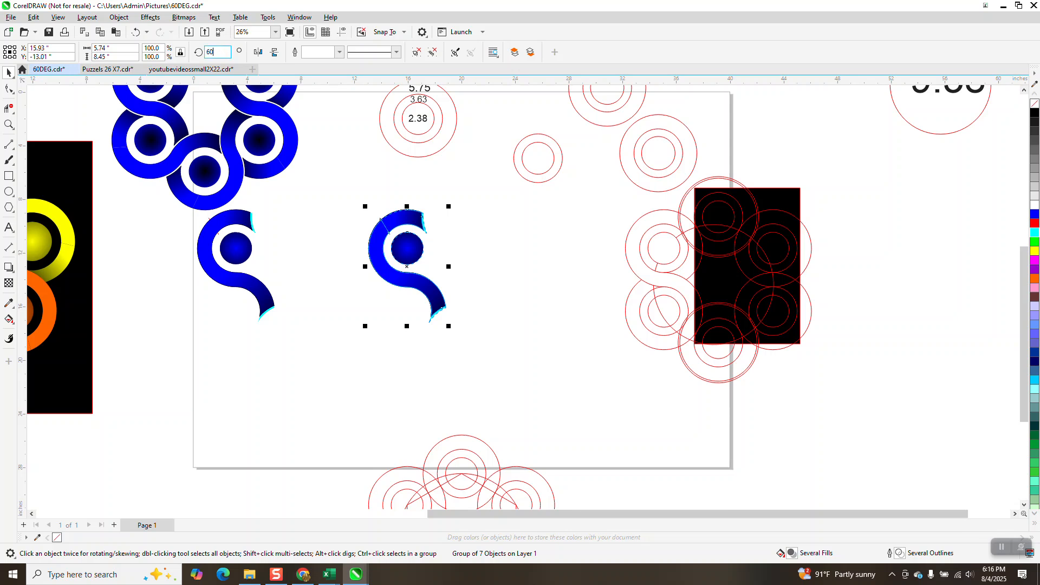
pyautogui.press('Return')
pyautogui.hotkey('ctrl', 'r')
pyautogui.hotkey('ctrl', 'r')
pyautogui.hotkey('ctrl', 'r')
pyautogui.hotkey('ctrl', 'r')
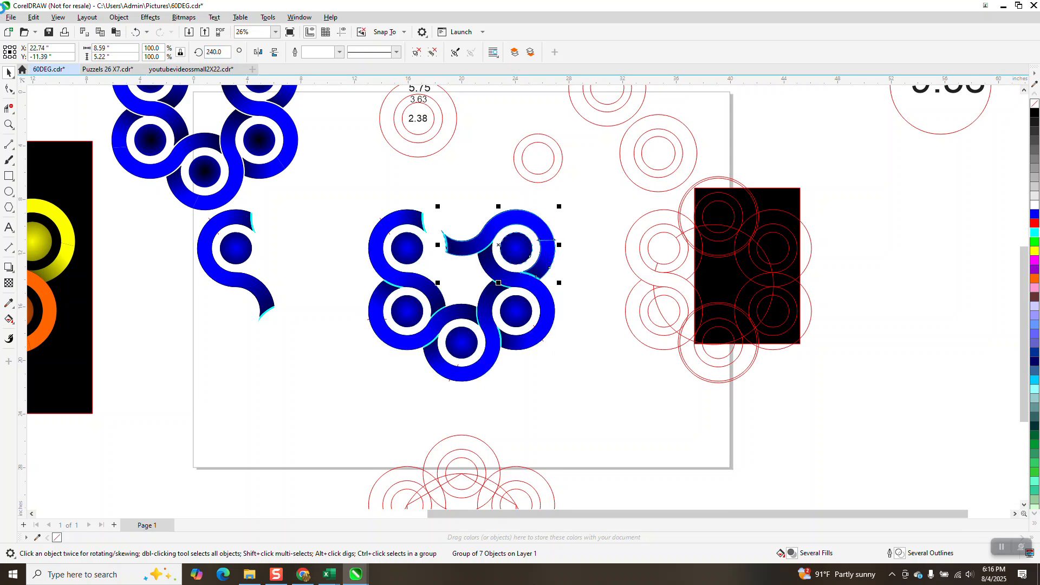
pyautogui.scroll(-1, 440, 280)
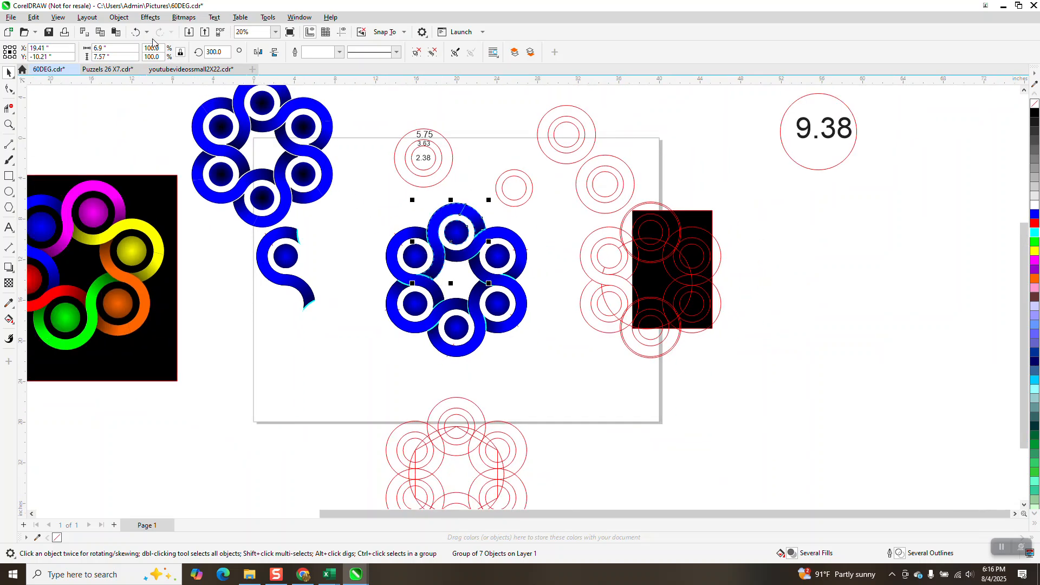
# Step: Undo the rotated copies and delete the leftover stray copy
pyautogui.click(135, 32)
pyautogui.click(135, 32)
pyautogui.click(135, 32)
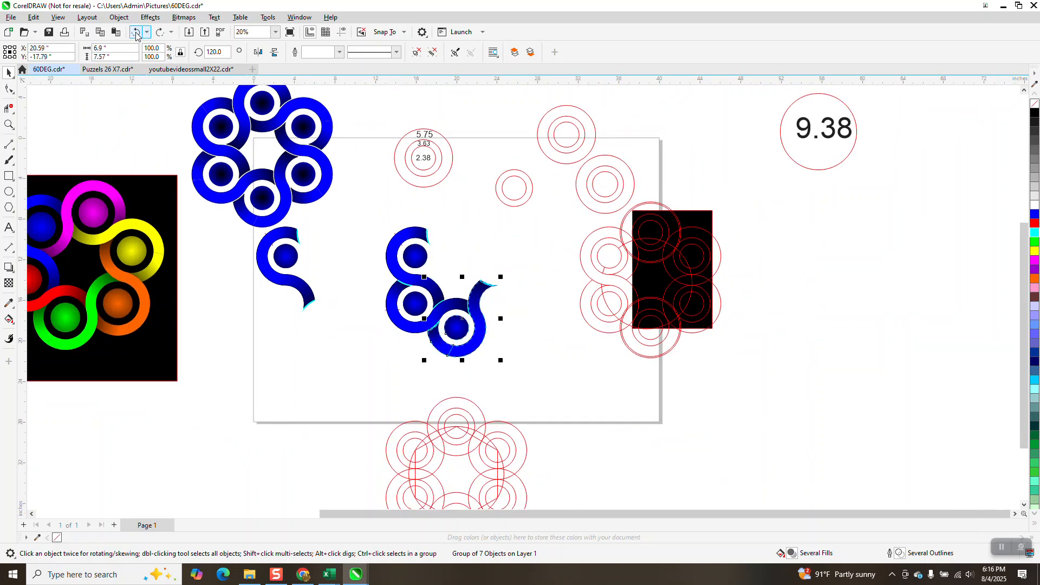
pyautogui.click(136, 32)
pyautogui.click(136, 32)
pyautogui.moveTo(425, 257); pyautogui.dragTo(481, 267)
pyautogui.rightClick(482, 268)
pyautogui.press('Delete')
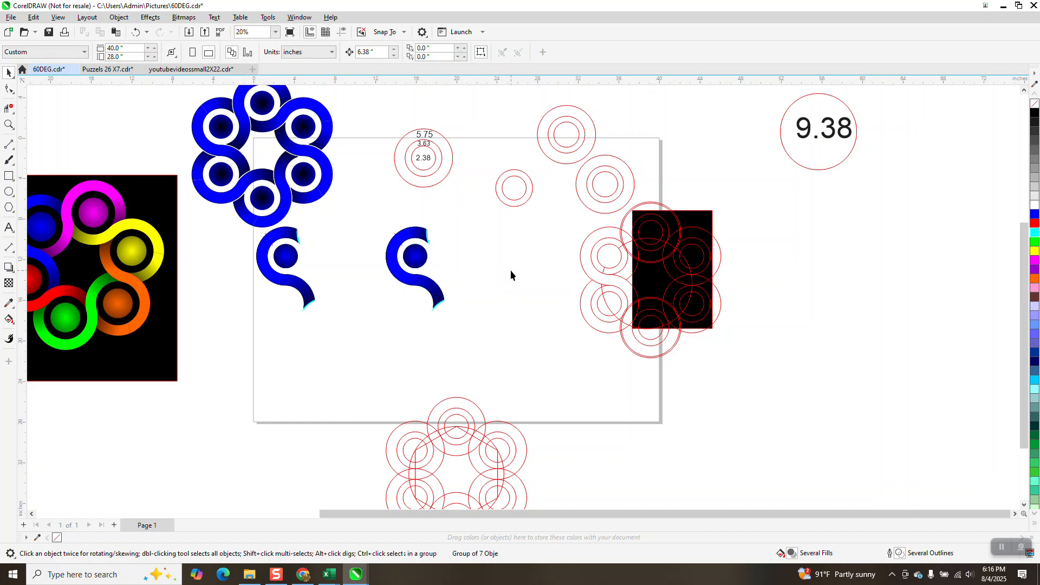
# Step: Ungroup the S shape's pieces
pyautogui.click(403, 250)
pyautogui.click(118, 17)
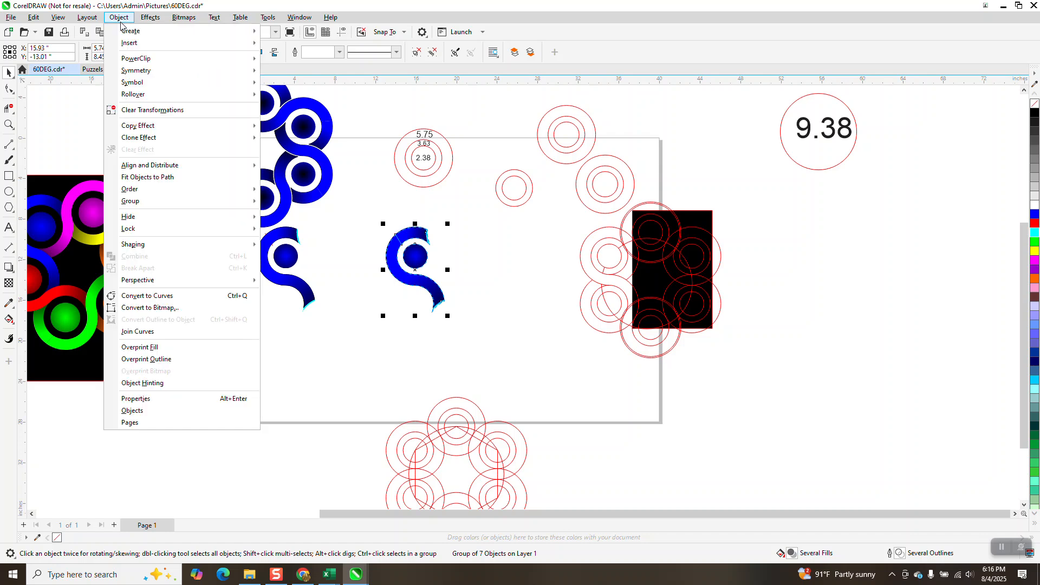
pyautogui.moveTo(200, 206)
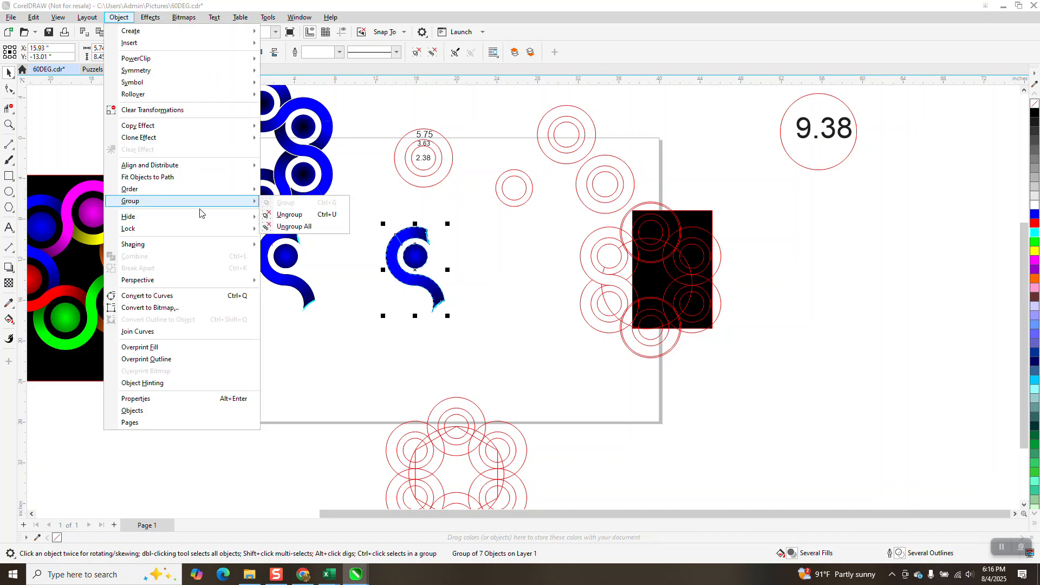
pyautogui.click(289, 214)
# Step: Fill the cyan sliver at the S band's upper end with black
pyautogui.click(383, 205)
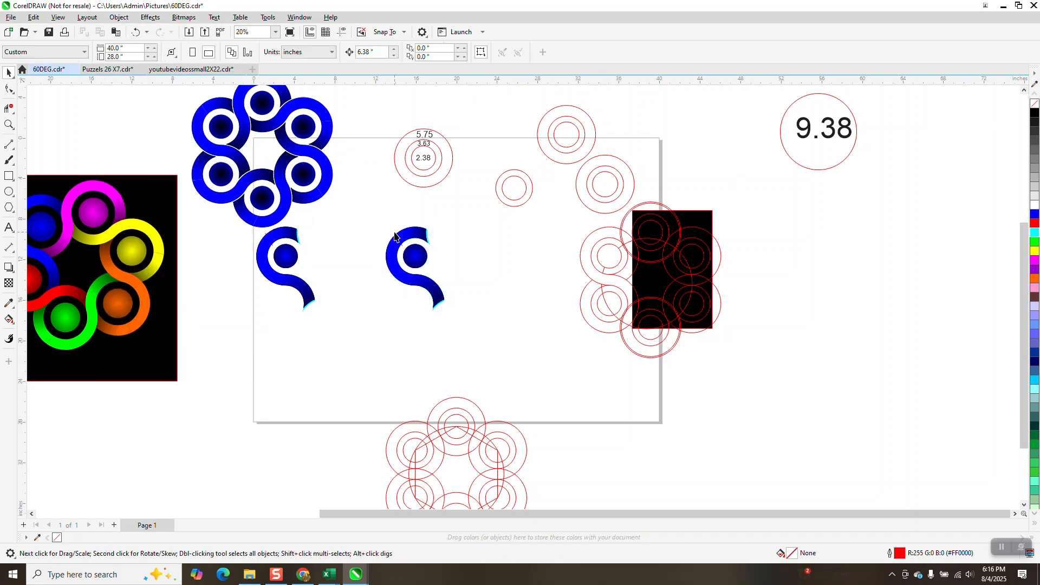
pyautogui.click(396, 237)
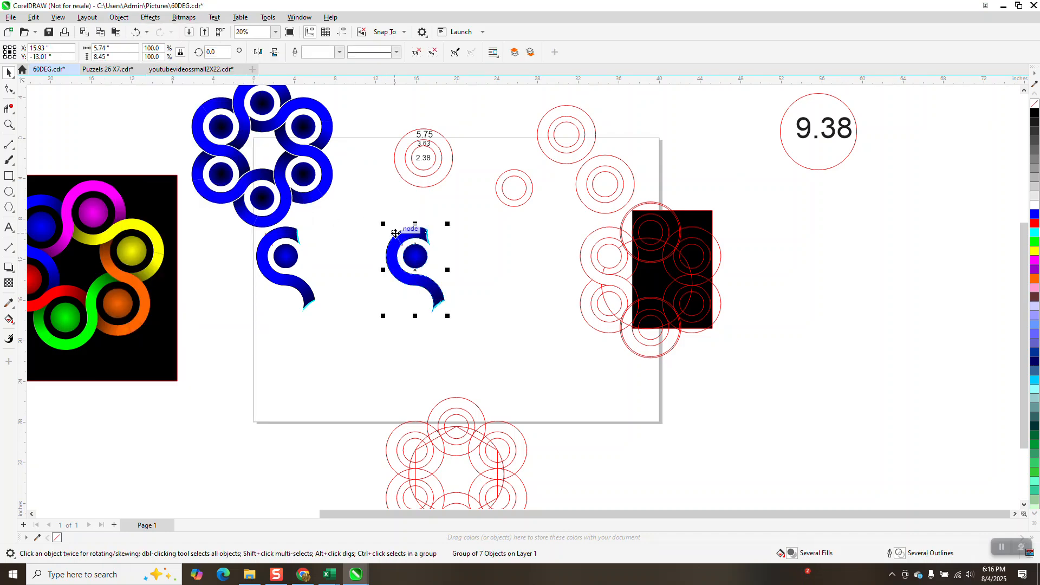
pyautogui.click(438, 226)
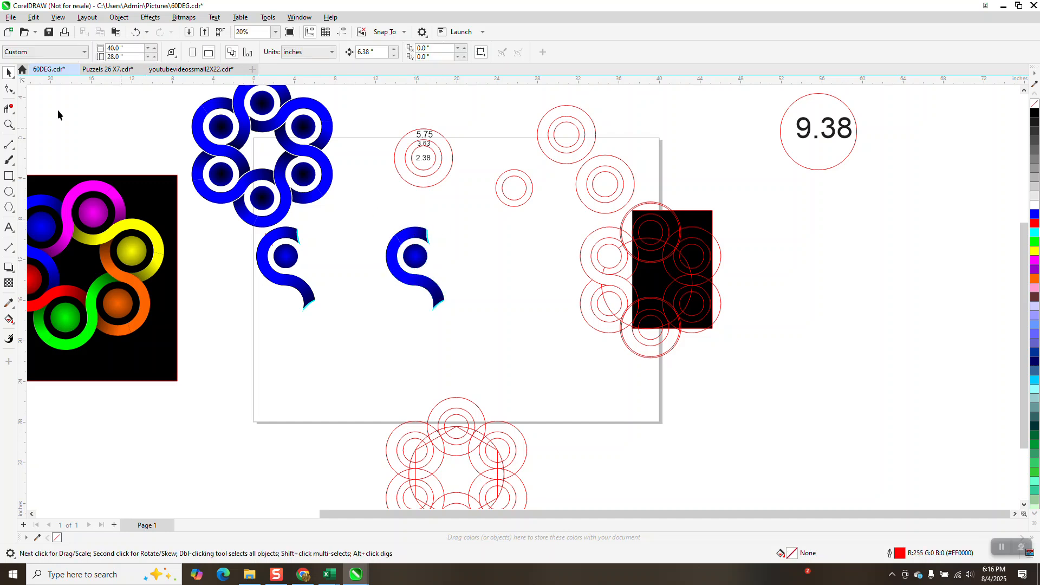
pyautogui.click(9, 124)
pyautogui.moveTo(401, 221); pyautogui.dragTo(533, 352)
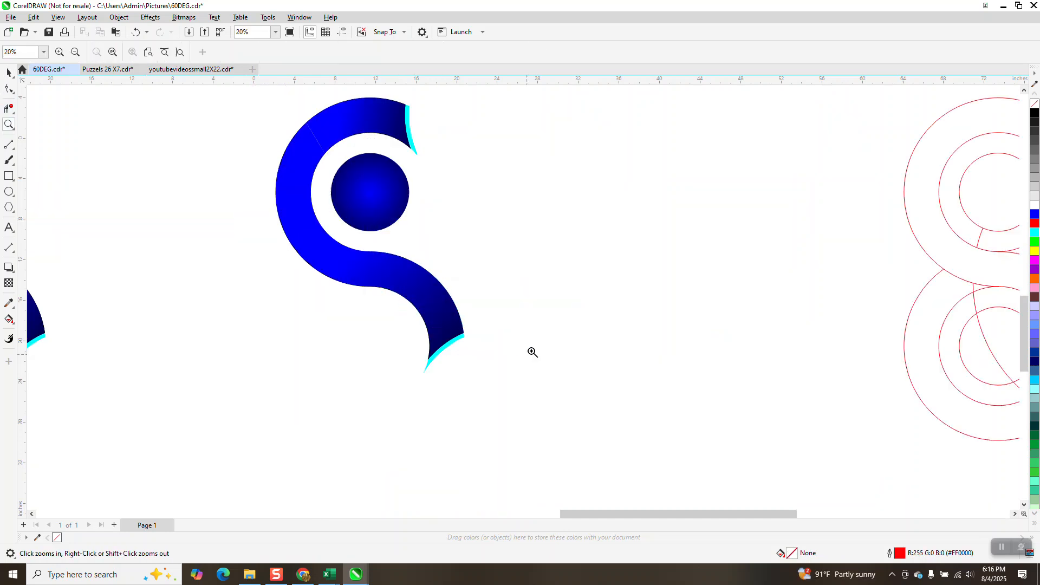
pyautogui.click(9, 72)
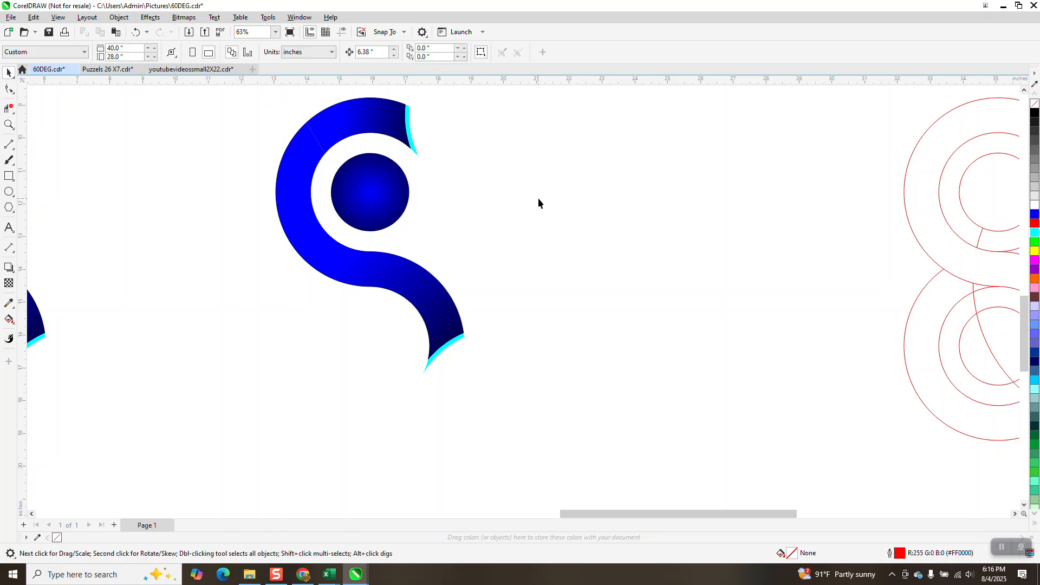
pyautogui.click(407, 131)
pyautogui.click(424, 125)
pyautogui.click(412, 145)
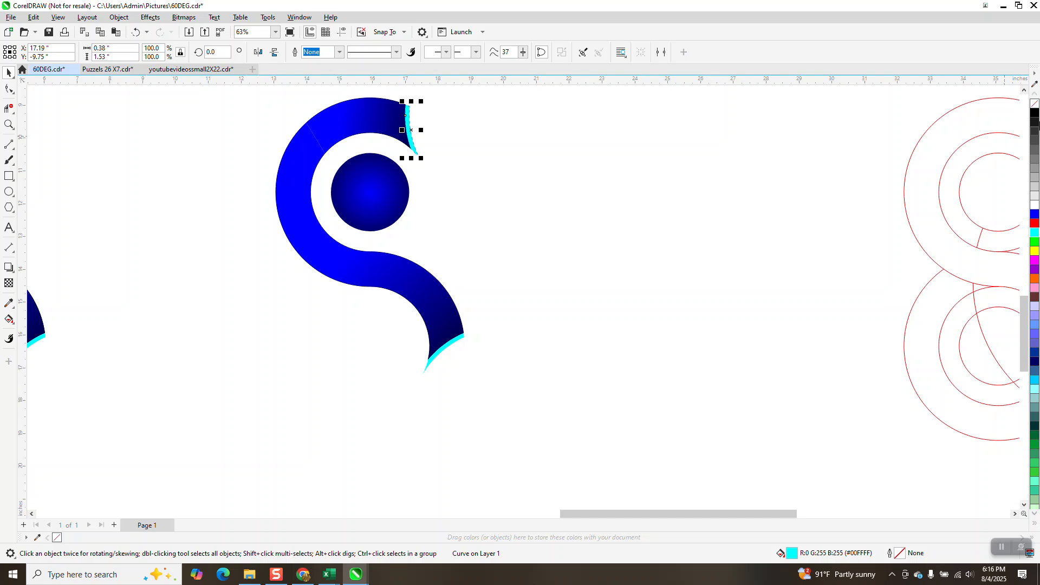
pyautogui.click(1035, 114)
# Step: Fill the cyan sliver at the S band's lower end with black
pyautogui.click(521, 295)
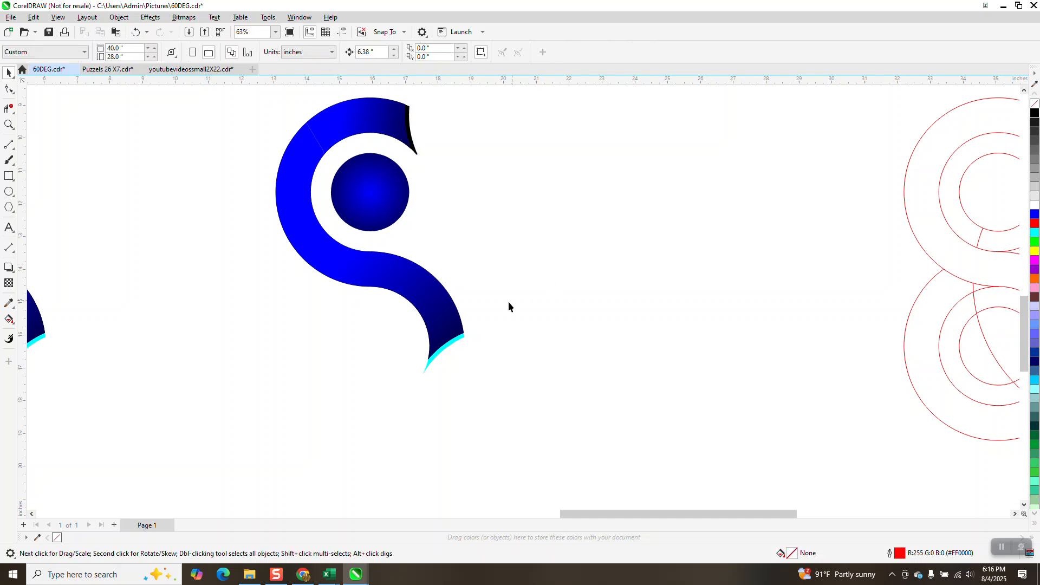
pyautogui.click(458, 343)
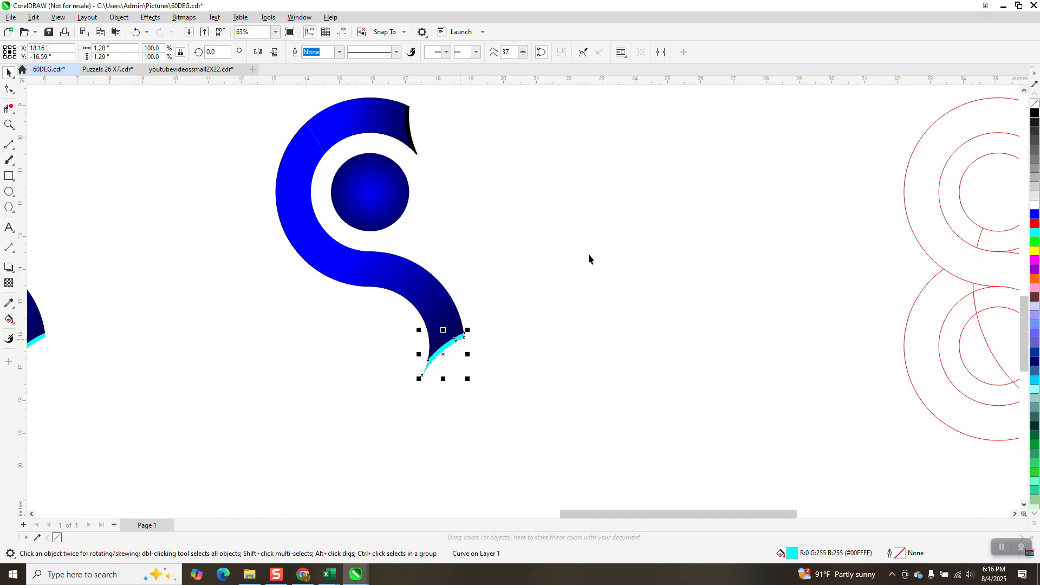
pyautogui.click(1034, 112)
# Step: Reposition the fountain fill handles on the S band's main body with the Interactive Fill tool
pyautogui.click(502, 247)
pyautogui.click(439, 308)
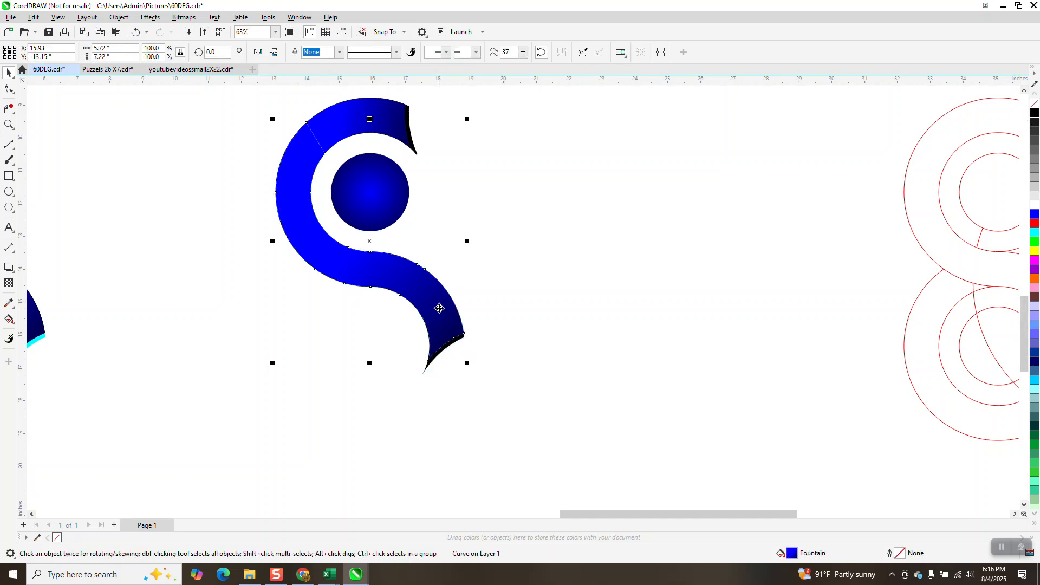
pyautogui.click(9, 319)
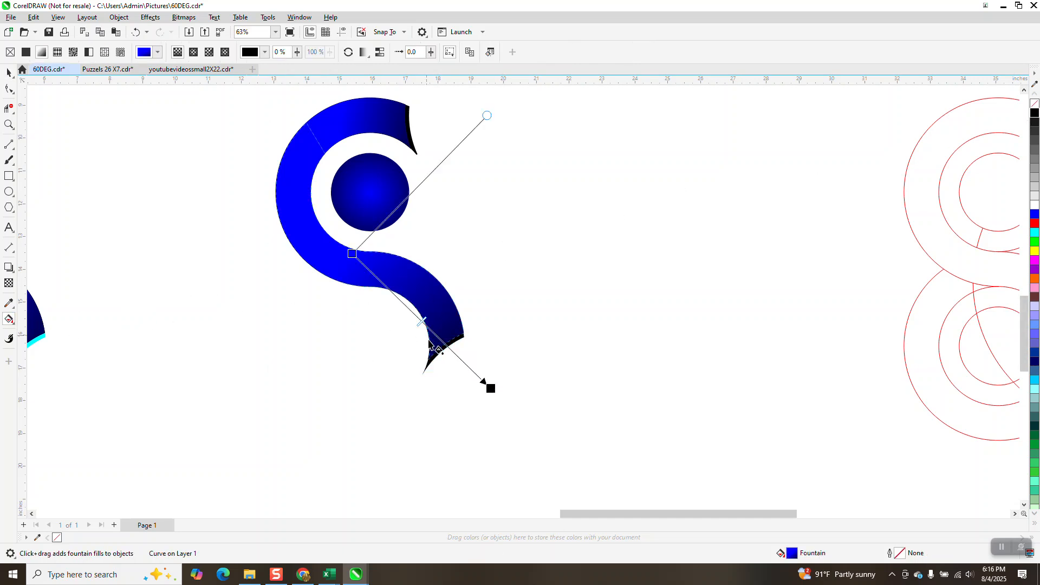
pyautogui.moveTo(493, 397); pyautogui.dragTo(454, 343)
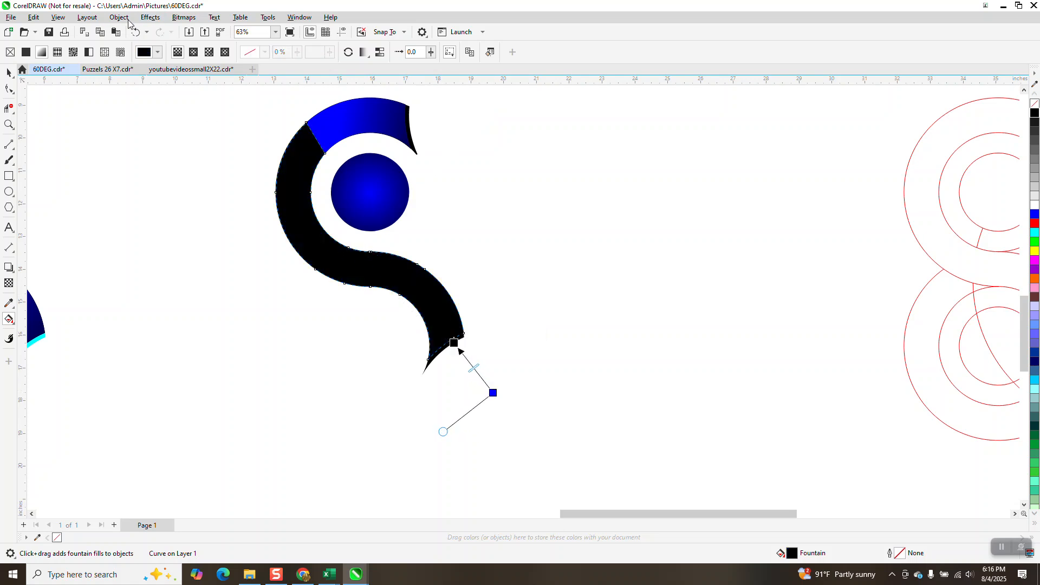
pyautogui.click(135, 31)
pyautogui.moveTo(491, 388); pyautogui.dragTo(439, 317)
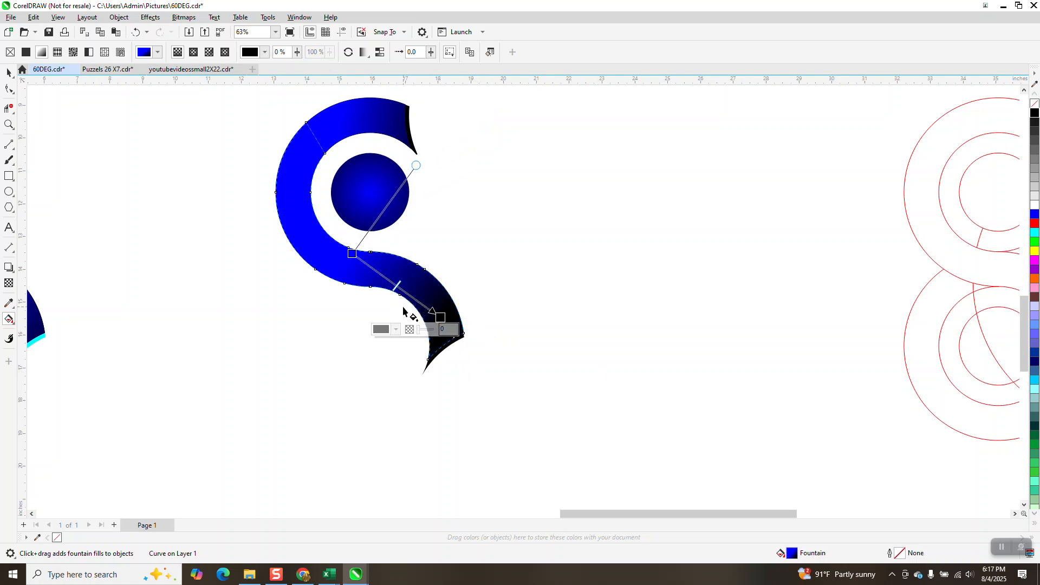
pyautogui.moveTo(440, 317); pyautogui.dragTo(570, 468)
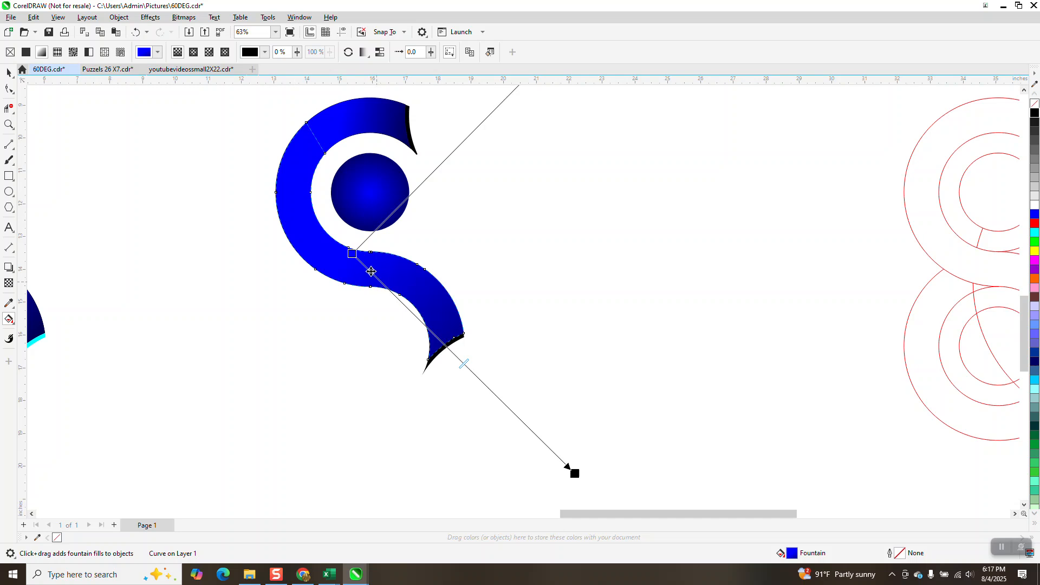
pyautogui.moveTo(354, 257); pyautogui.dragTo(378, 287)
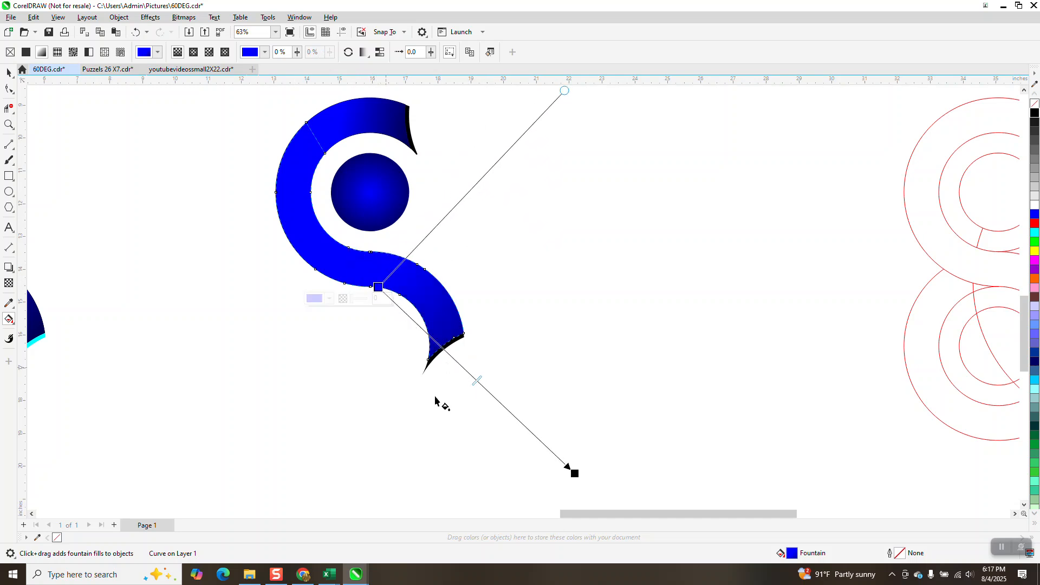
pyautogui.click(389, 389)
# Step: Stretch the fountain fill's end handle on the S band's upper segment
pyautogui.click(331, 136)
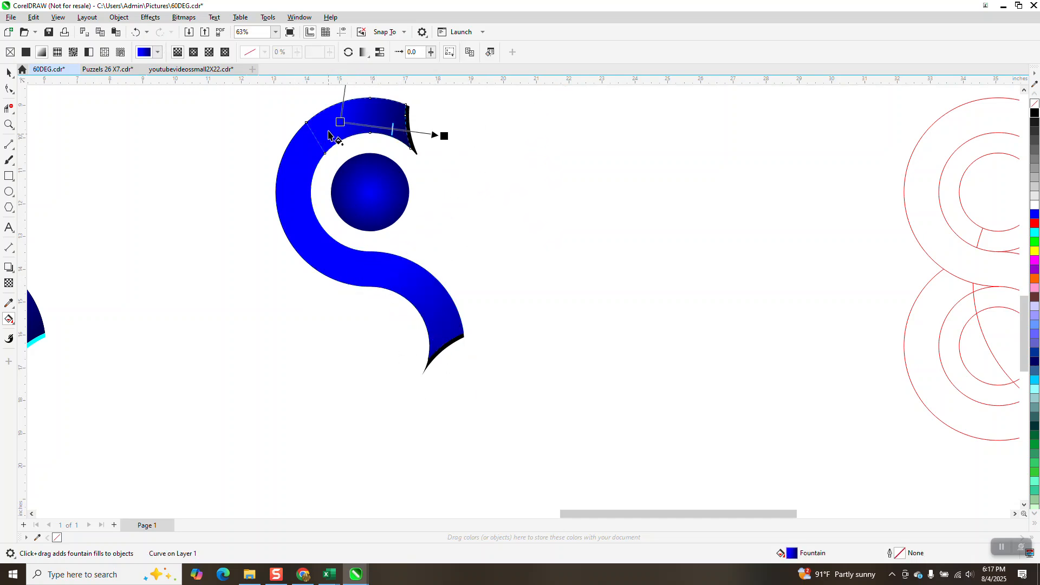
pyautogui.moveTo(444, 135); pyautogui.dragTo(587, 172)
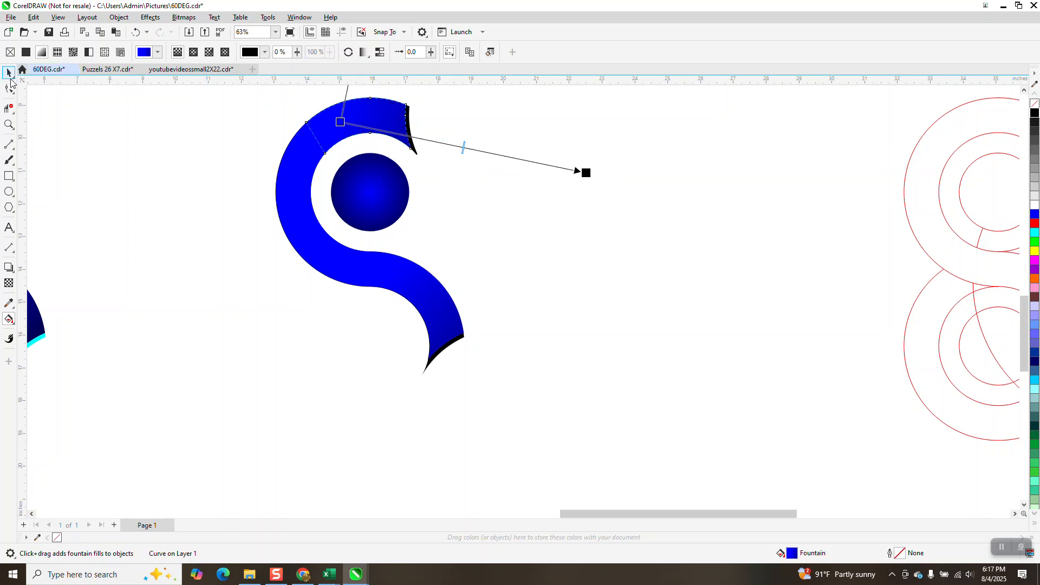
pyautogui.click(10, 74)
# Step: Group the S shape's pieces and rotate copies by 60° repeatedly to form a six-piece ring
pyautogui.scroll(-1, 247, 281)
pyautogui.moveTo(232, 118); pyautogui.dragTo(505, 425)
pyautogui.hotkey('ctrl', 'g')
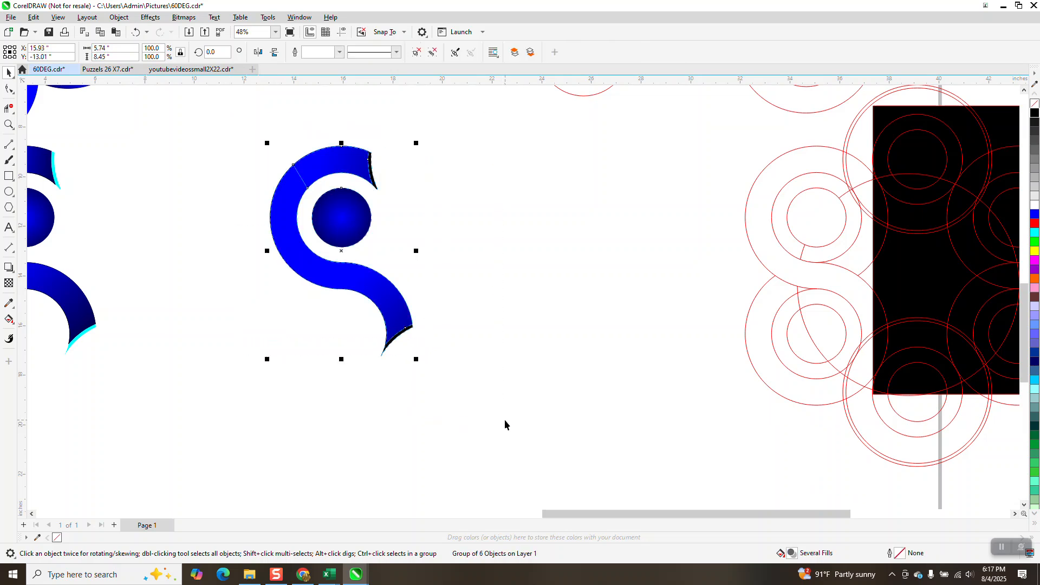
pyautogui.scroll(-1, 505, 425)
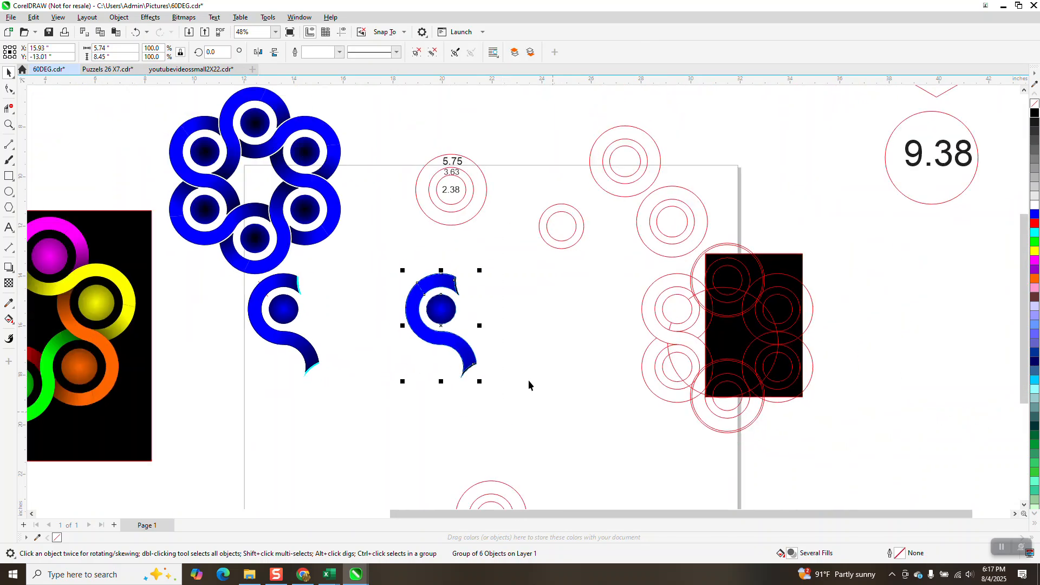
pyautogui.write('60')
pyautogui.press('Return')
pyautogui.hotkey('ctrl', 'r')
pyautogui.hotkey('ctrl', 'r')
pyautogui.hotkey('ctrl', 'r')
pyautogui.hotkey('ctrl', 'r')
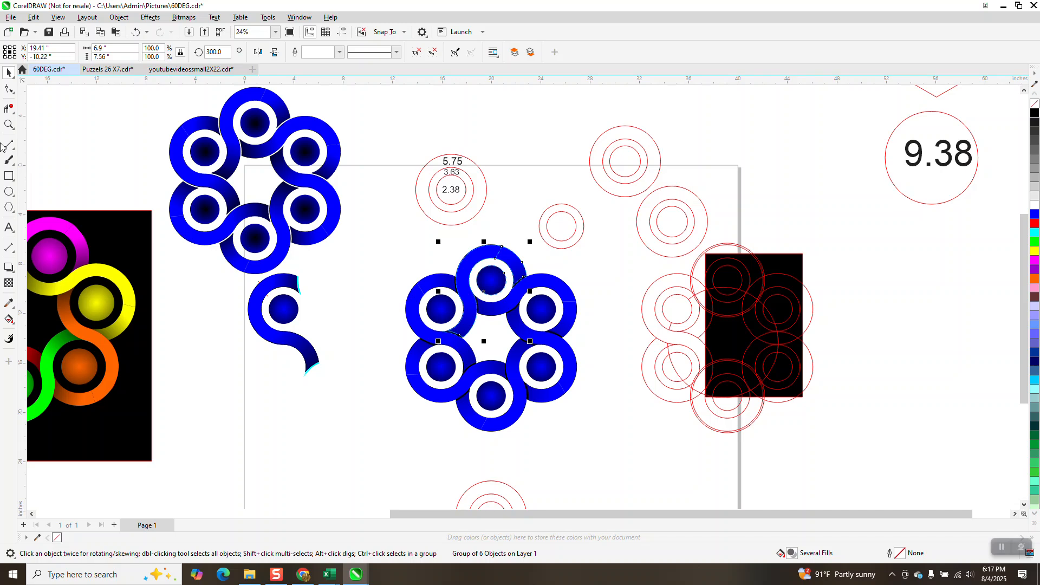
# Step: Move a black rectangle under the blue six-piece ring so it serves as the ring's background
pyautogui.moveTo(108, 234); pyautogui.dragTo(577, 257)
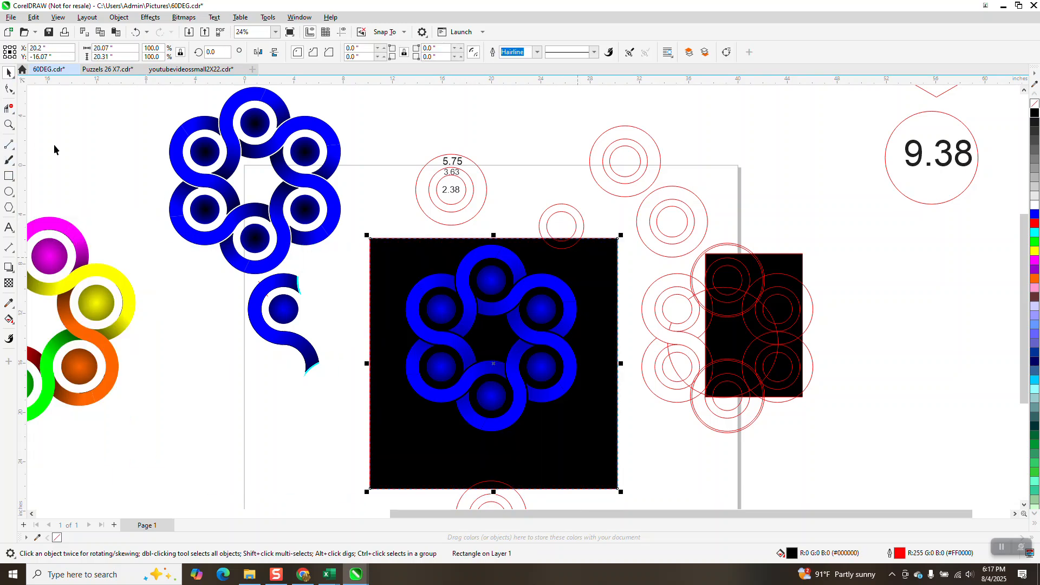
pyautogui.press('z')
pyautogui.moveTo(435, 264); pyautogui.dragTo(549, 332)
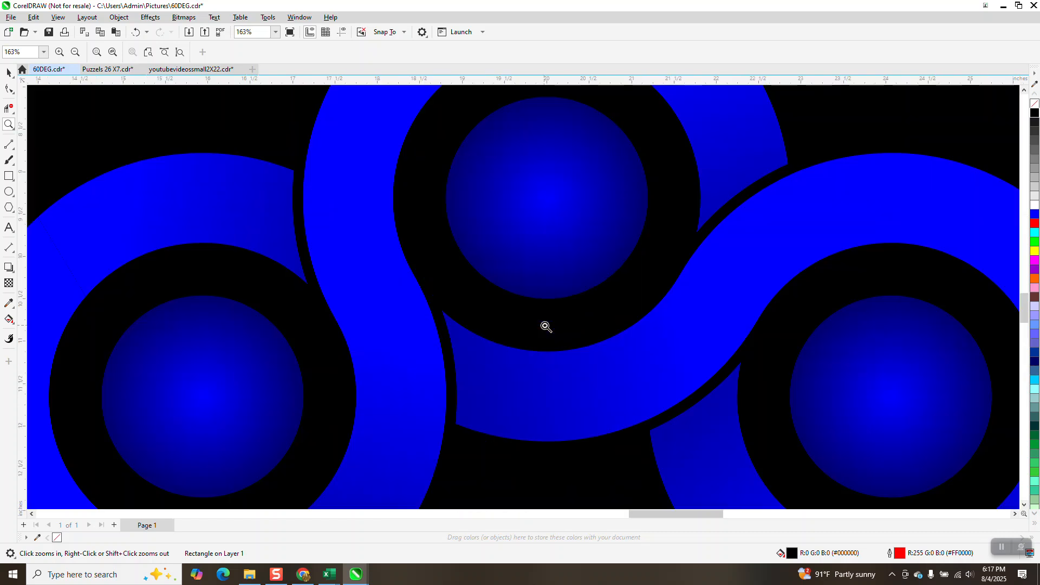
# Step: Zoom around to examine the blue ring on black and the coloured ring for gaps and edges
pyautogui.scroll(-3, 469, 308)
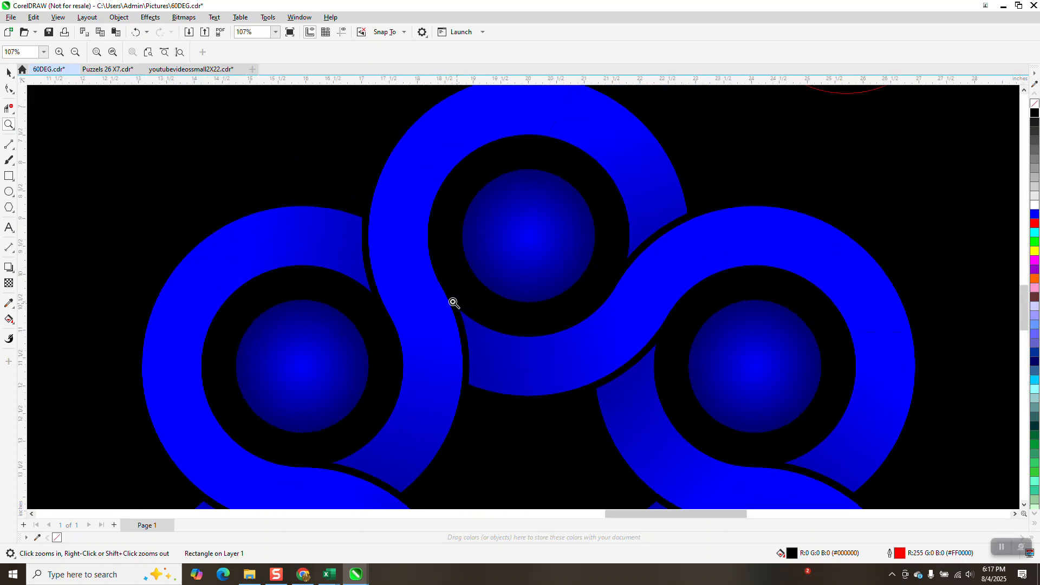
pyautogui.scroll(-1, 442, 290)
pyautogui.scroll(-2, 445, 295)
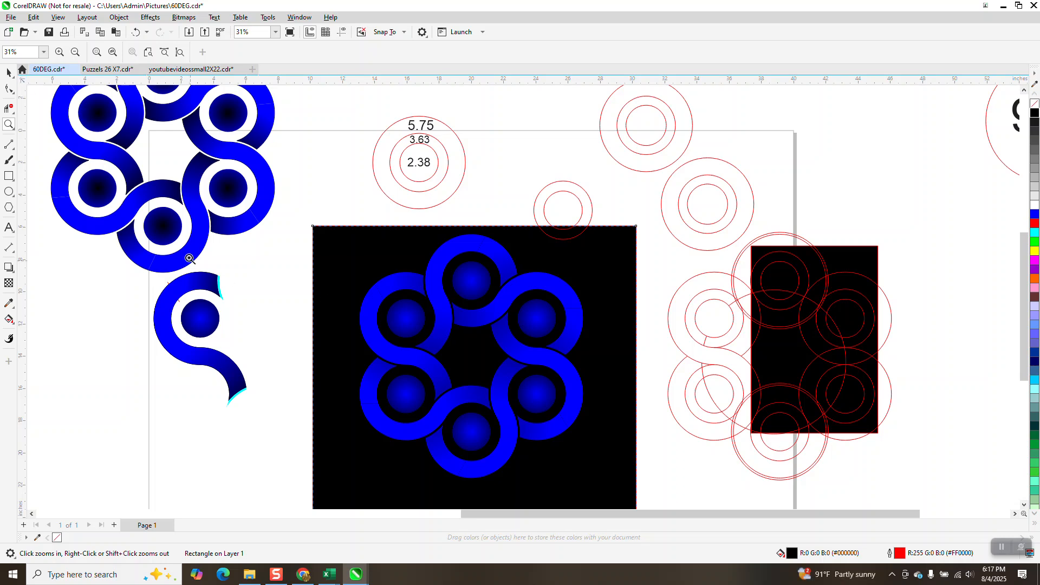
pyautogui.scroll(-1, 420, 406)
pyautogui.scroll(-1, 585, 426)
pyautogui.moveTo(76, 287)
pyautogui.mouseDown()
pyautogui.moveTo(227, 475)
pyautogui.moveTo(251, 476)
pyautogui.mouseUp()
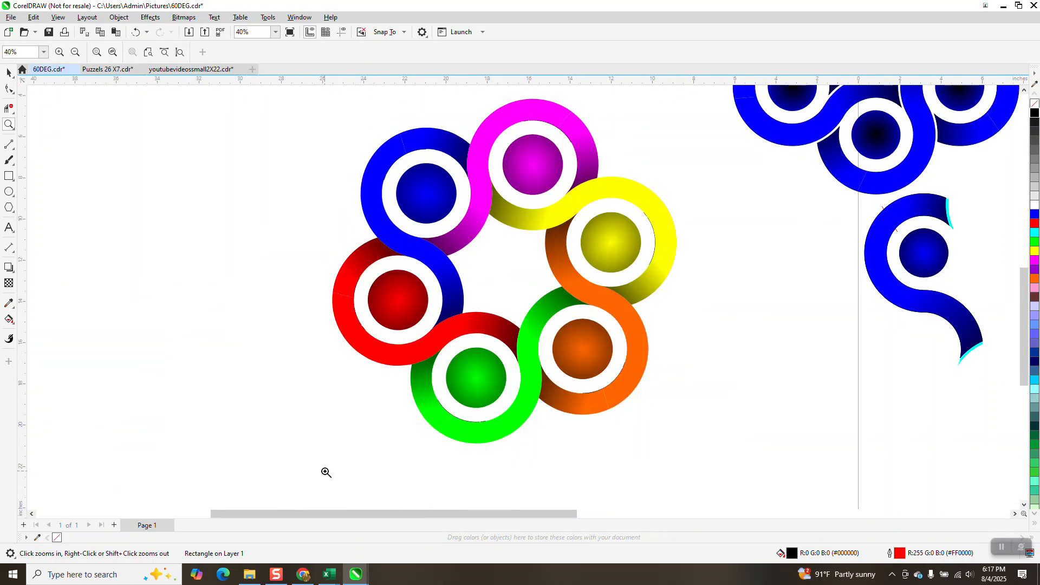
pyautogui.scroll(-2, 325, 471)
pyautogui.scroll(-1, 352, 417)
pyautogui.moveTo(686, 311); pyautogui.dragTo(852, 457)
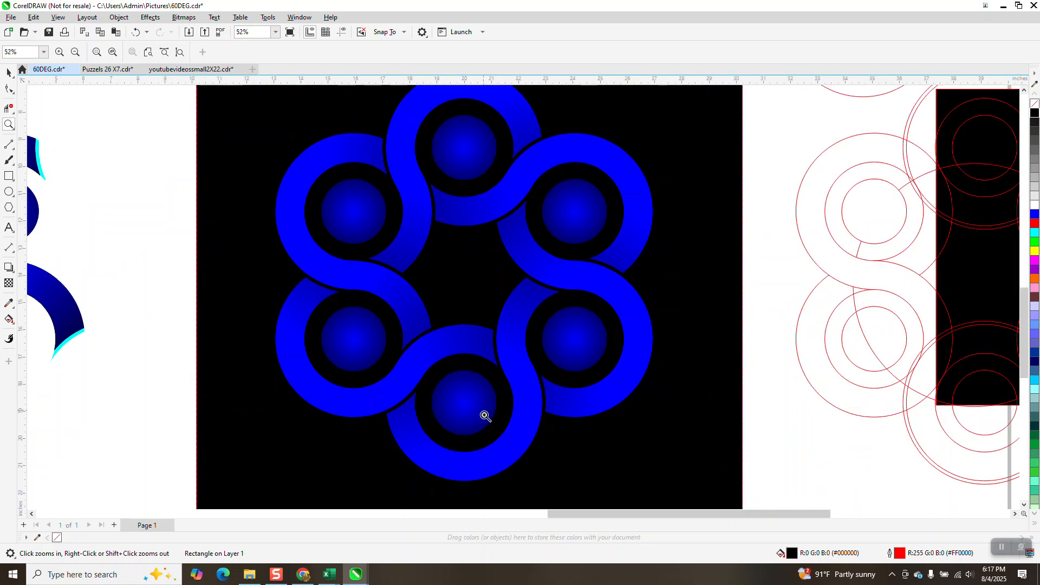
pyautogui.scroll(-1, 535, 453)
pyautogui.scroll(-1, 535, 453)
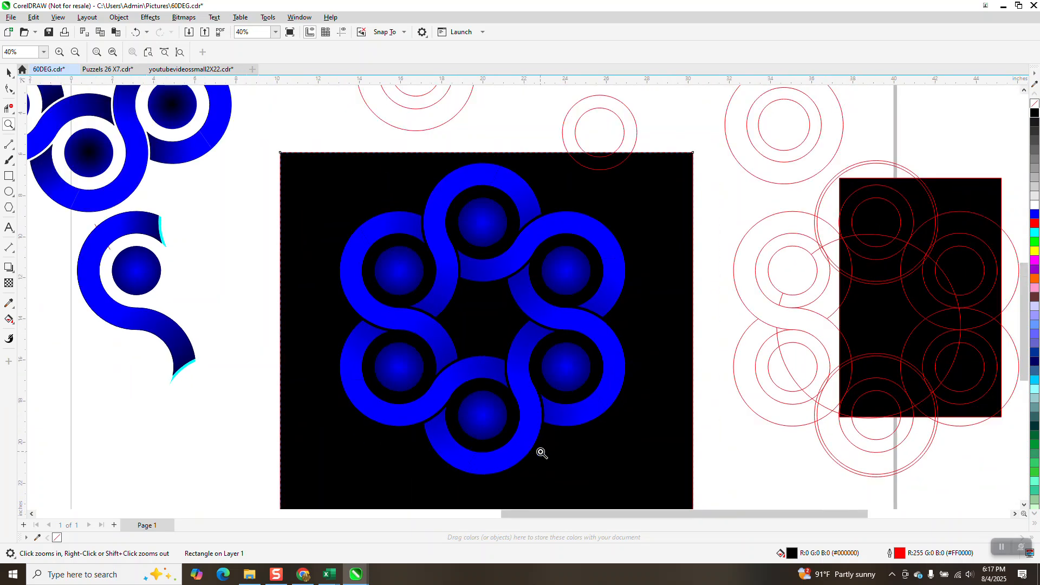